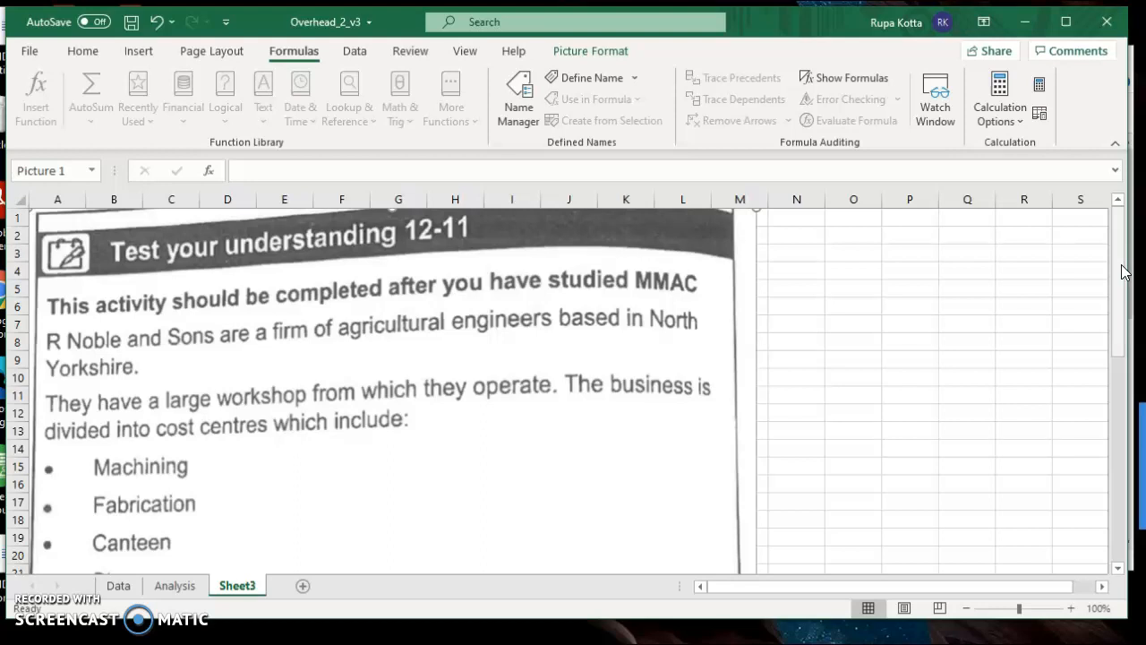
Read the exercise brief on Sheet3 and examine the Analysis table, its Machining depreciation formula and the budgeted basis on the Data sheet.
drag(1124, 272, 1121, 315)
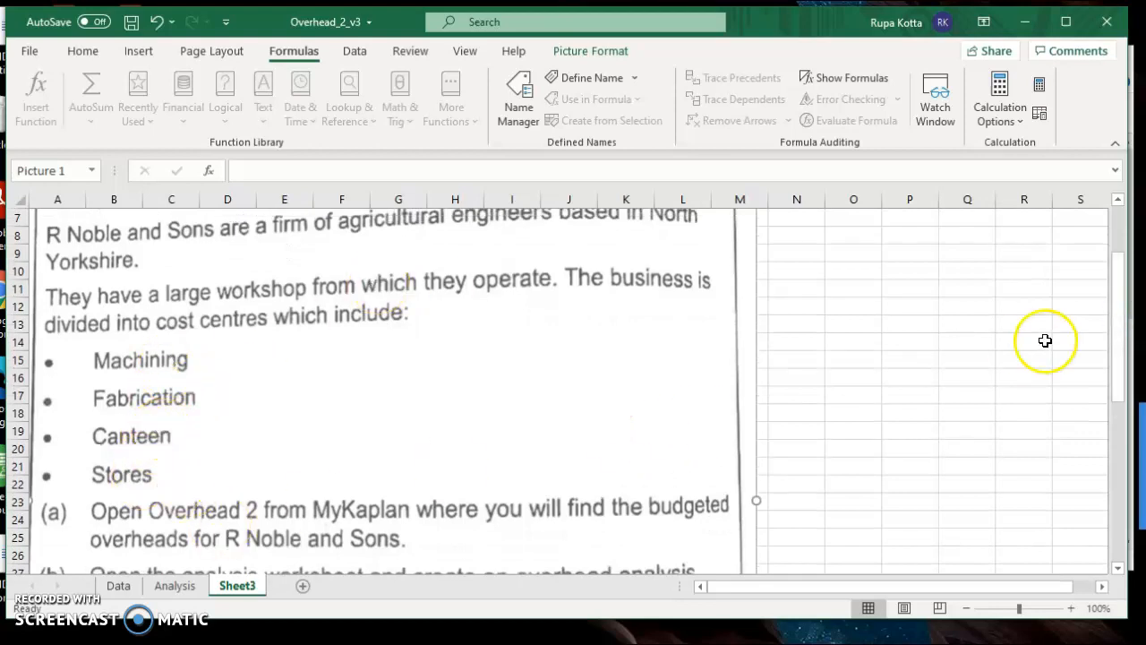
drag(1117, 348, 1118, 400)
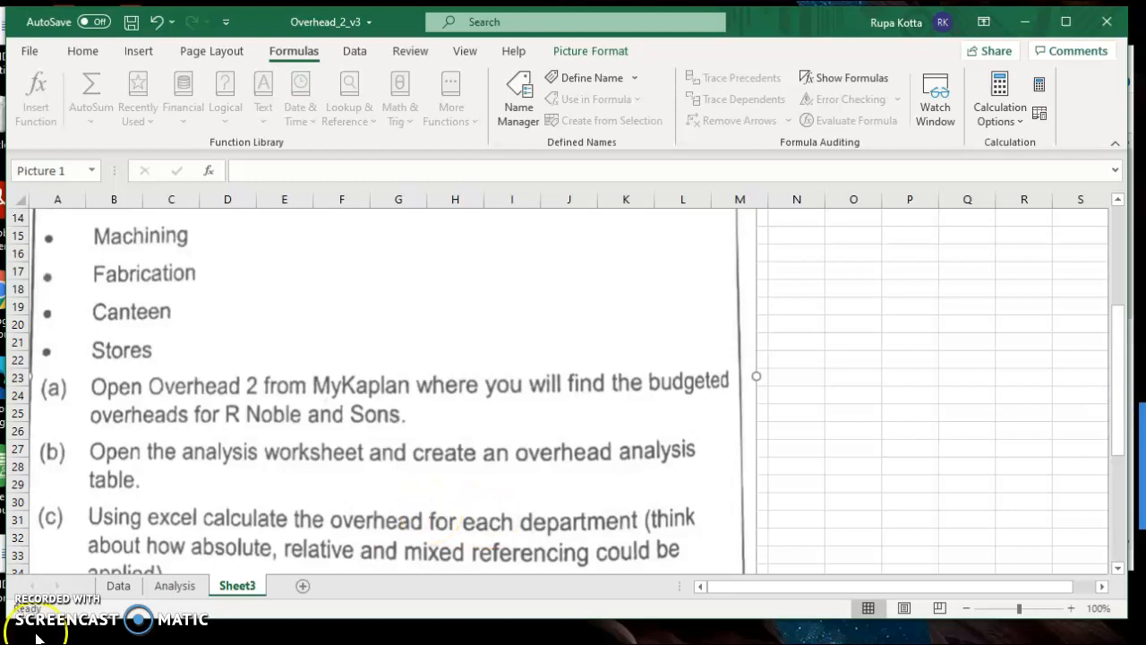
click(169, 584)
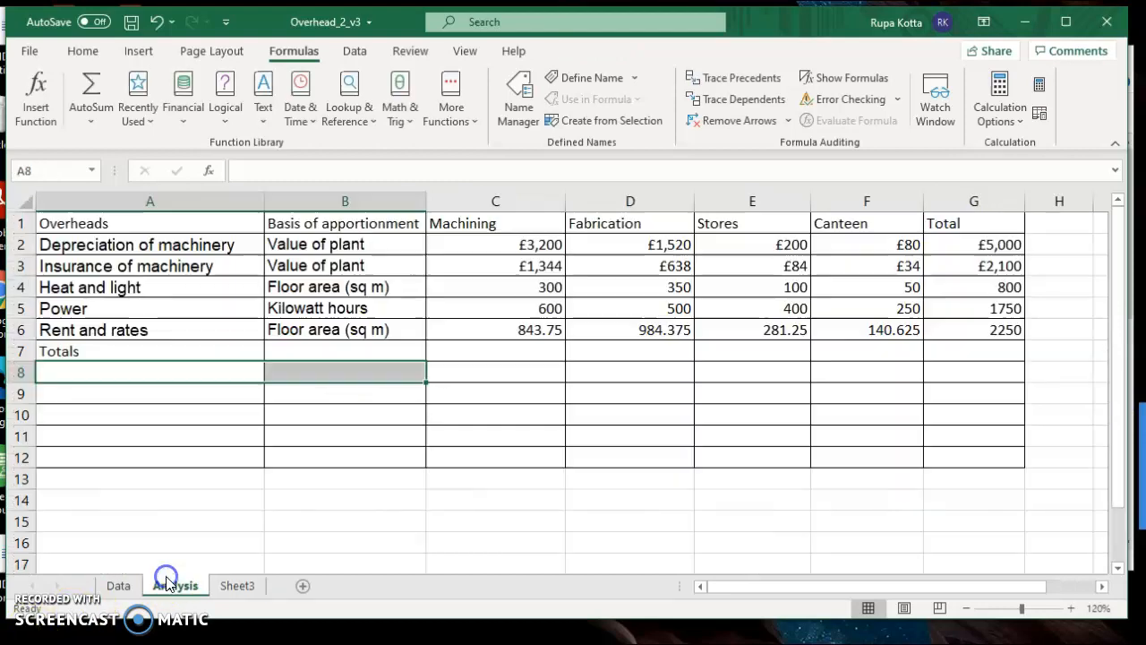
click(649, 351)
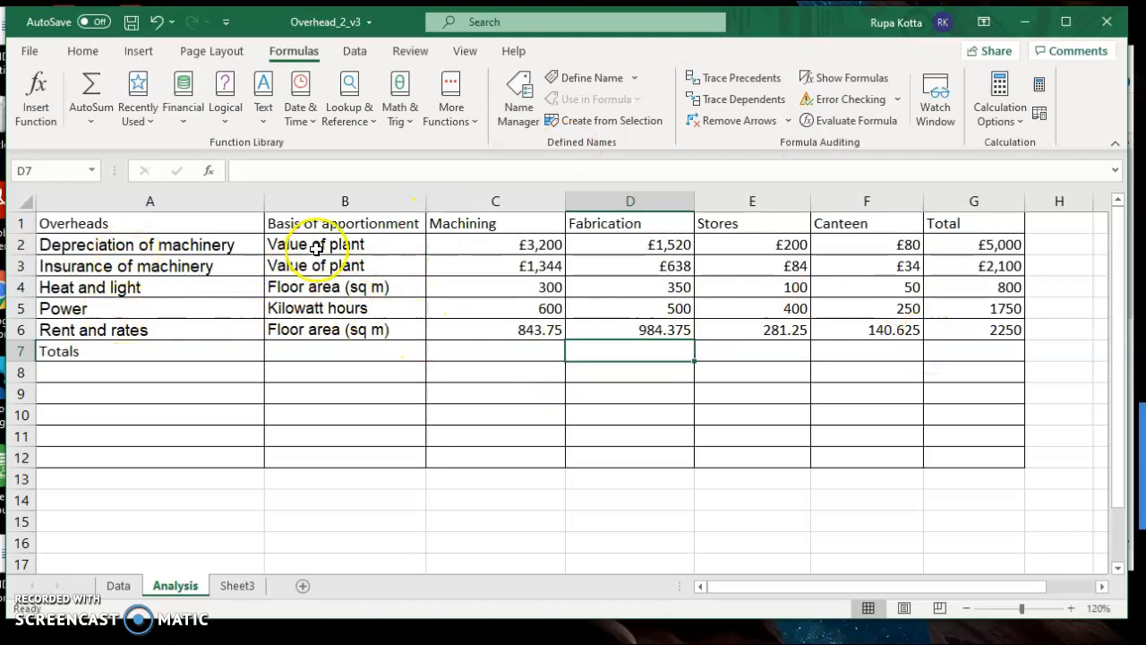
click(487, 246)
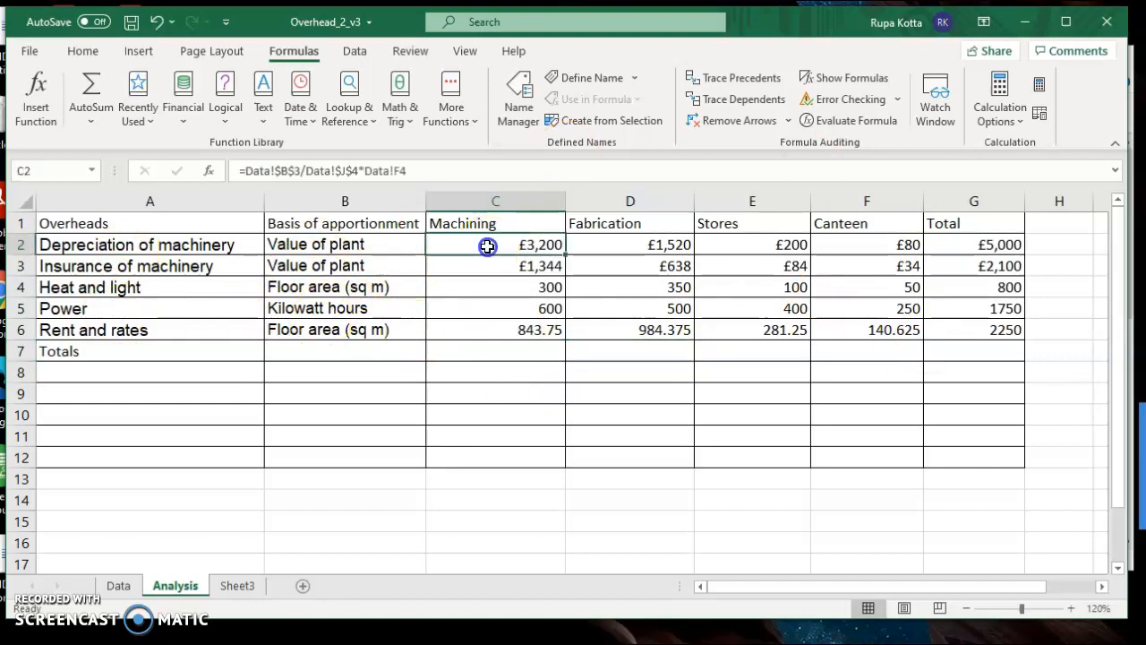
click(118, 586)
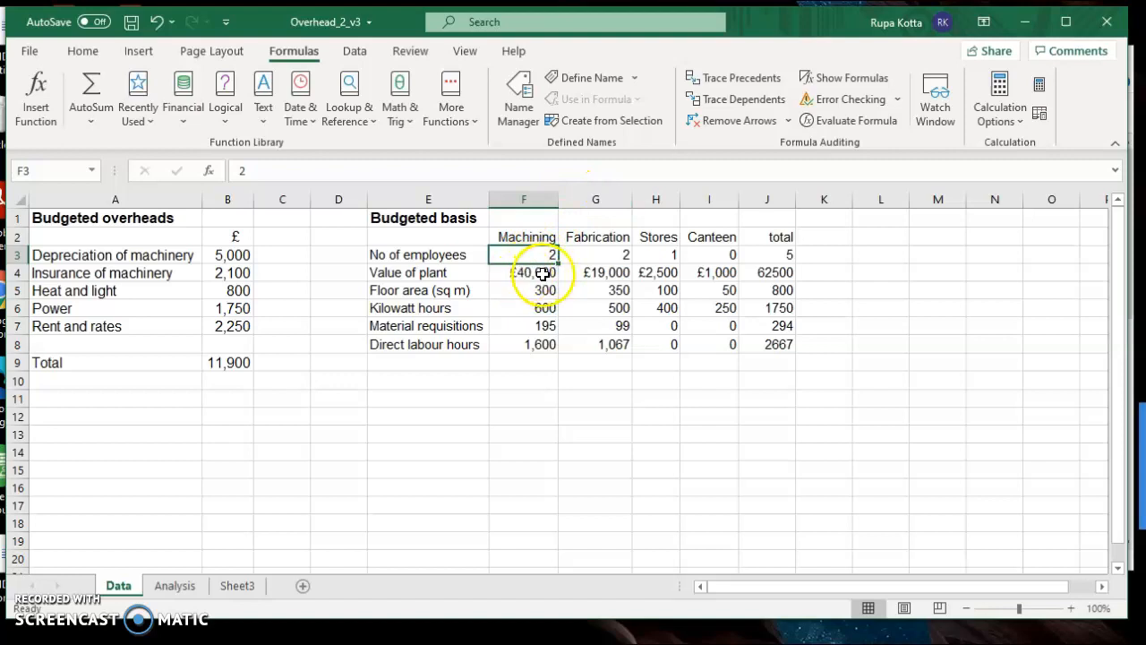
click(176, 585)
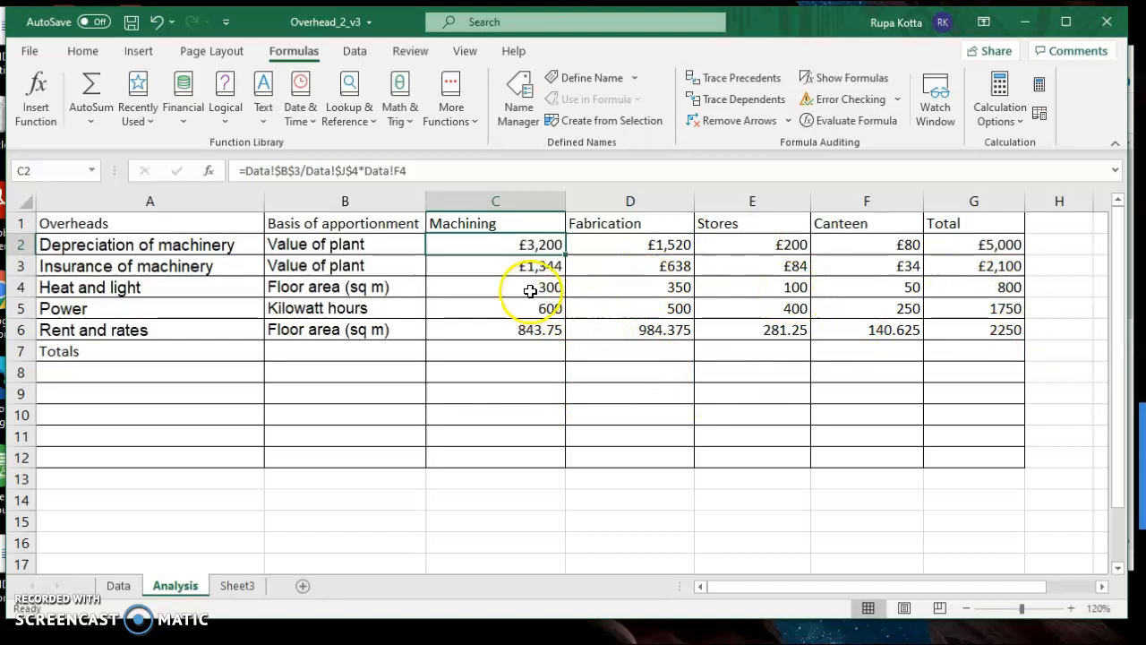
Total the Machining overheads in C7 of the Analysis sheet by applying AutoSum to C2:C6.
drag(519, 248, 506, 357)
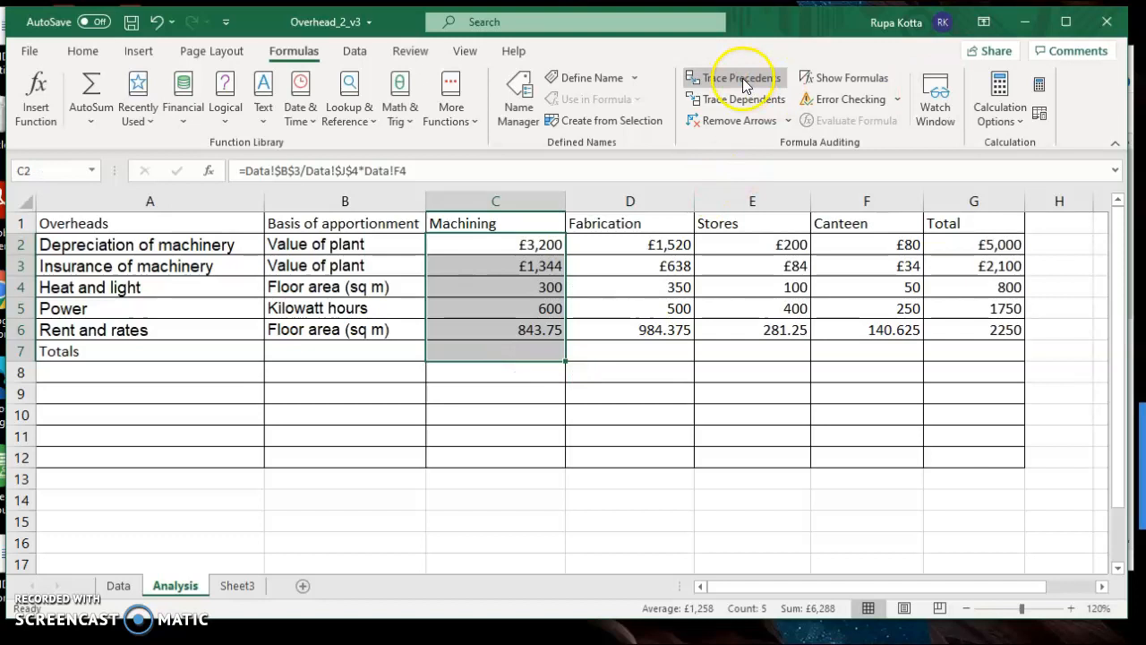
click(589, 405)
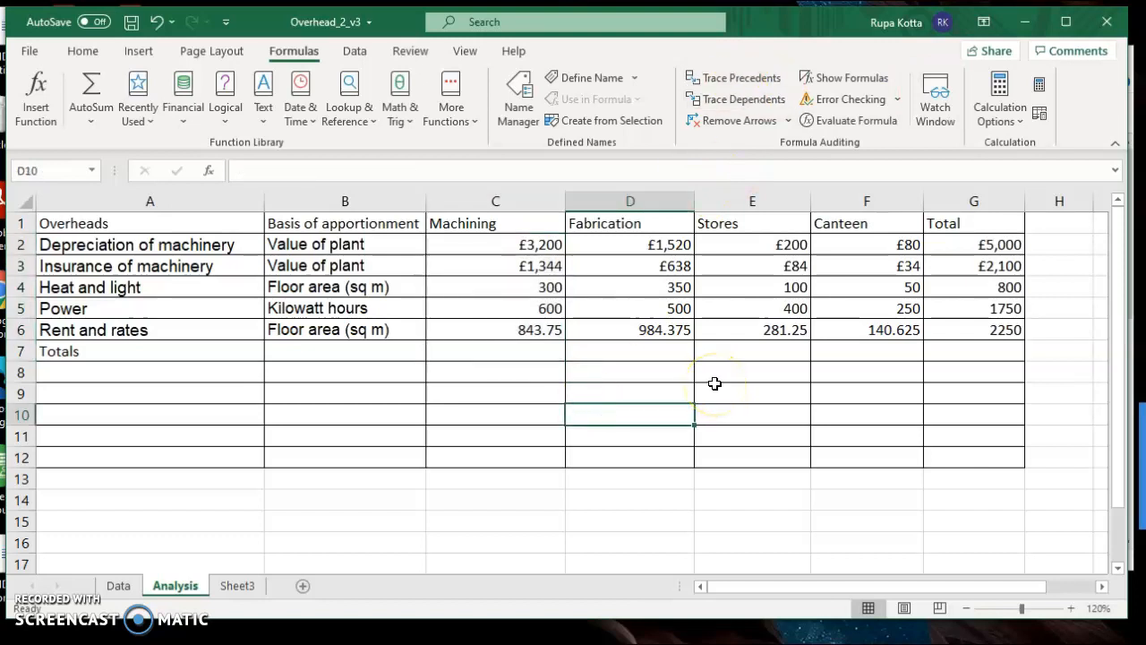
click(507, 248)
drag(508, 248, 495, 345)
click(93, 89)
click(545, 410)
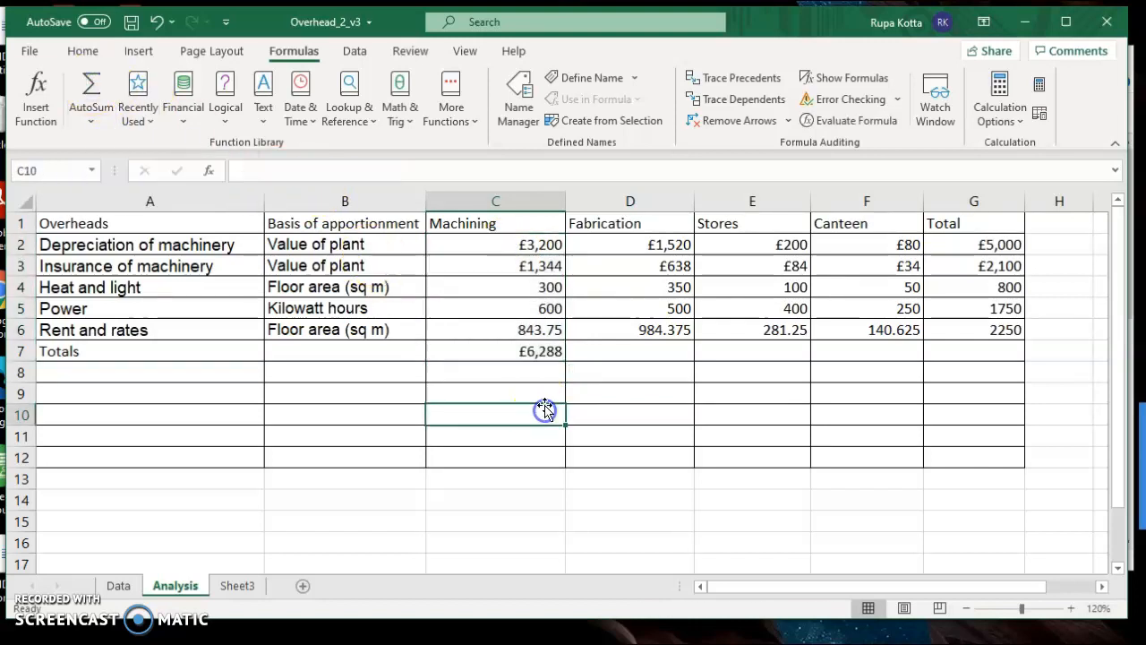
Copy the Machining total formula across to Canteen in F7 and sum the Total column in G7 with AutoSum.
click(527, 353)
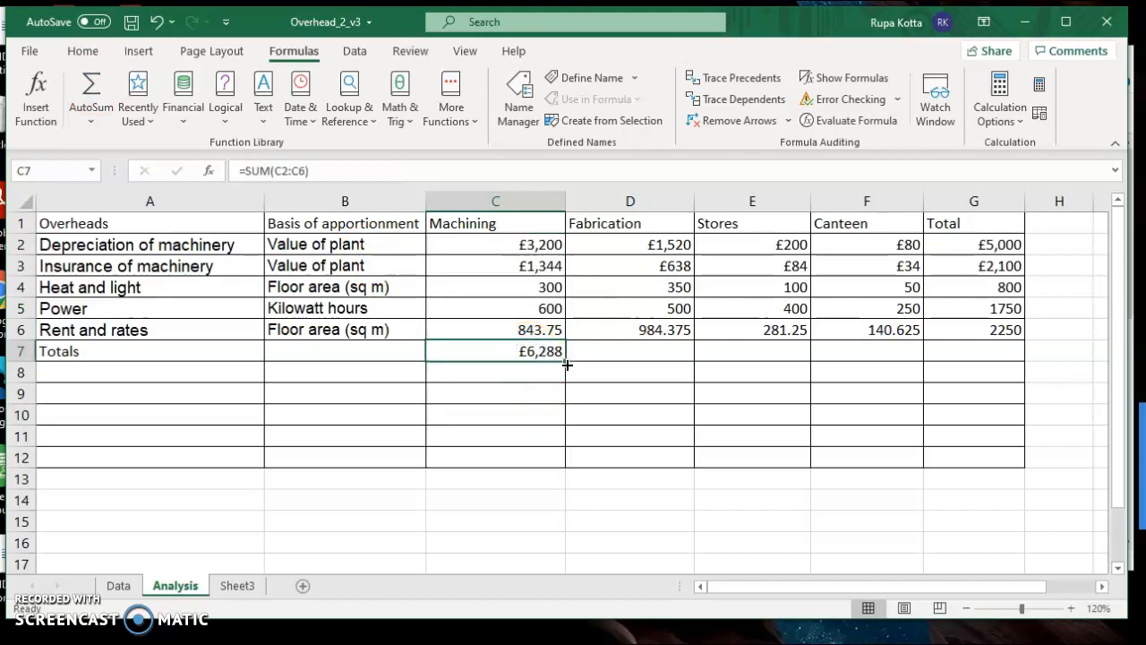
drag(567, 364, 895, 354)
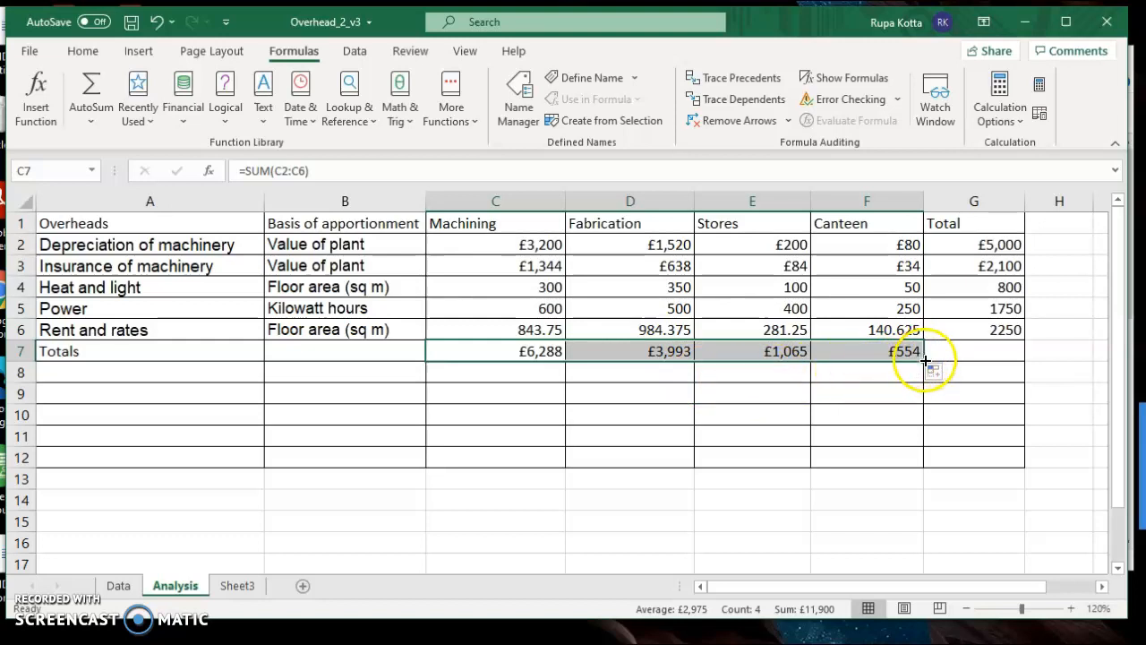
drag(954, 244, 960, 343)
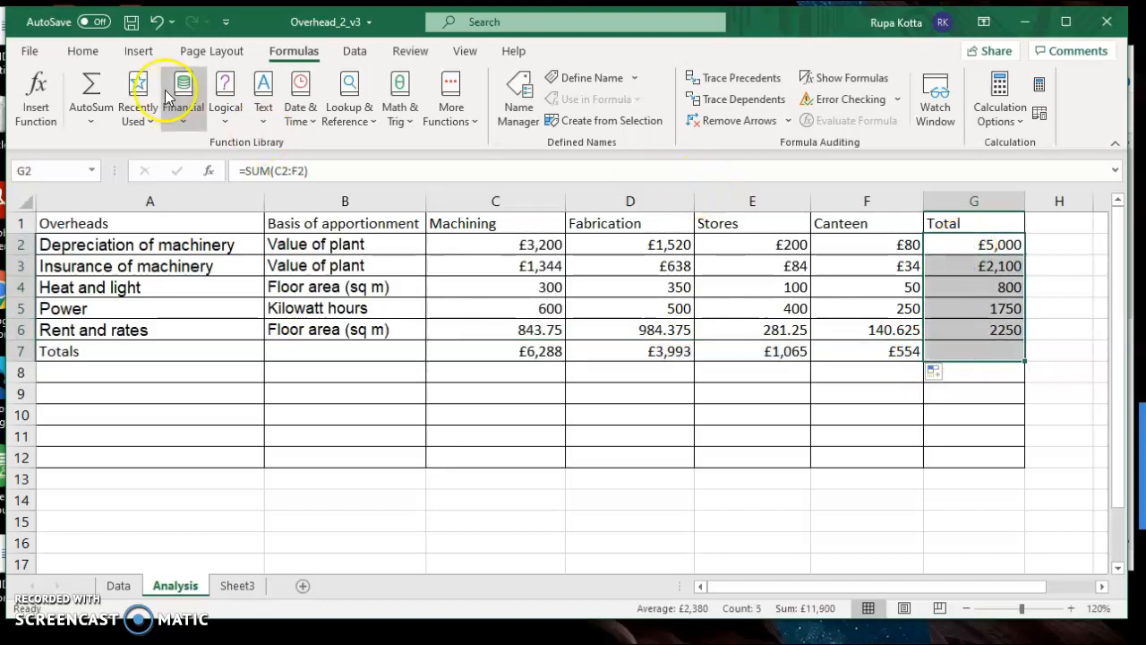
click(95, 78)
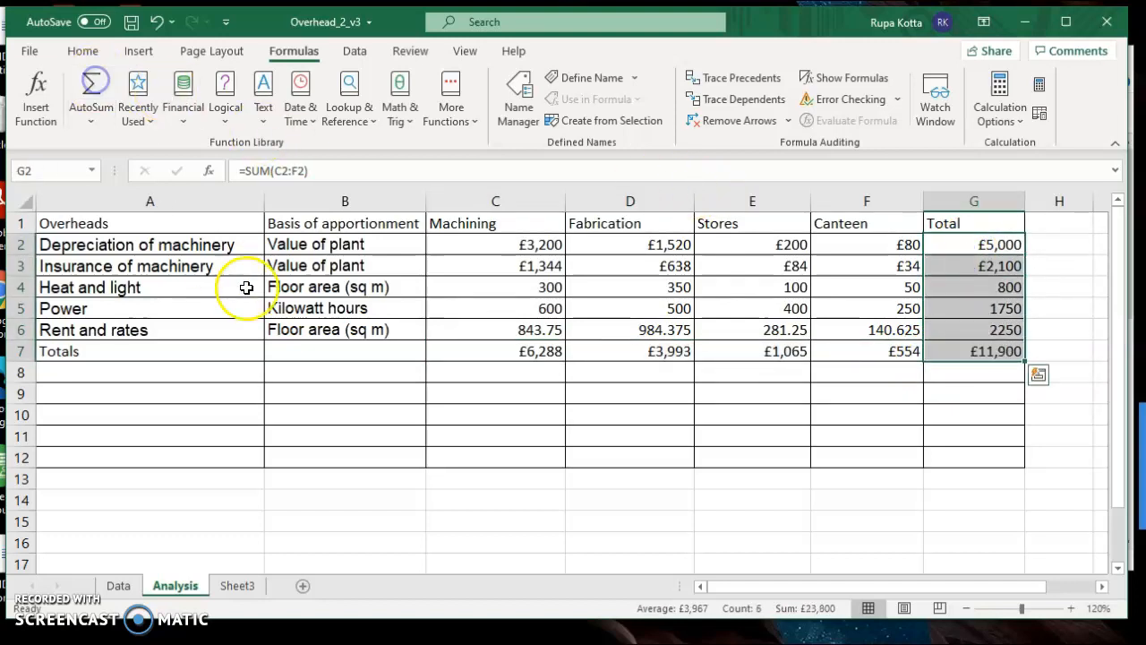
click(409, 392)
Label A8 "Reapportionment of Canteen" and enter "Number of employees" as its basis of apportionment in B8.
click(156, 376)
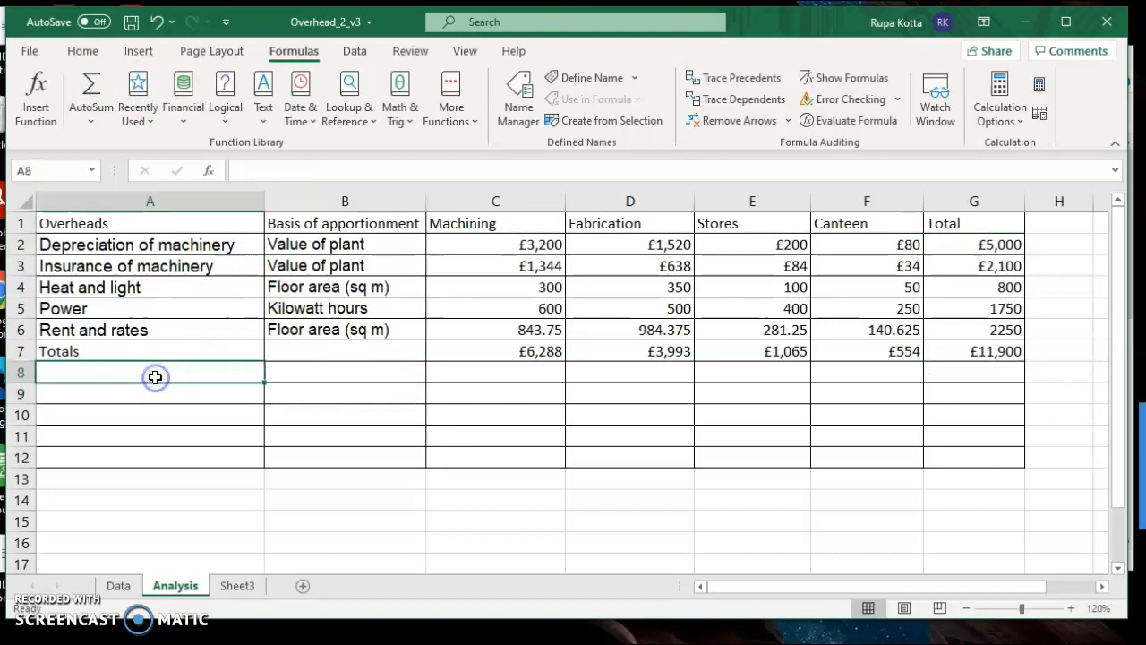
text(Rent and rates)
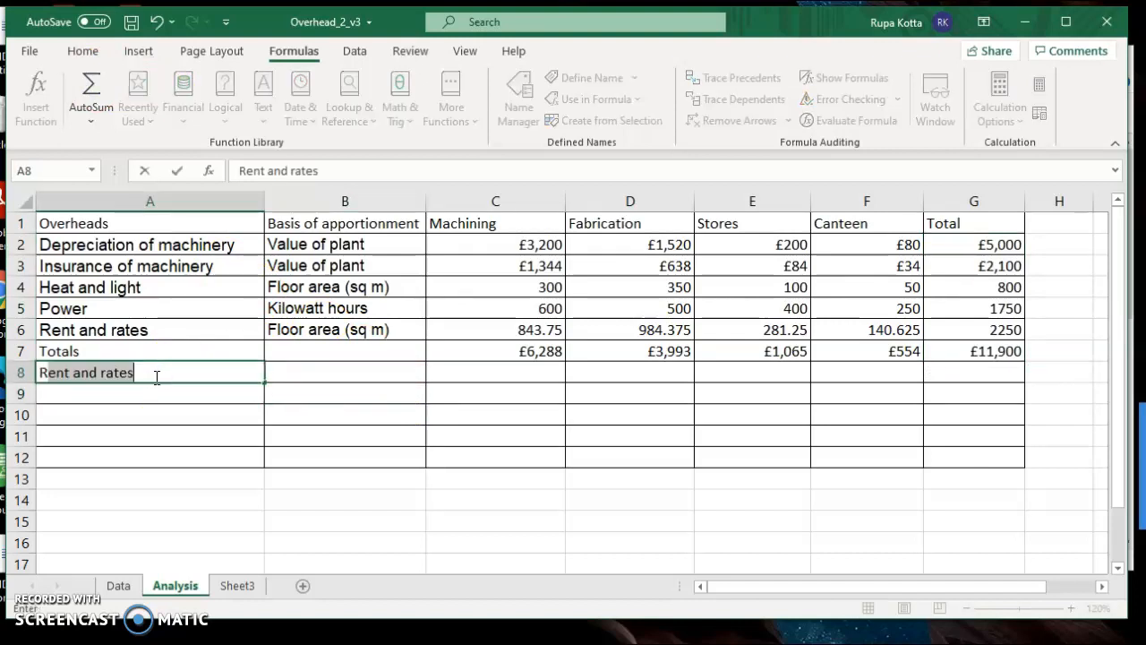
text(ea)
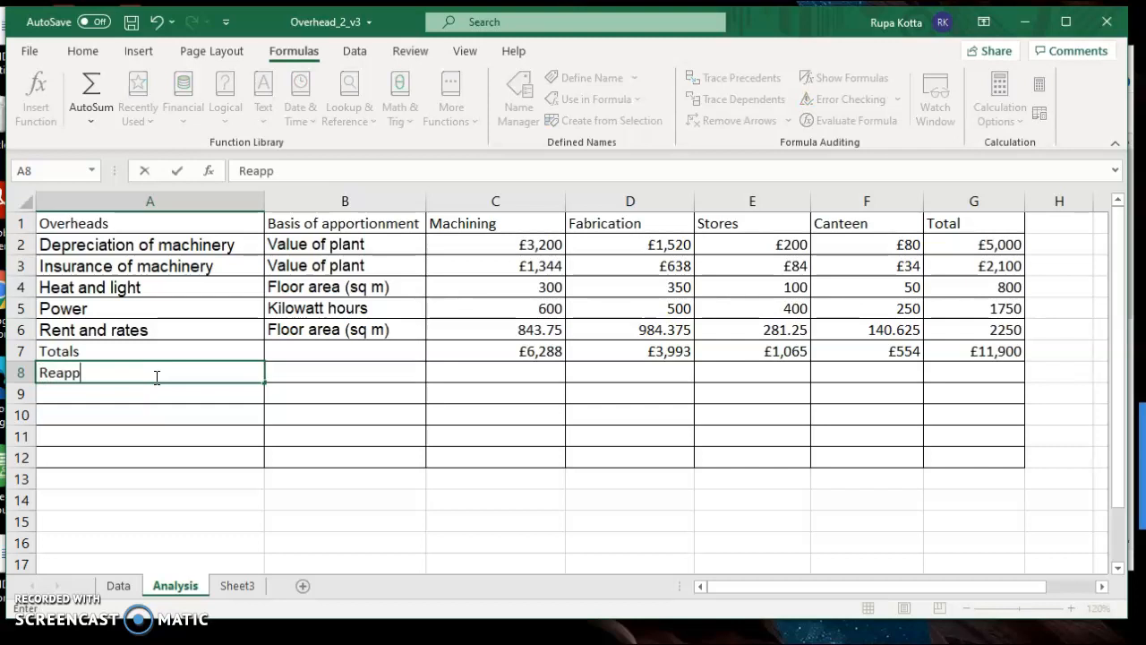
text(pportionement)
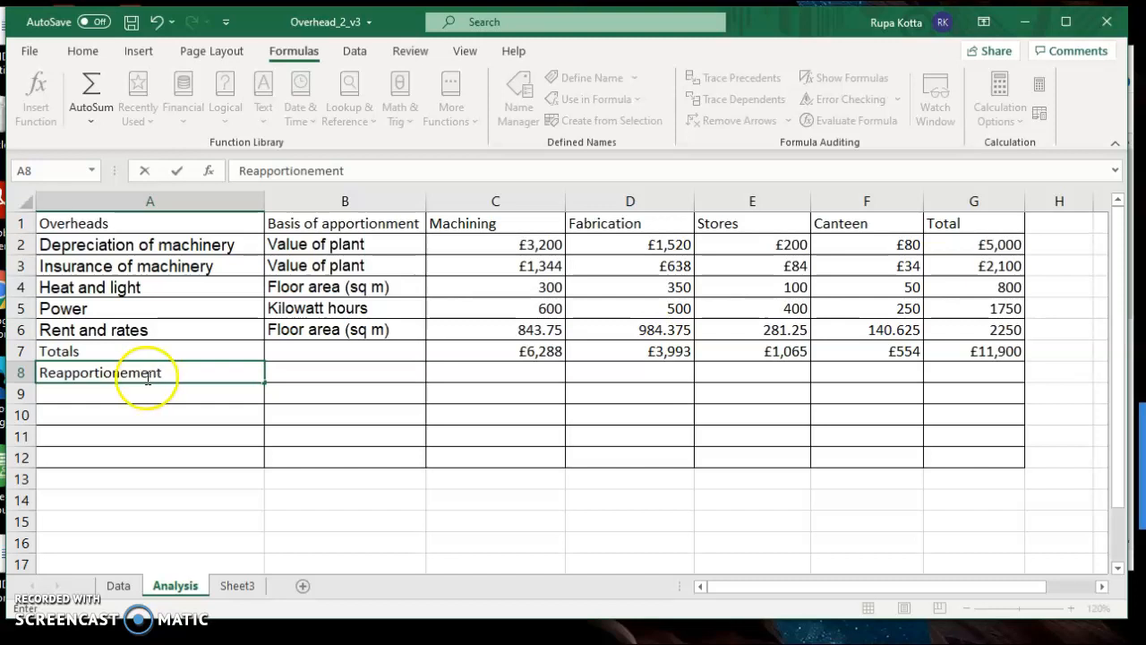
click(127, 372)
key(BackSpace)
click(155, 373)
text(of Canteen)
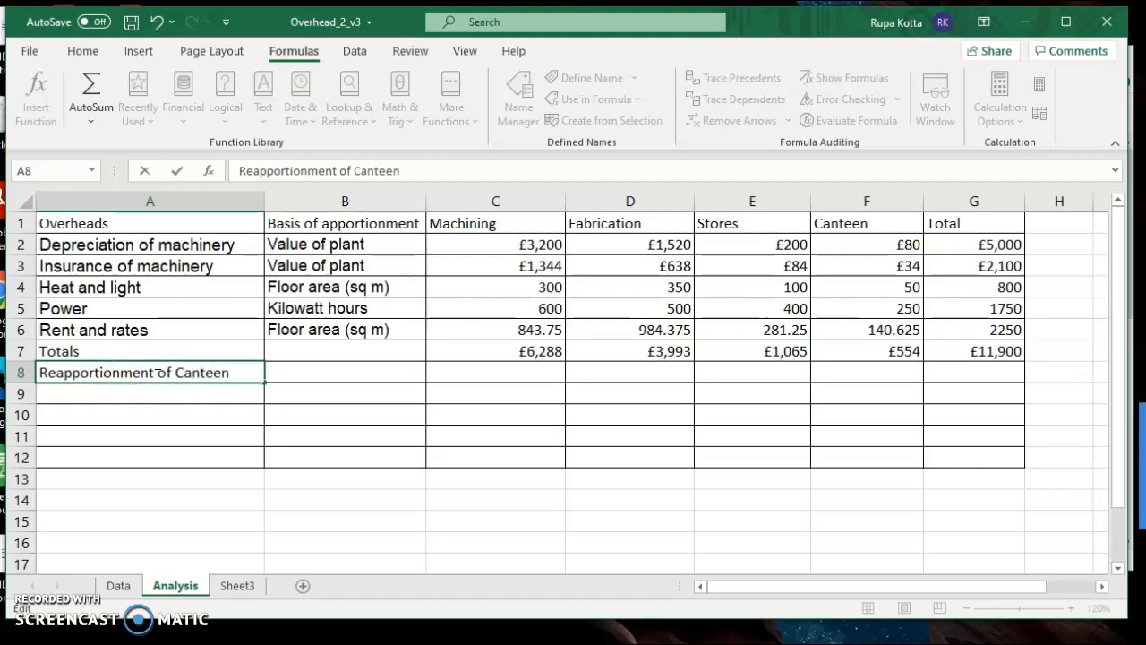
click(330, 374)
text(Number of employees)
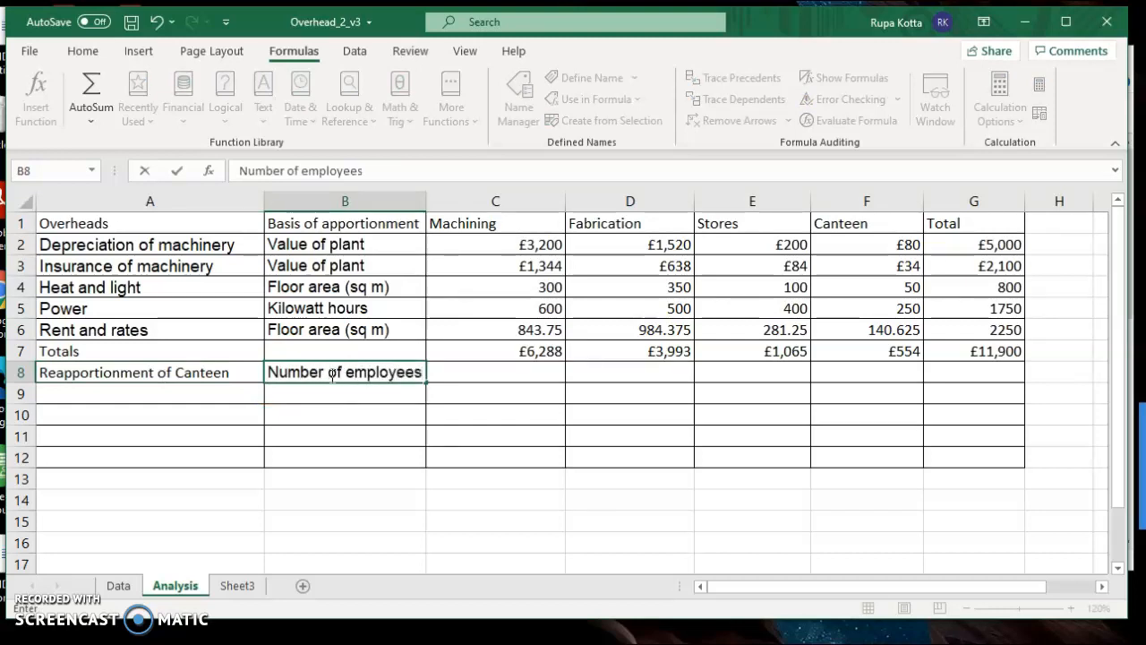
Check the employee numbers on the Data sheet and the brief's re-apportionment, rounding and formatting instructions on Sheet3.
click(113, 589)
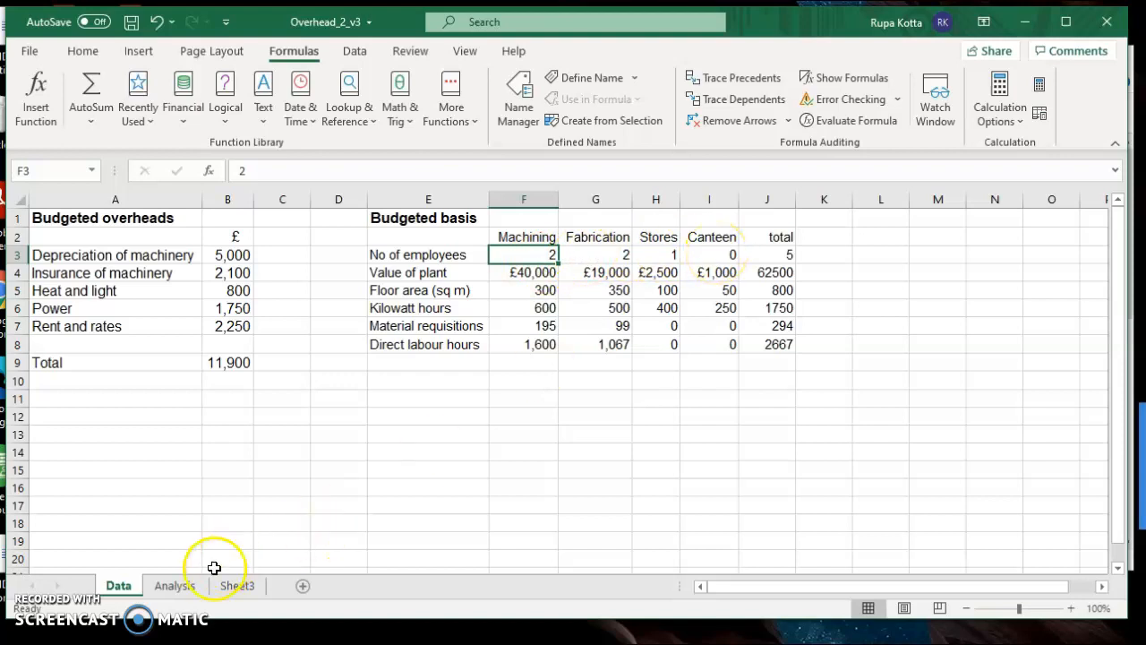
click(230, 591)
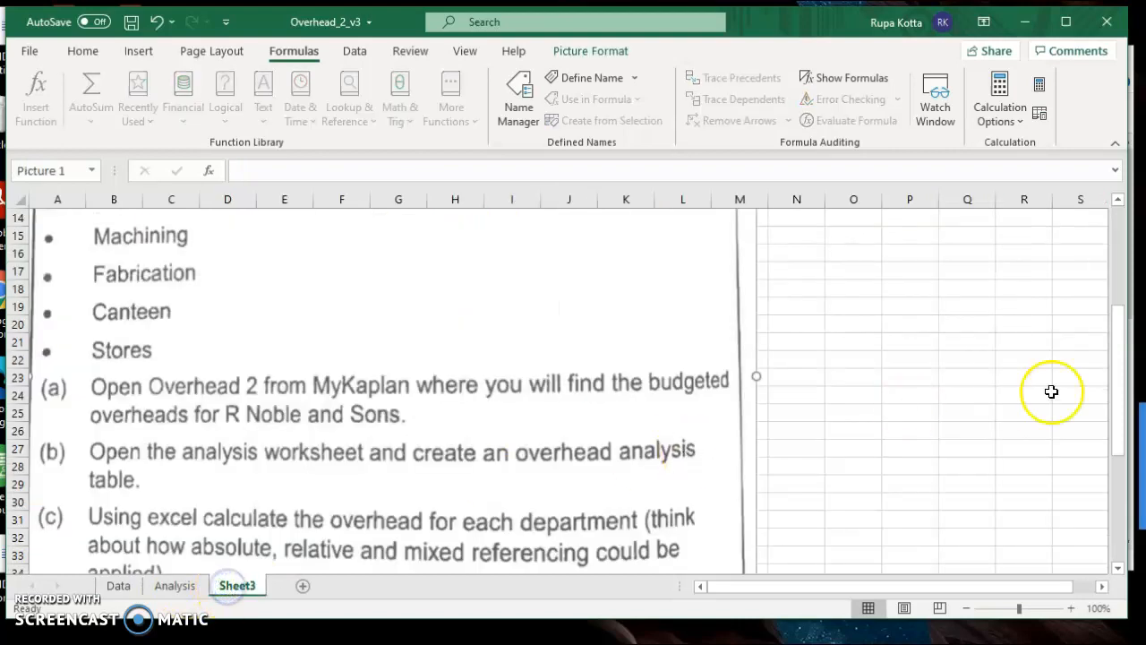
click(1117, 567)
click(1118, 568)
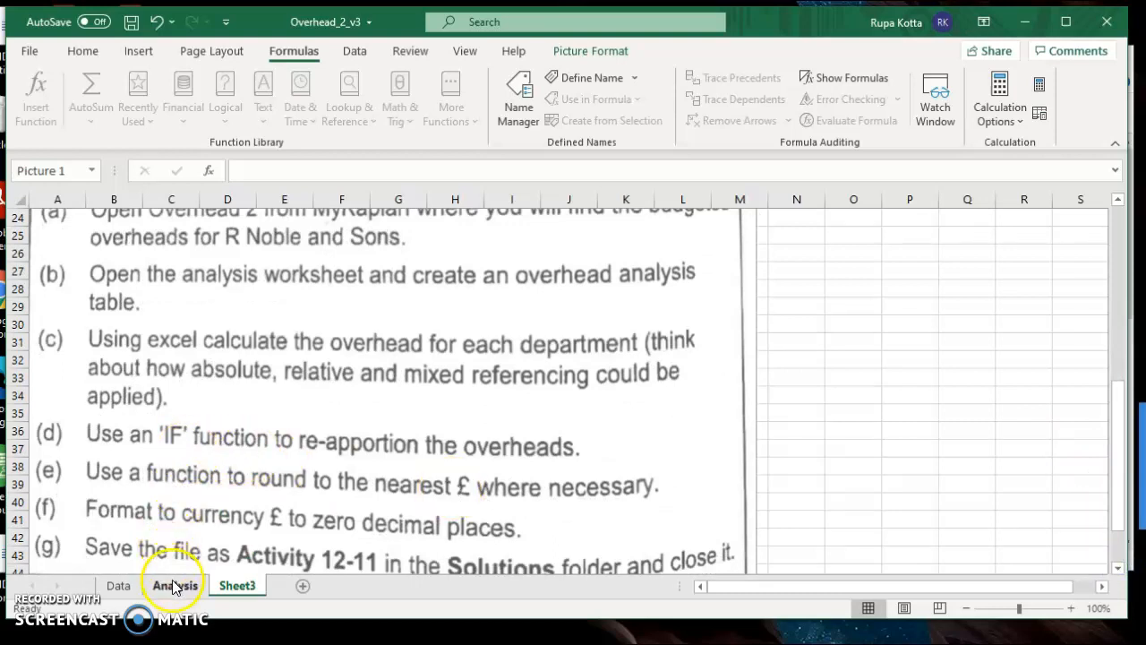
click(140, 588)
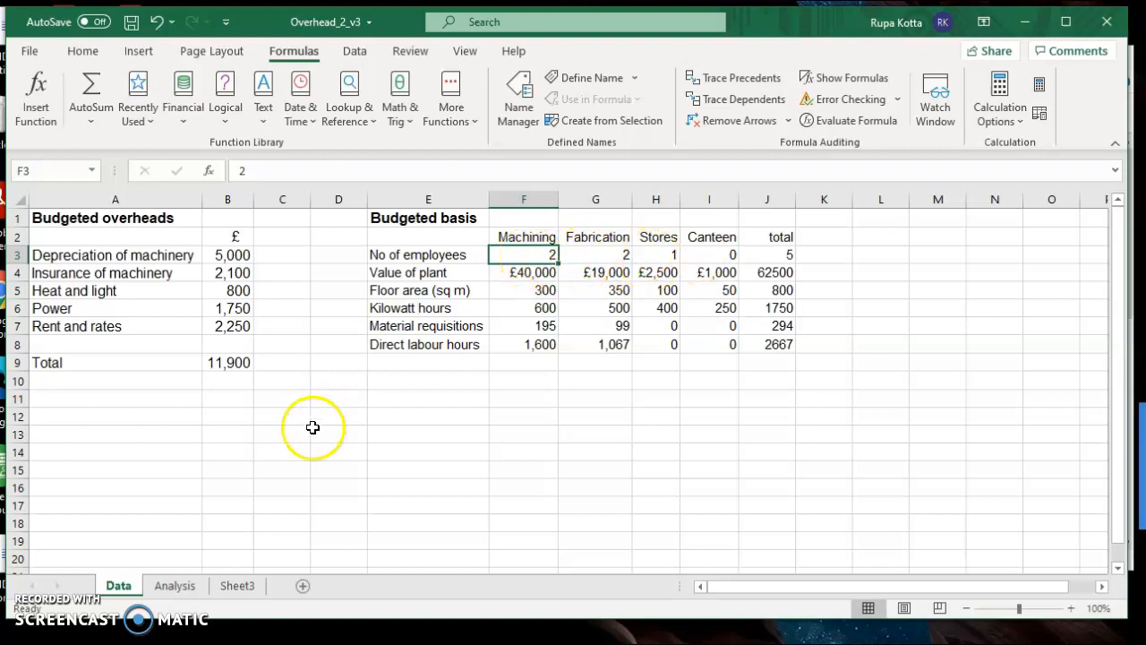
click(175, 586)
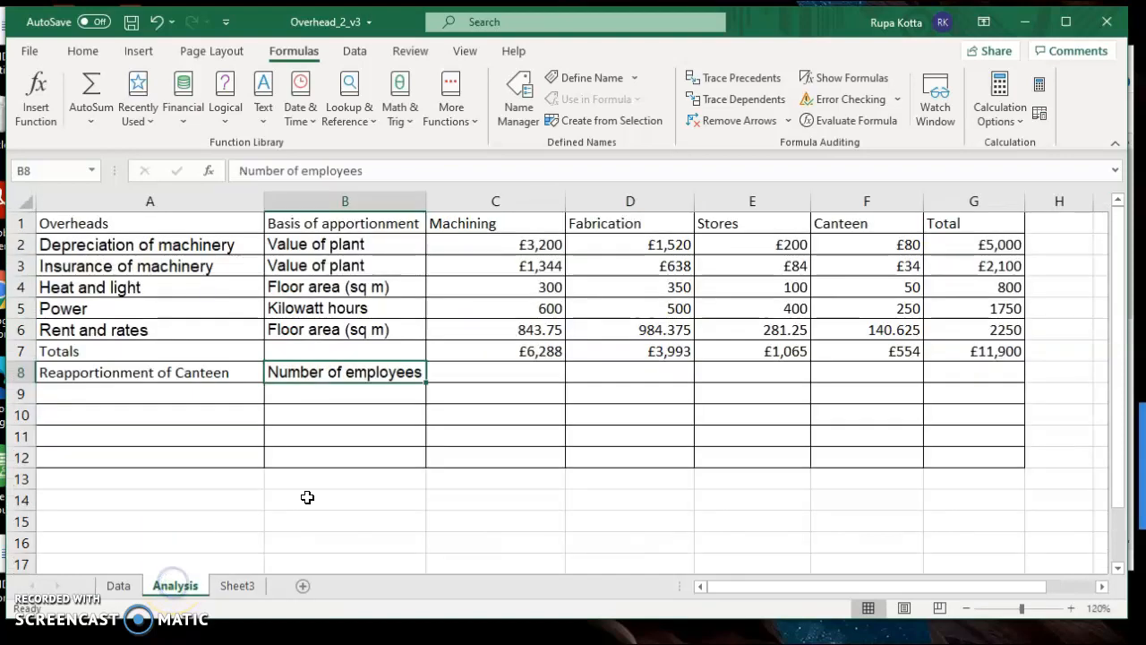
Insert an IF function in C8 of the Analysis sheet with the logical test Data!F3>0.
click(536, 372)
text(=)
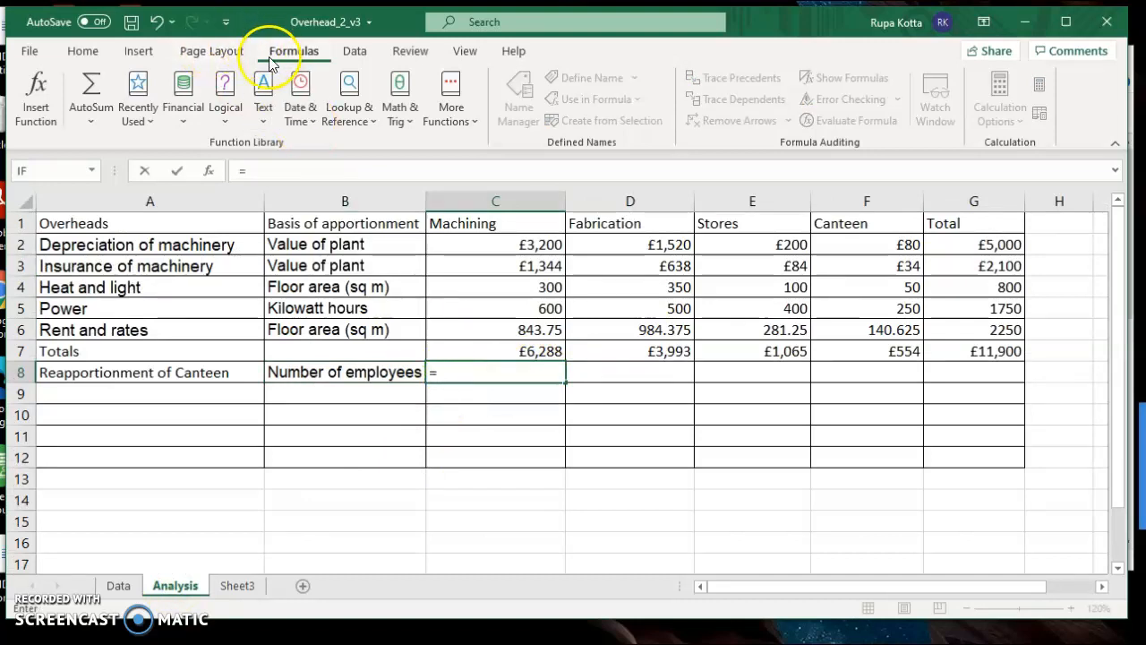
click(222, 121)
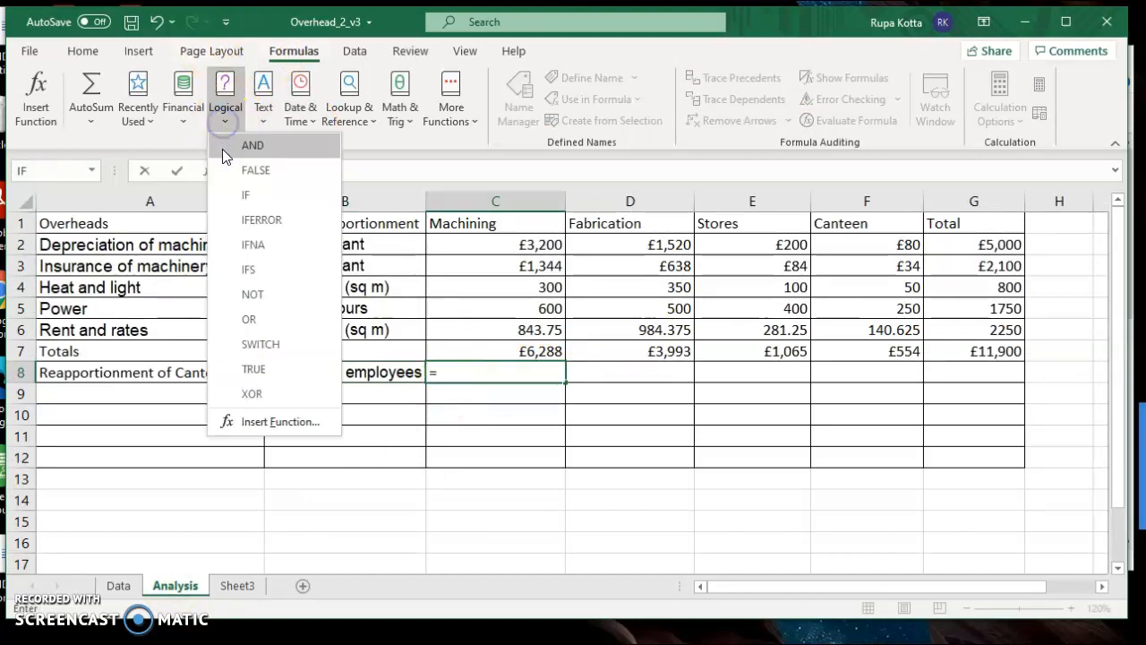
click(231, 195)
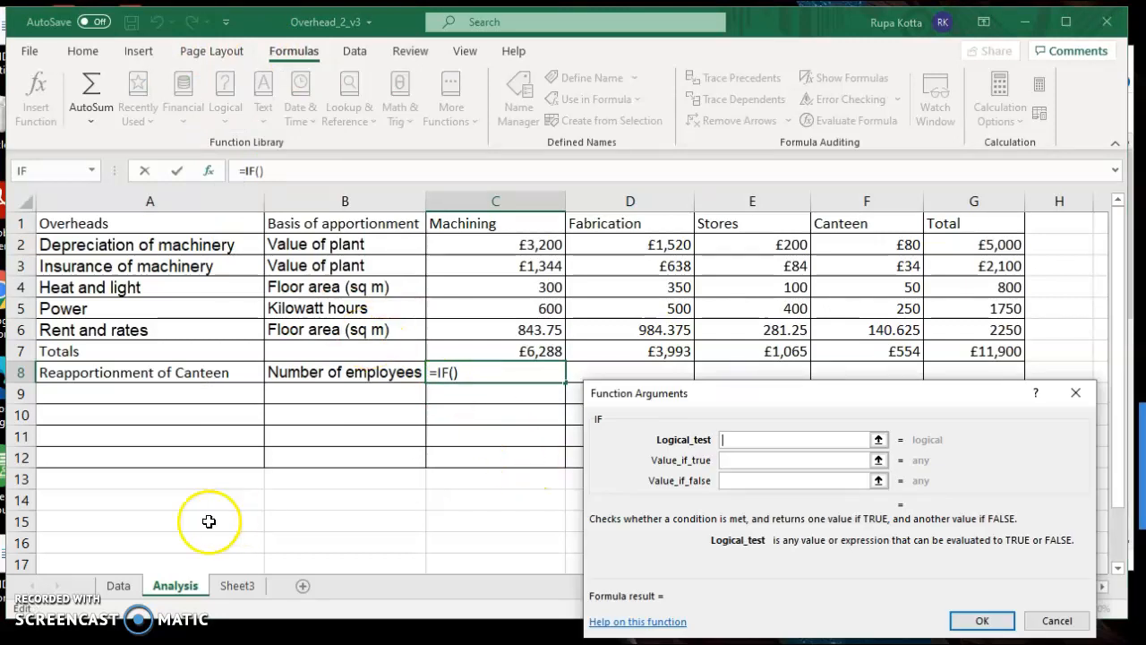
click(132, 585)
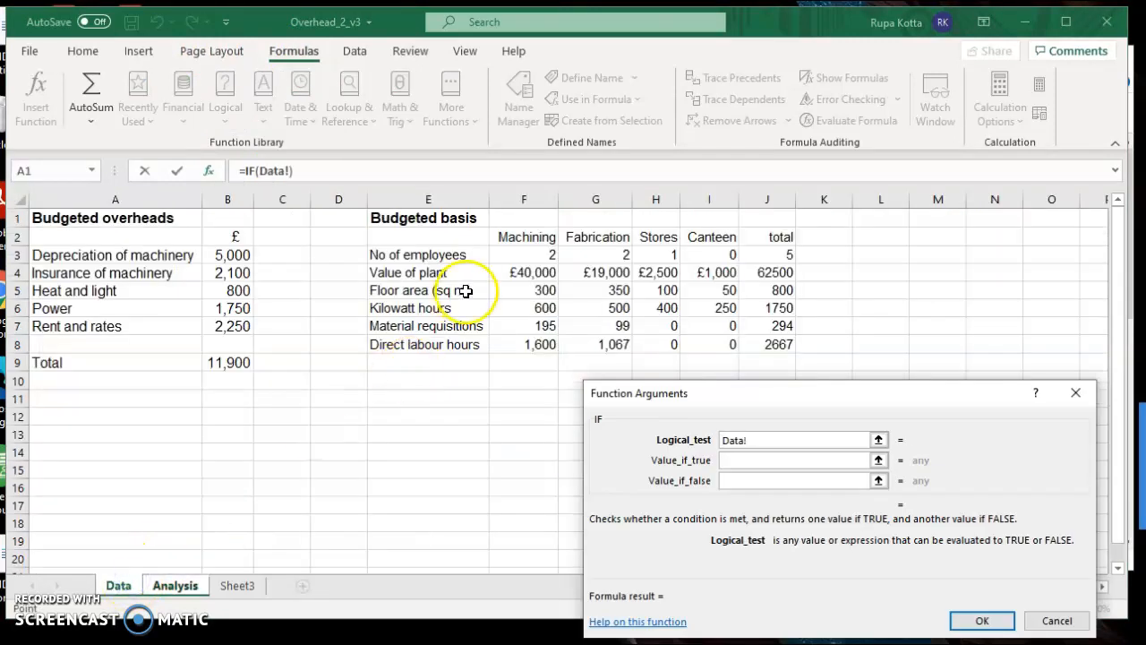
click(519, 258)
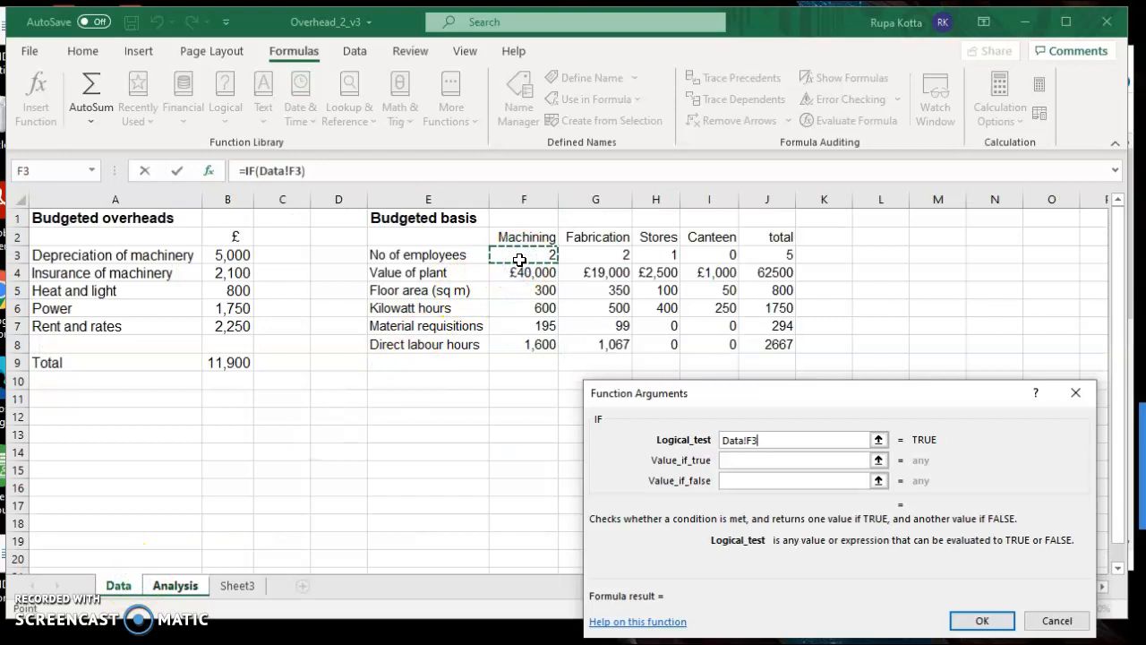
text(>0)
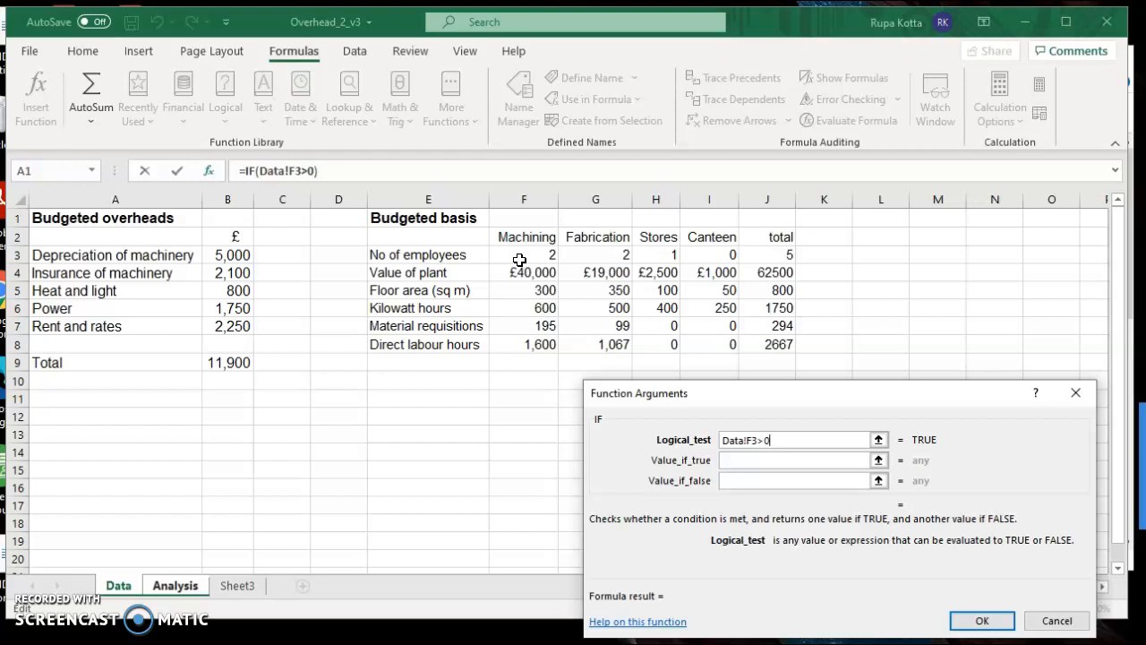
click(750, 440)
Begin the IF function's value-if-true with Machining's employees divided by total employees and a multiplication sign, Data!F3/Data!$J$3*, keeping the total reference absolute.
click(738, 461)
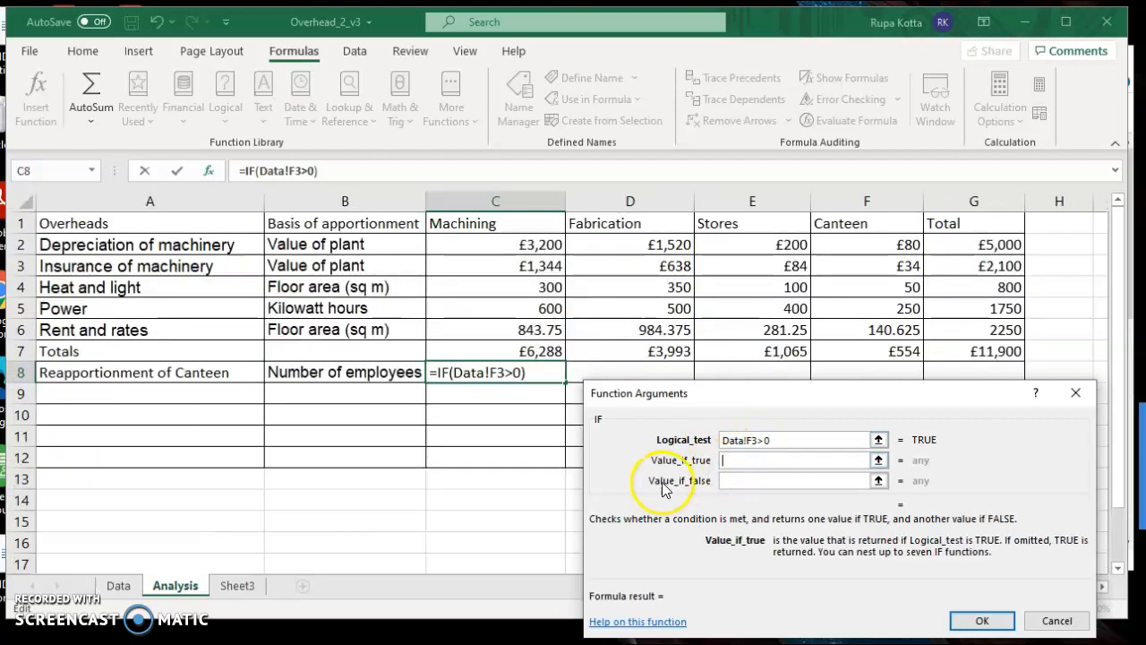
click(118, 586)
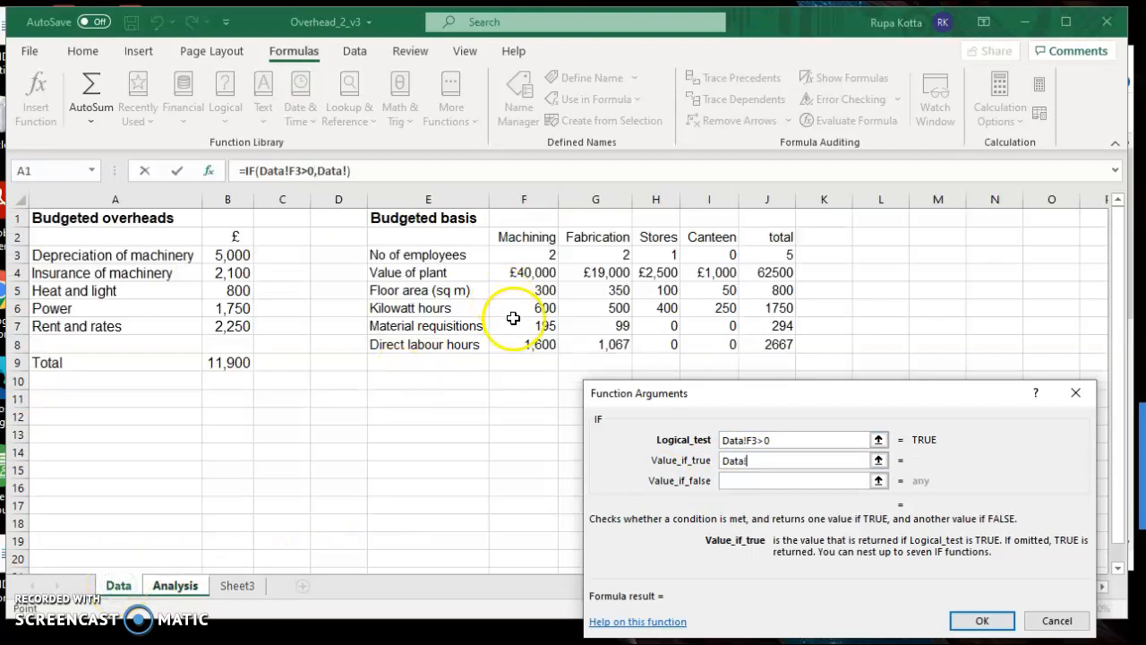
click(510, 252)
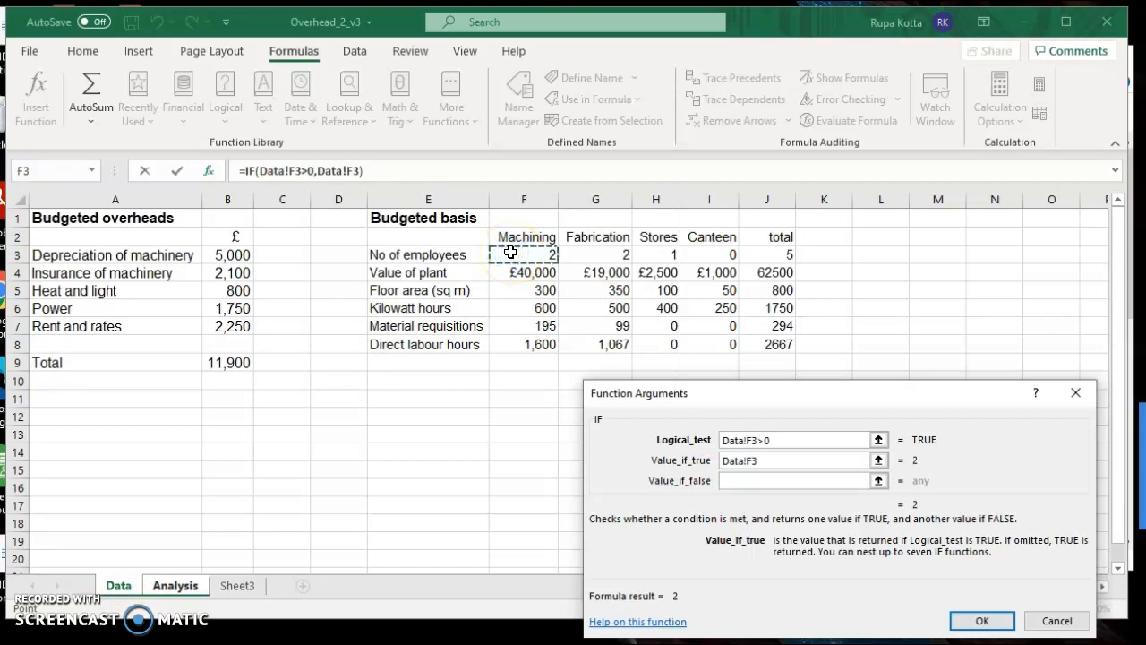
text(/)
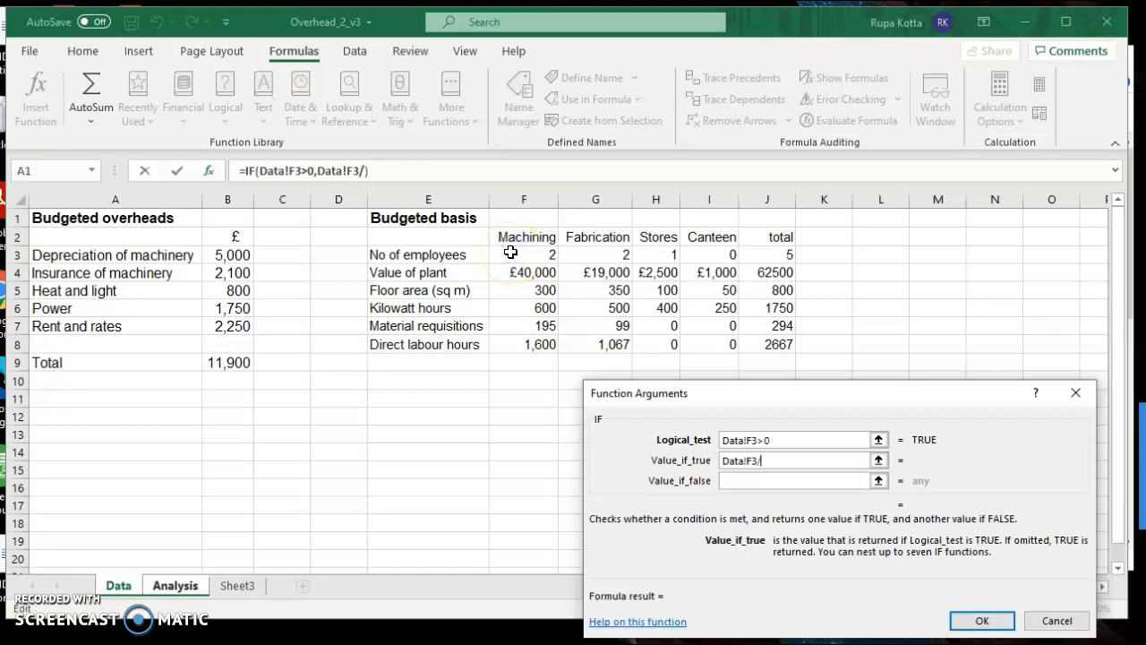
click(778, 257)
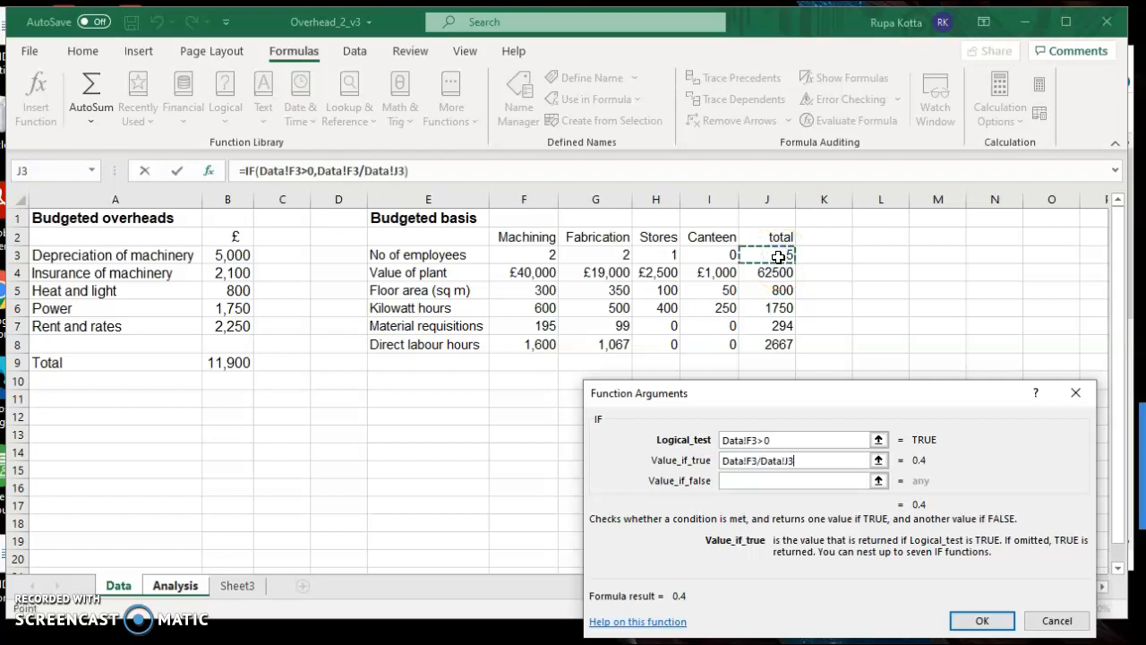
text(*)
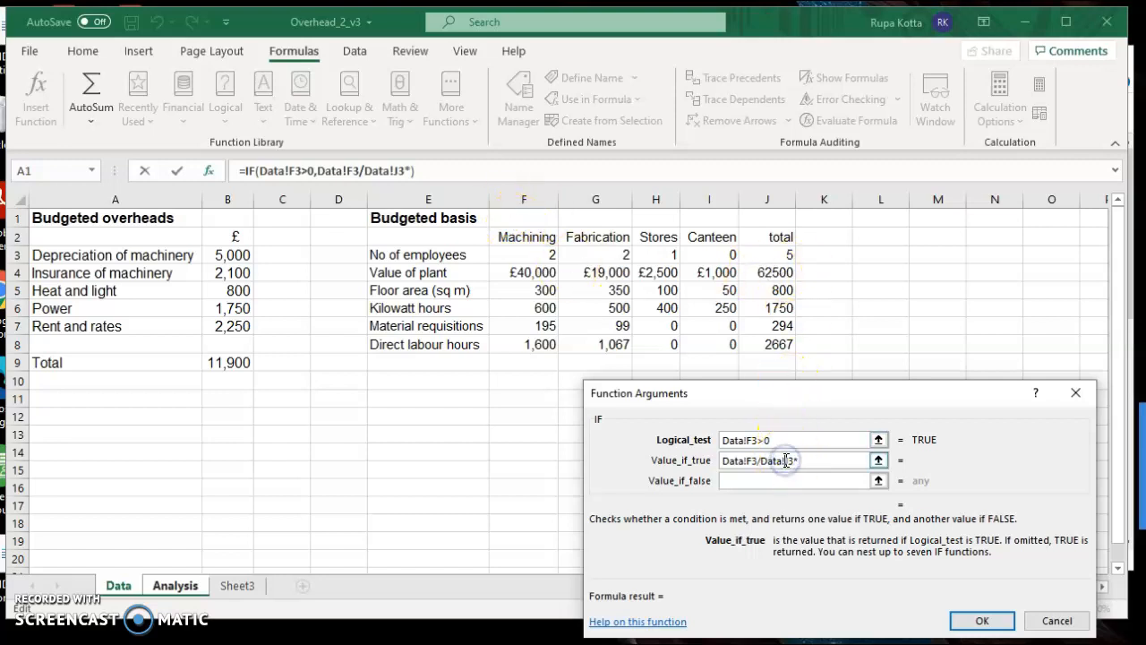
text($J)
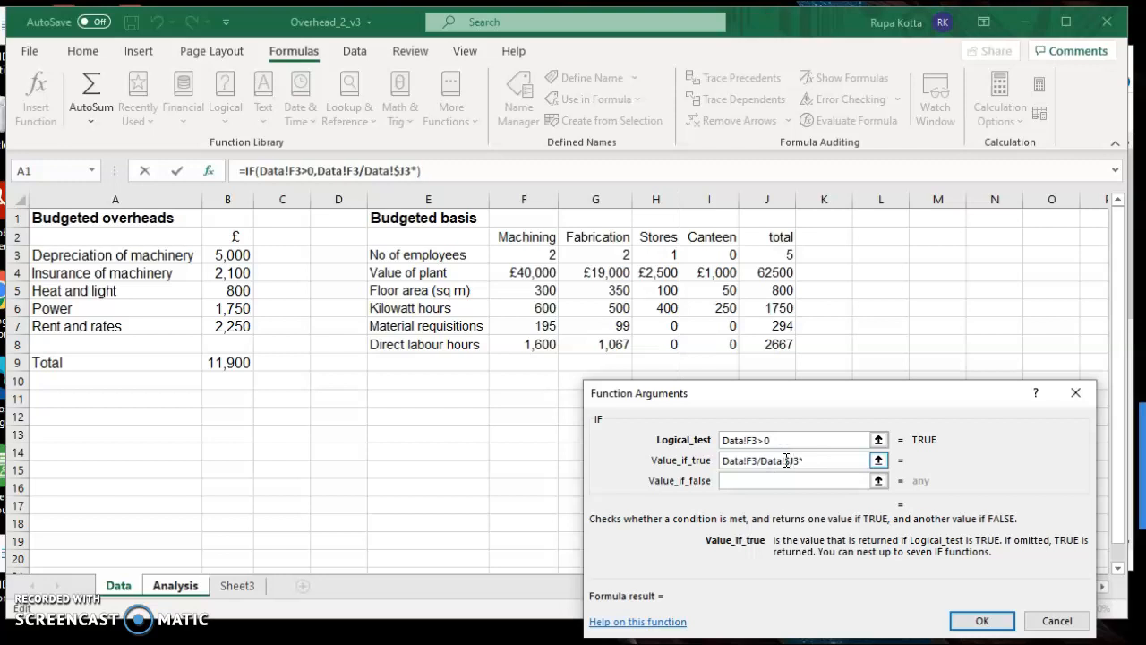
text($)
click(827, 461)
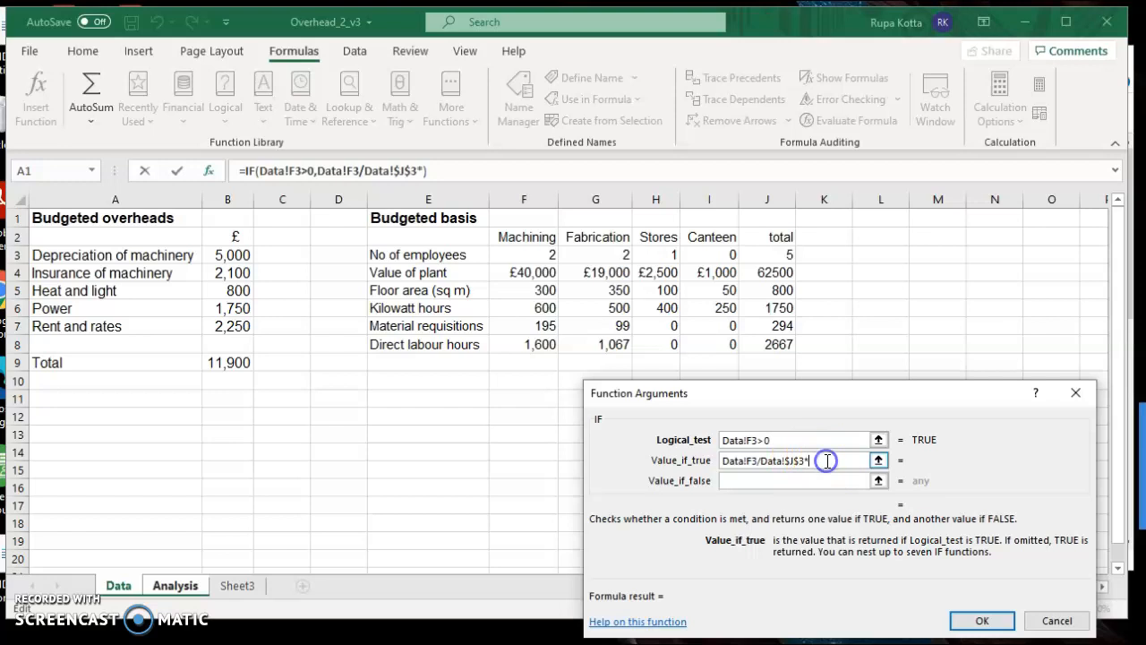
Complete the value-if-true by multiplying by the Canteen total on the Analysis sheet as the absolute reference Analysis!$F$7.
click(175, 585)
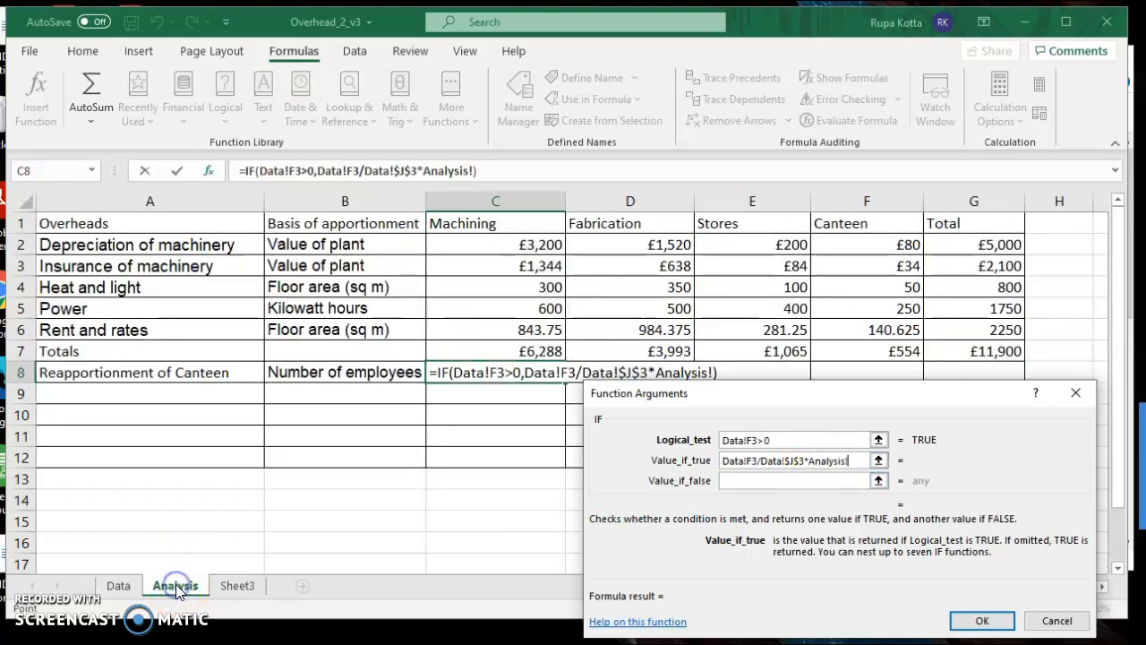
click(859, 346)
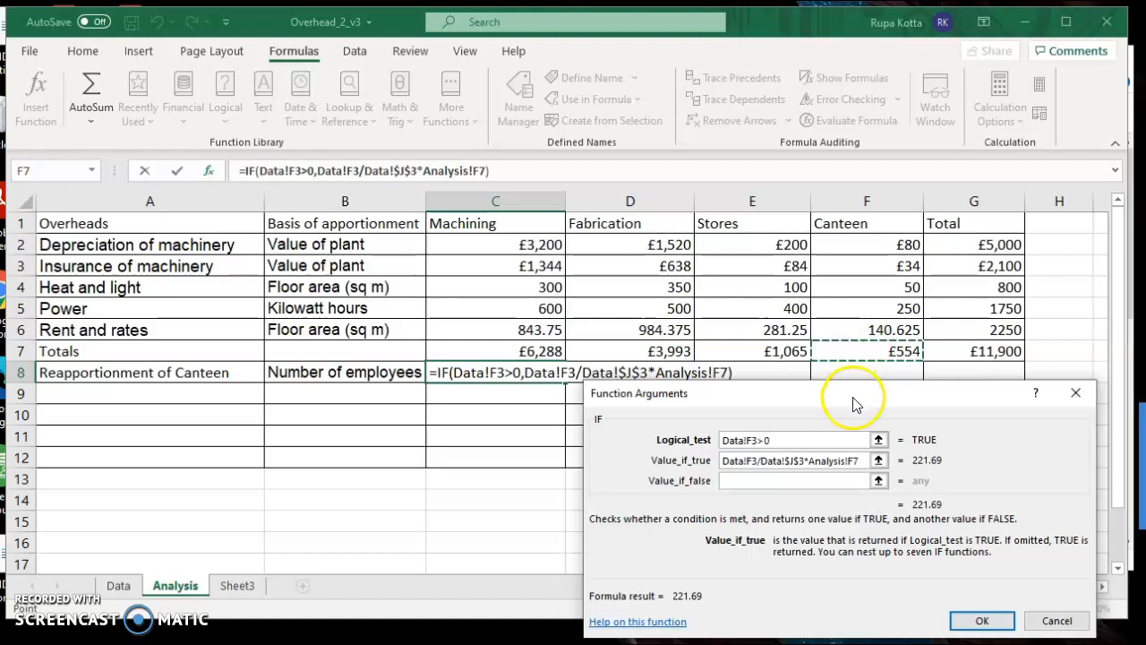
click(851, 460)
text($)
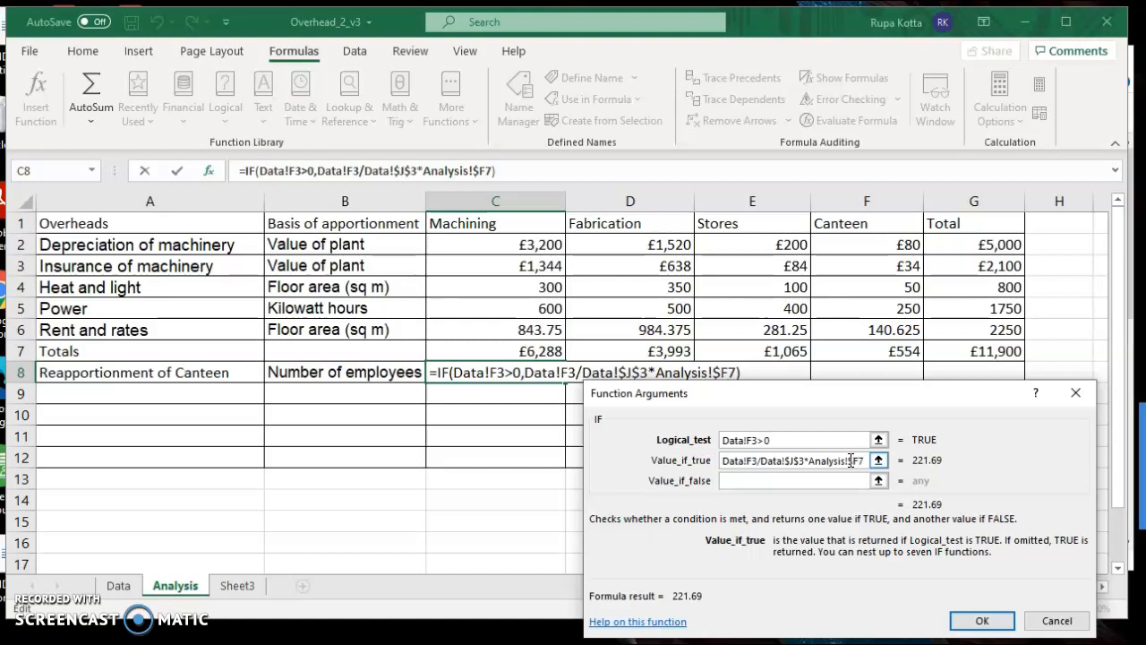
key(Right)
text($)
Set the value-if-false to 0 and copy the finished IF formula from C8 across to Canteen in F8.
click(807, 481)
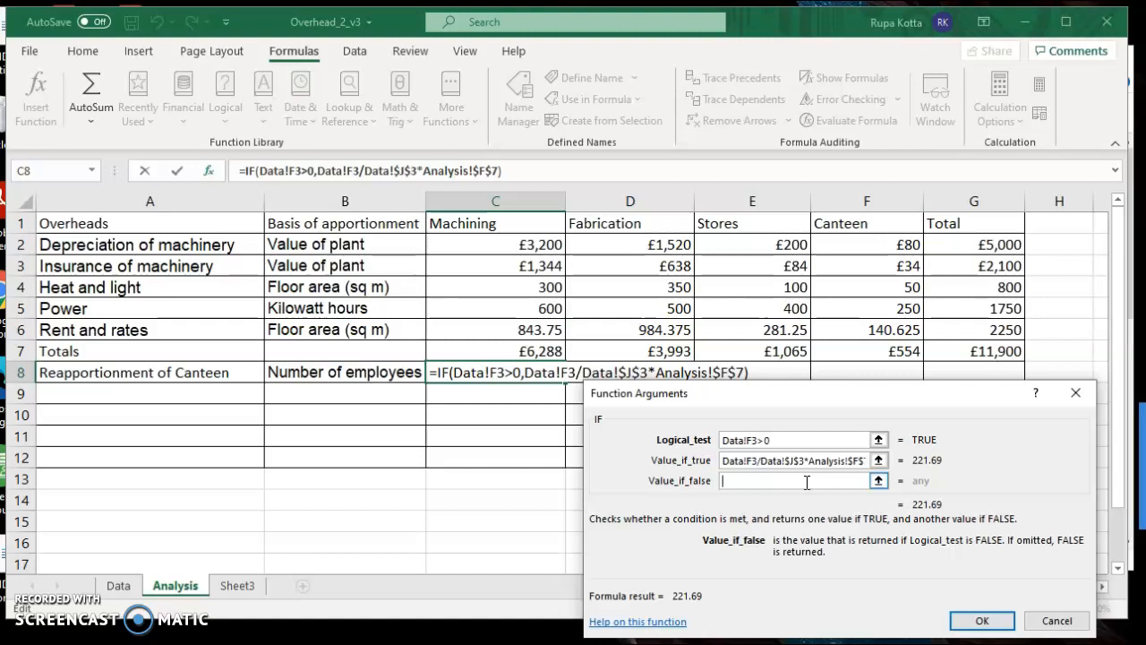
text(0)
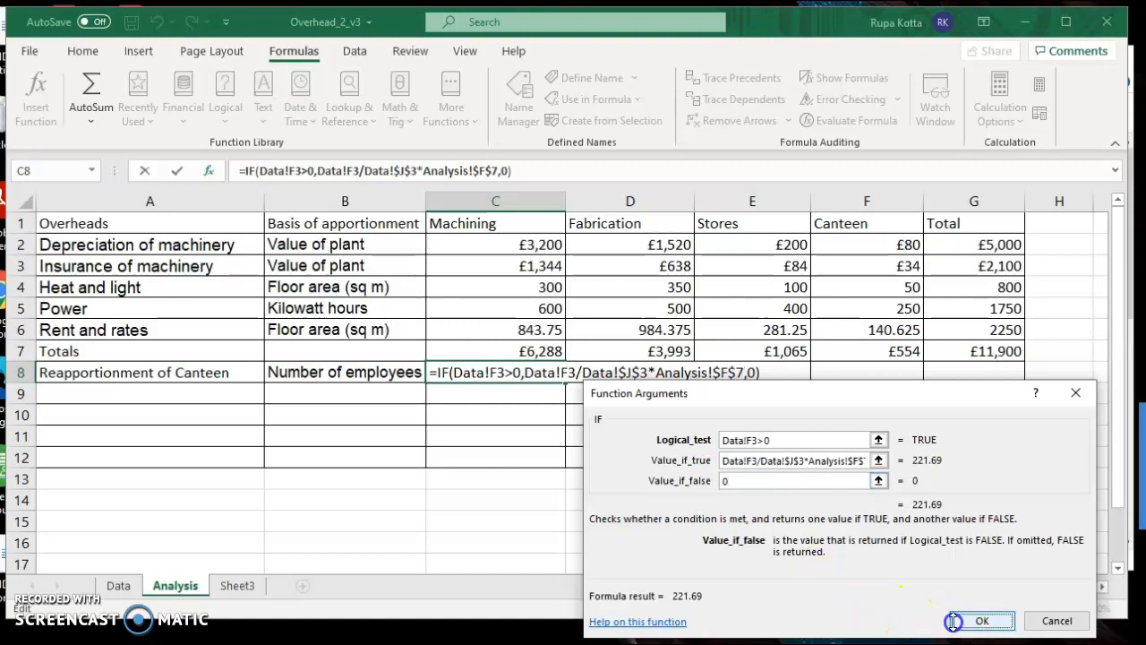
click(982, 619)
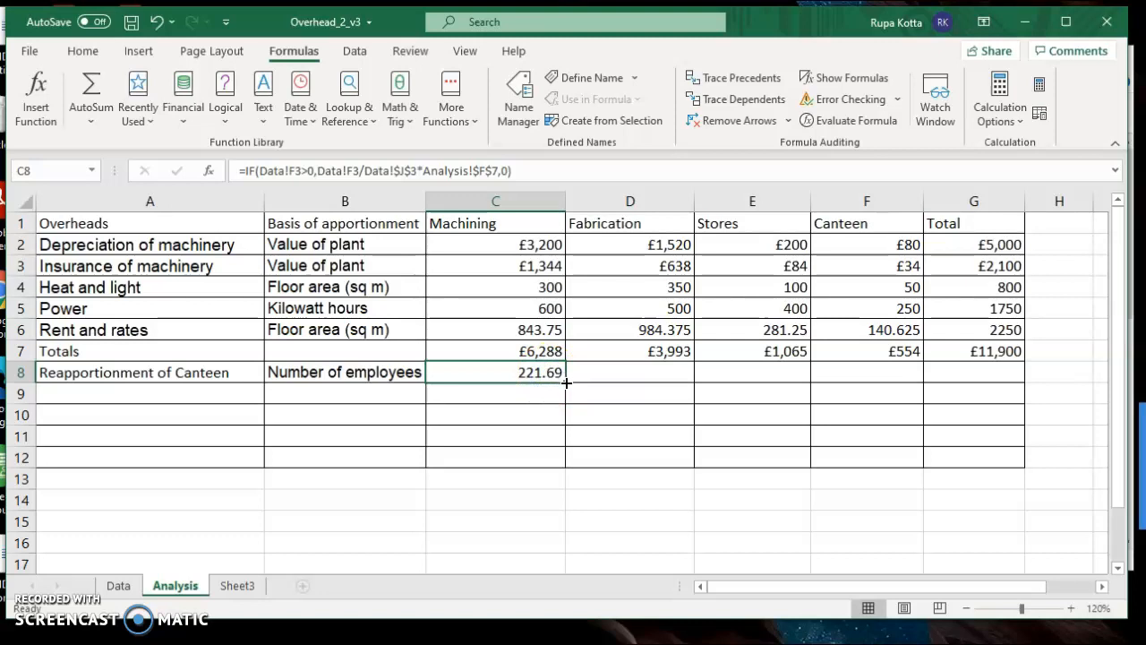
drag(565, 382, 889, 386)
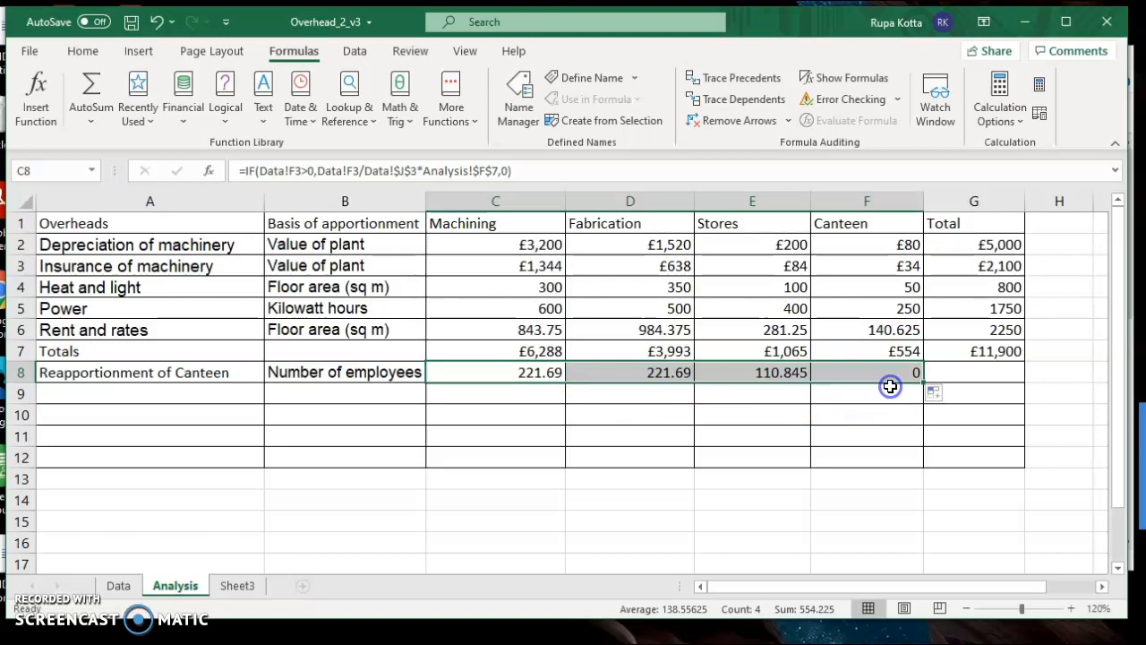
click(867, 410)
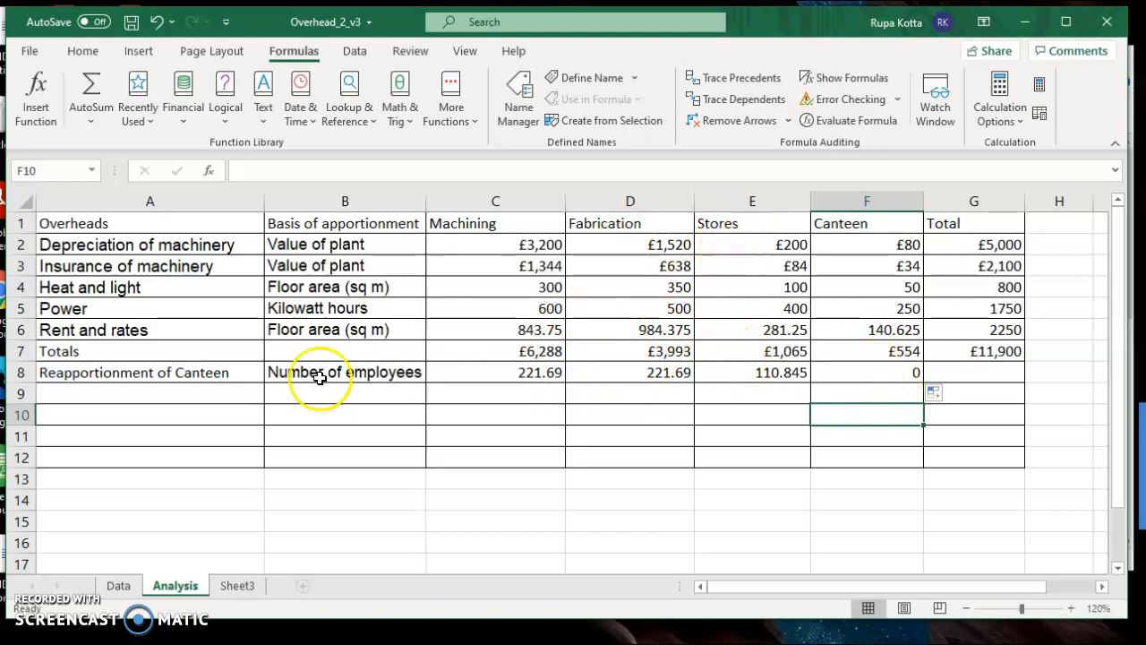
Highlight the Totals row from A7 to G7 with a yellow fill.
drag(166, 349, 982, 350)
click(82, 51)
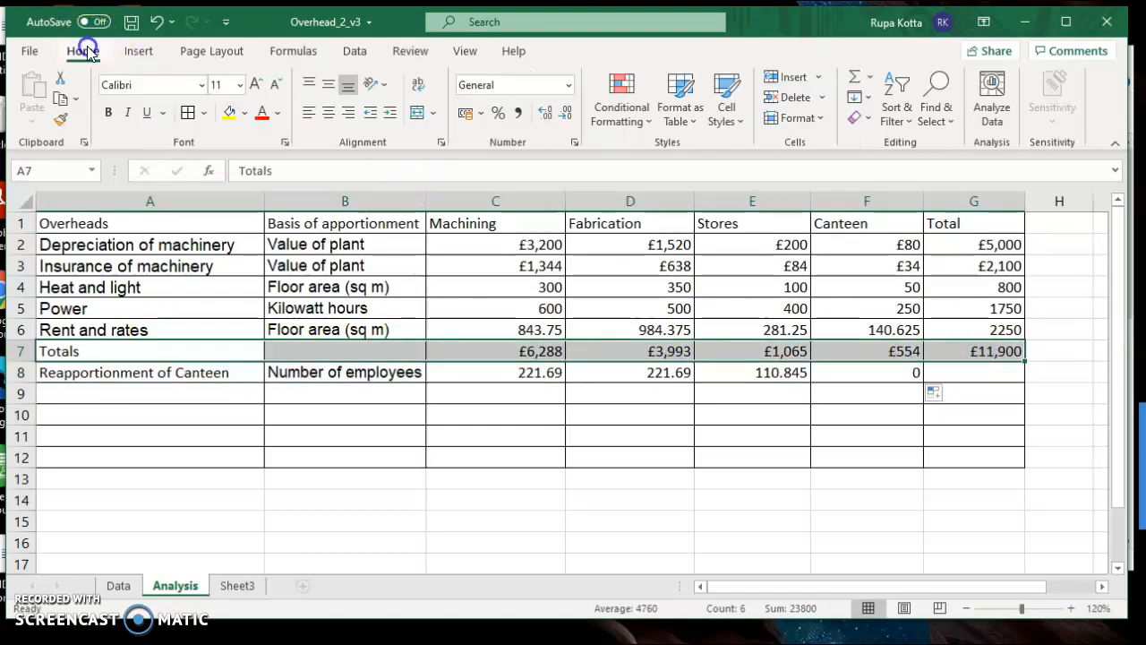
click(229, 113)
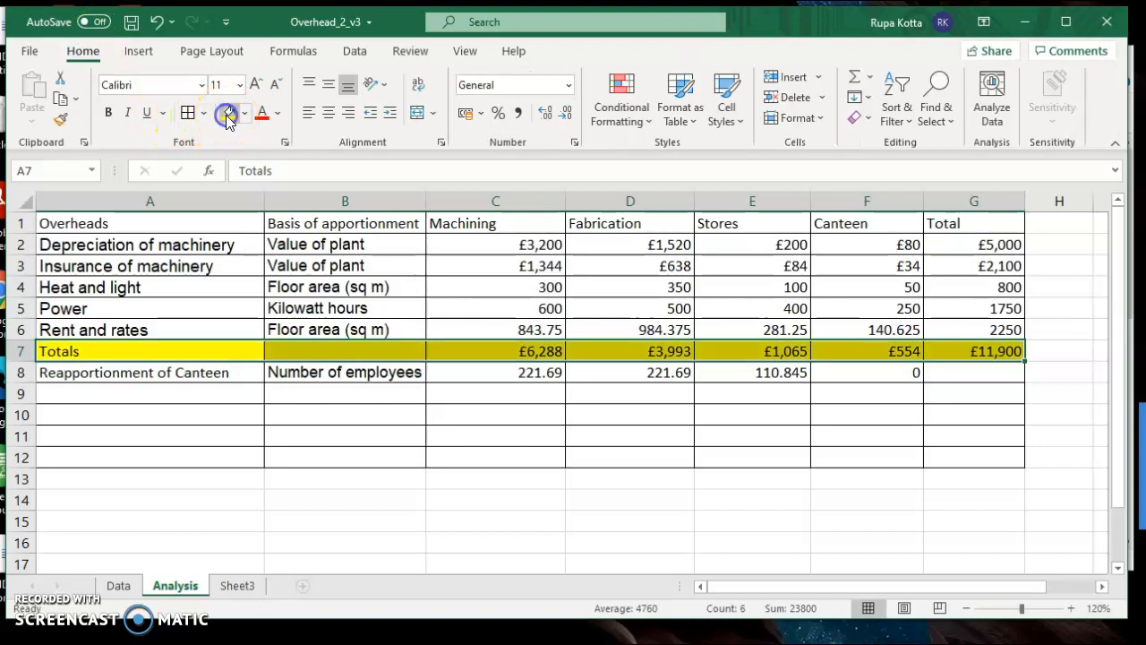
click(725, 450)
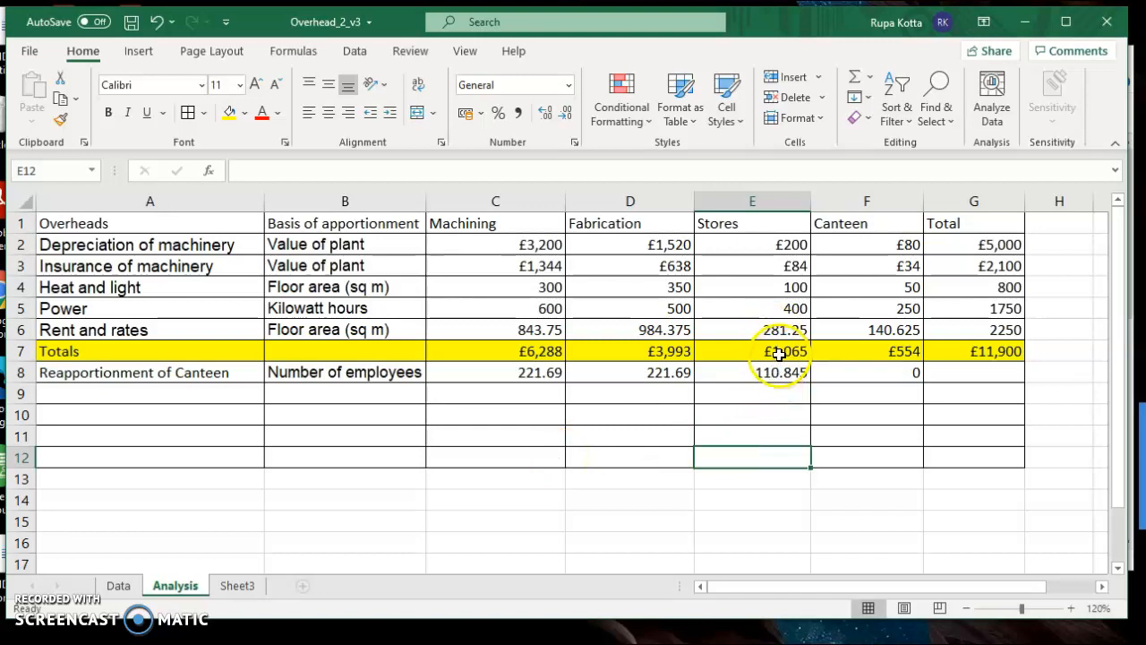
Sum the Stores amounts E7:E8 into E9 with AutoSum and label A9 "Totals".
drag(773, 352, 773, 393)
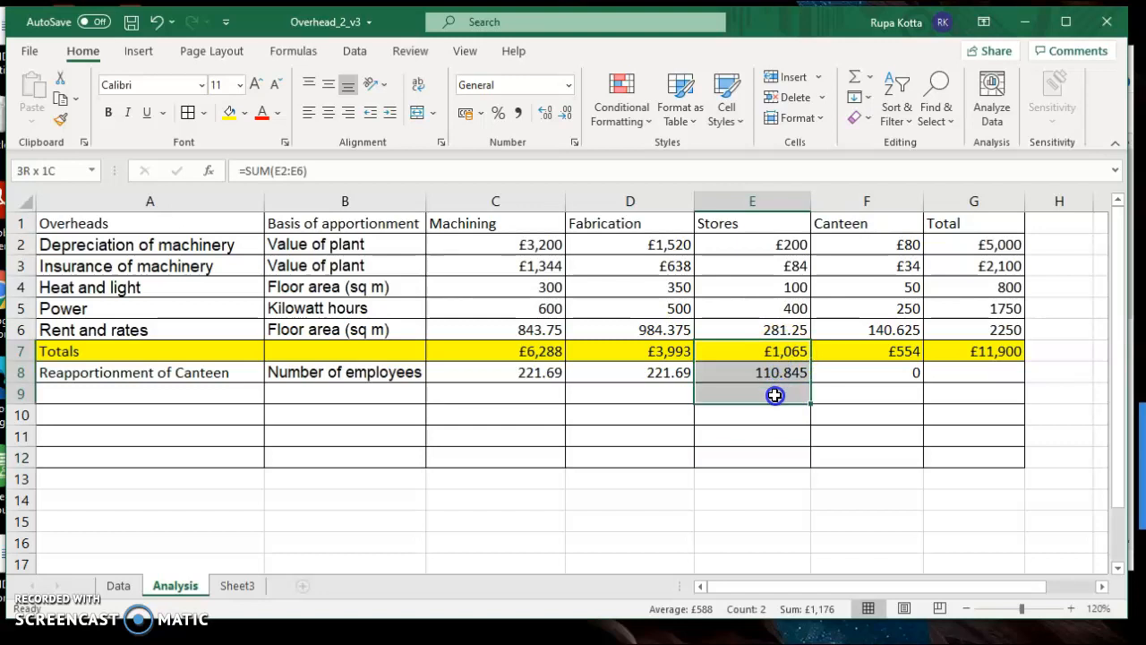
click(856, 87)
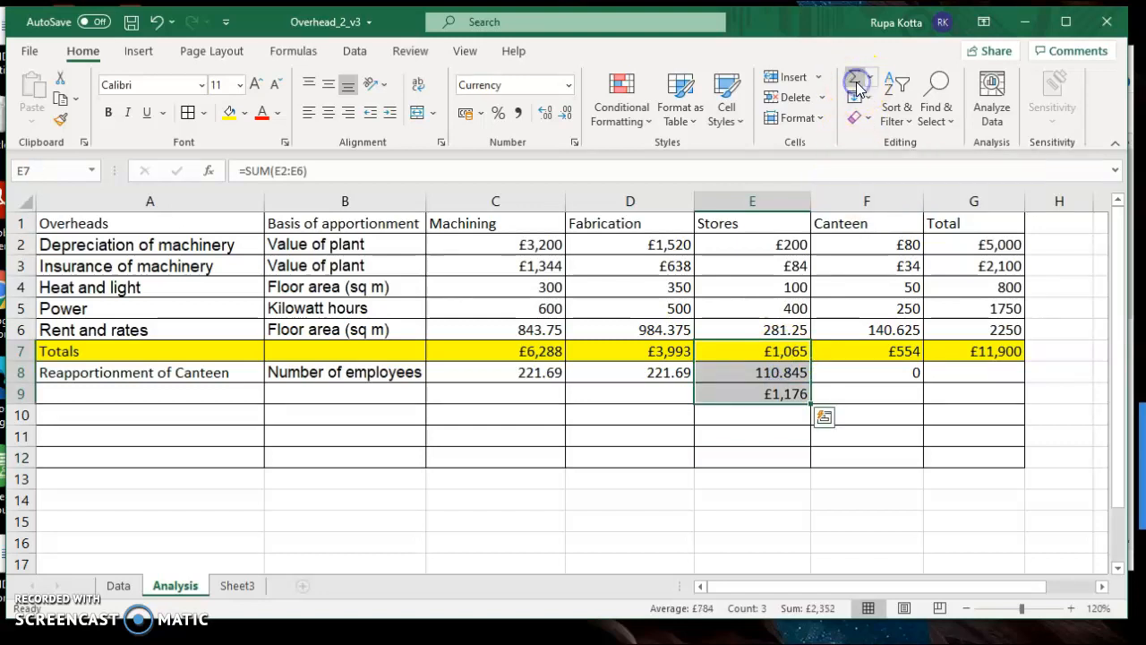
click(79, 400)
text(T)
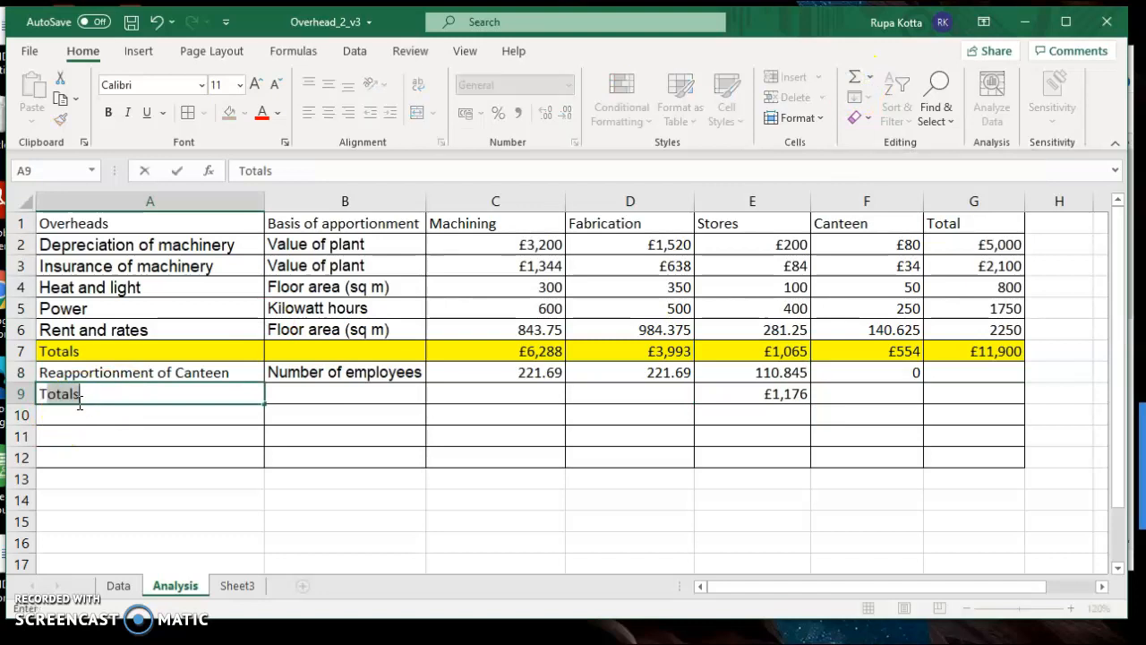
text(otal)
click(222, 437)
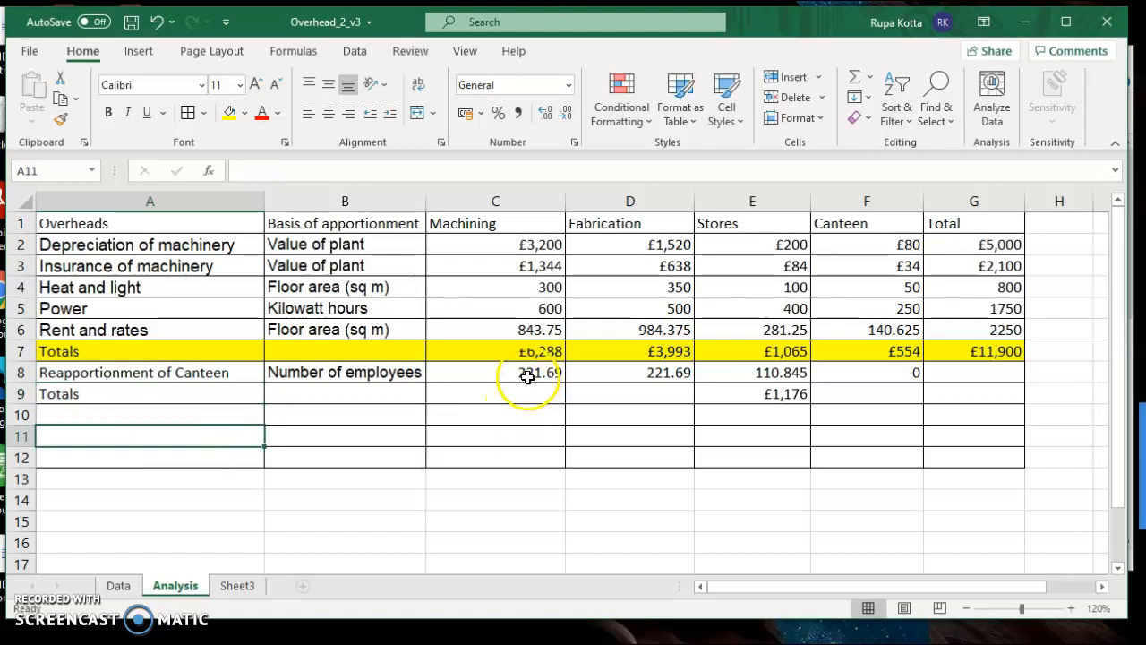
drag(537, 350, 534, 391)
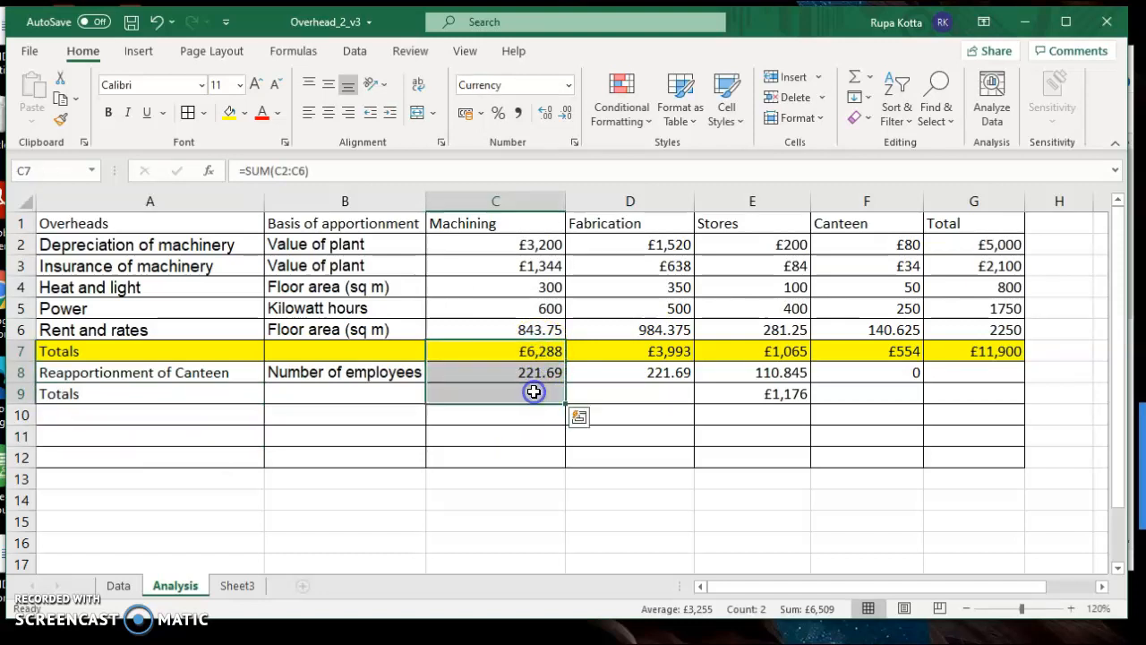
click(580, 419)
click(653, 417)
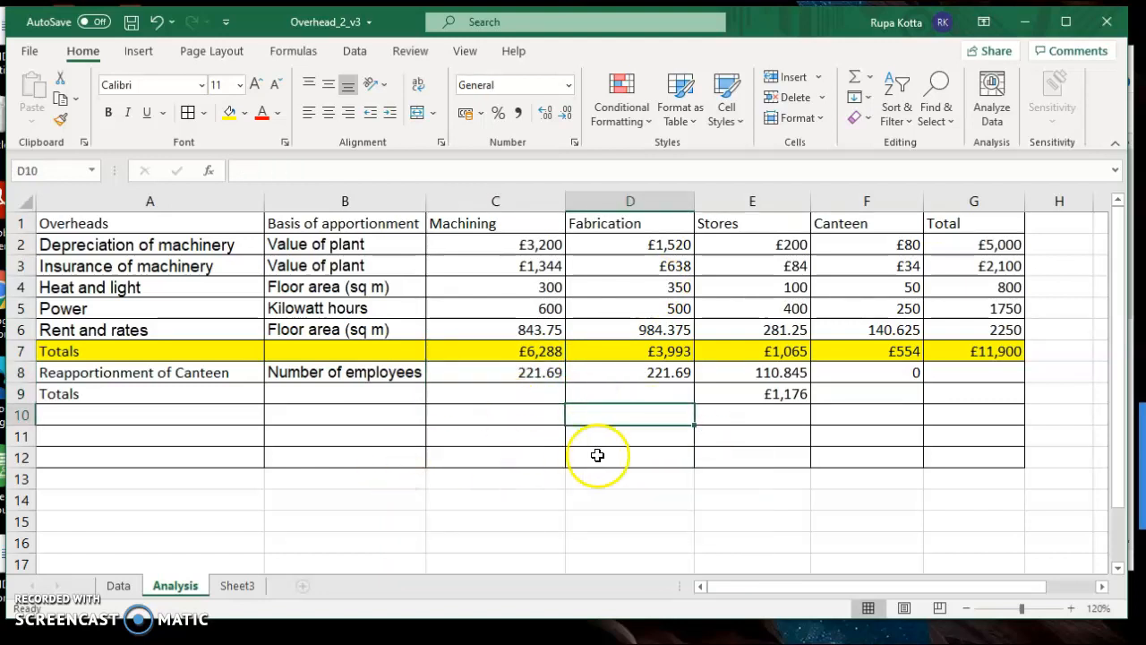
Label A10 "Reapportionment of Stores" and copy "Material requisitions" from the Data sheet into B10 as its basis of apportionment.
click(155, 421)
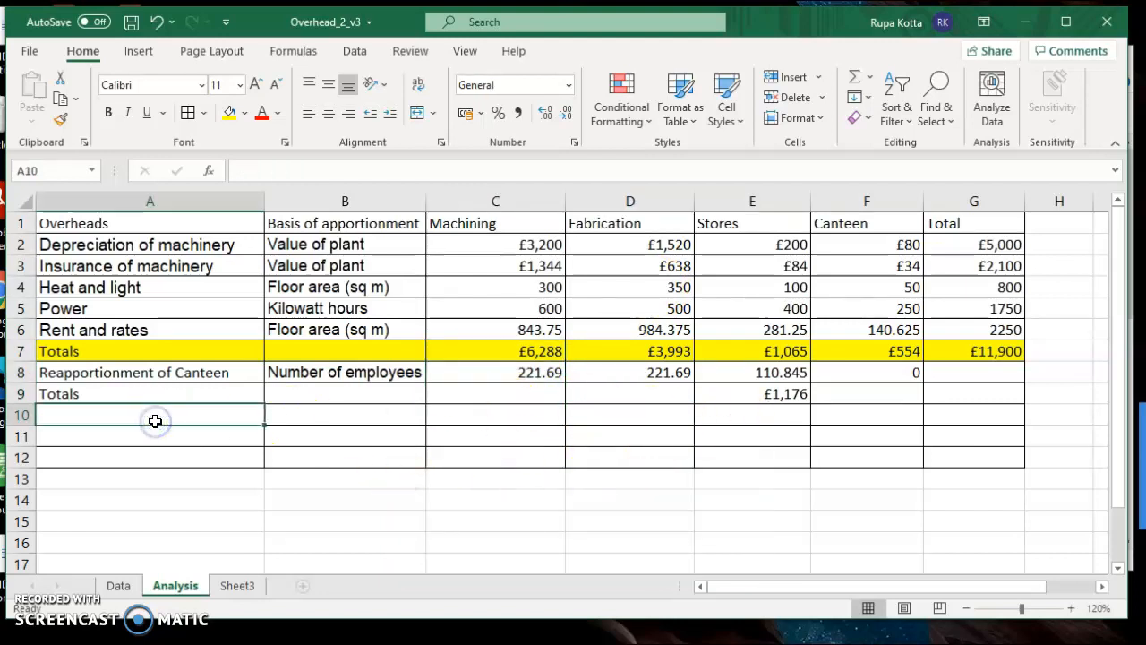
text(Reapportionment)
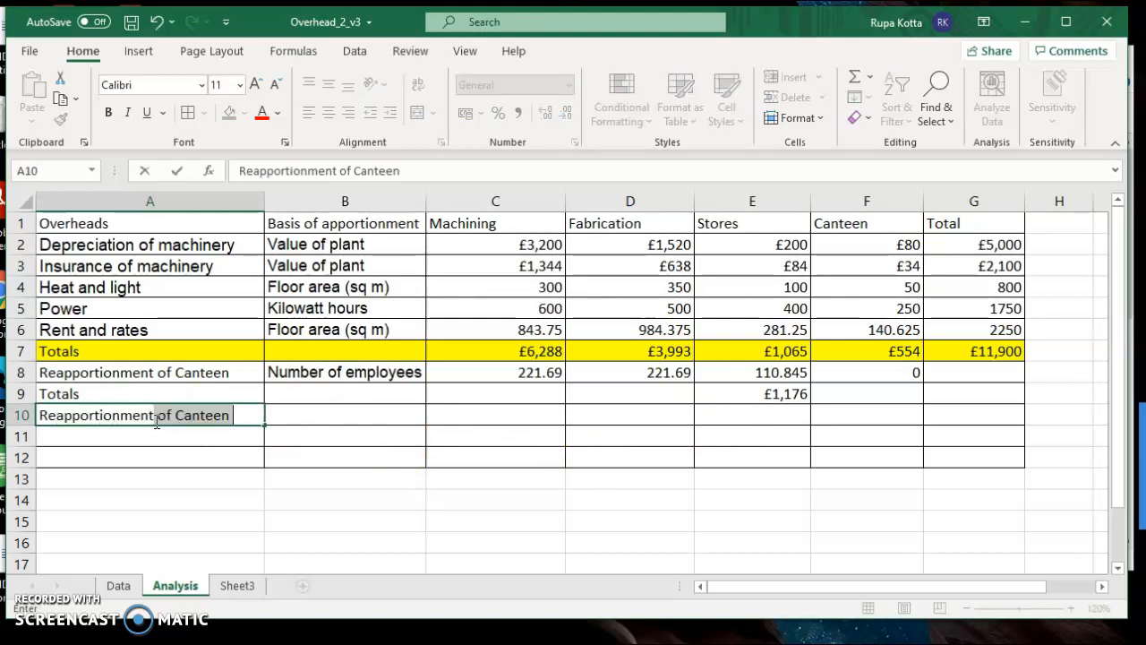
text( of Stores)
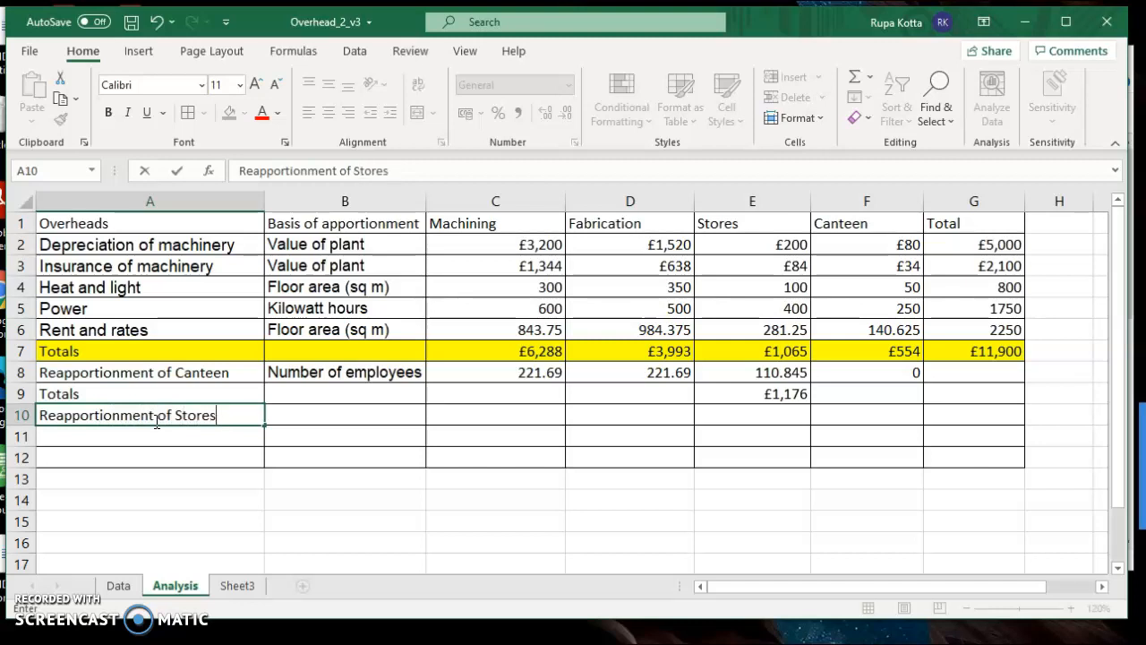
click(294, 421)
click(119, 587)
click(404, 327)
key(ctrl+c)
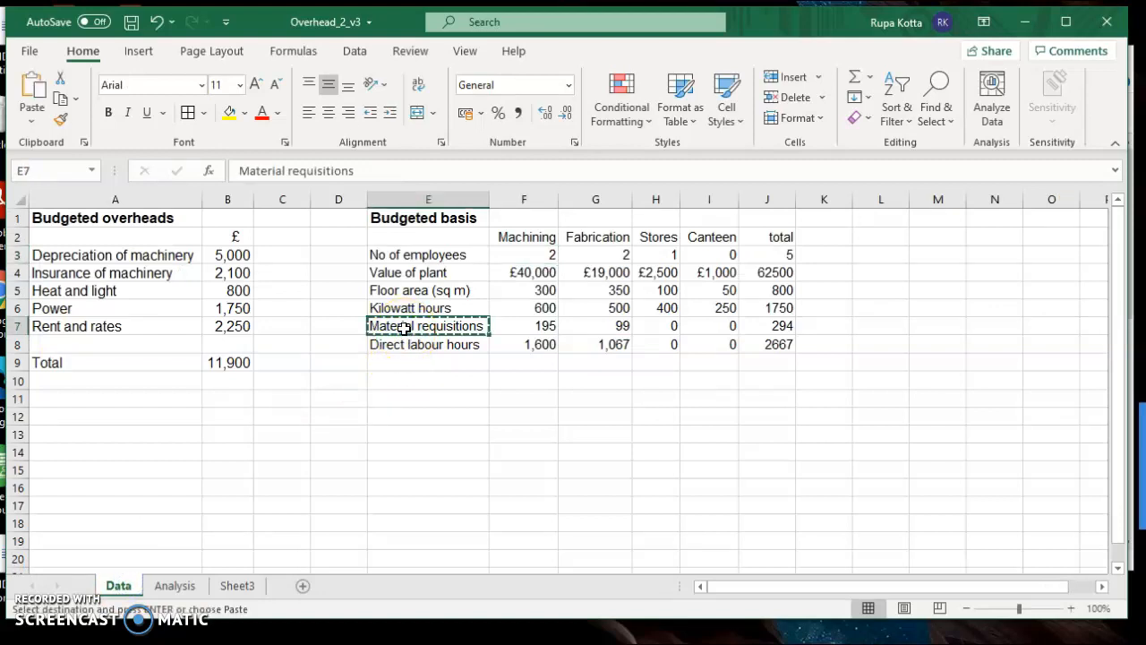
click(174, 587)
click(278, 416)
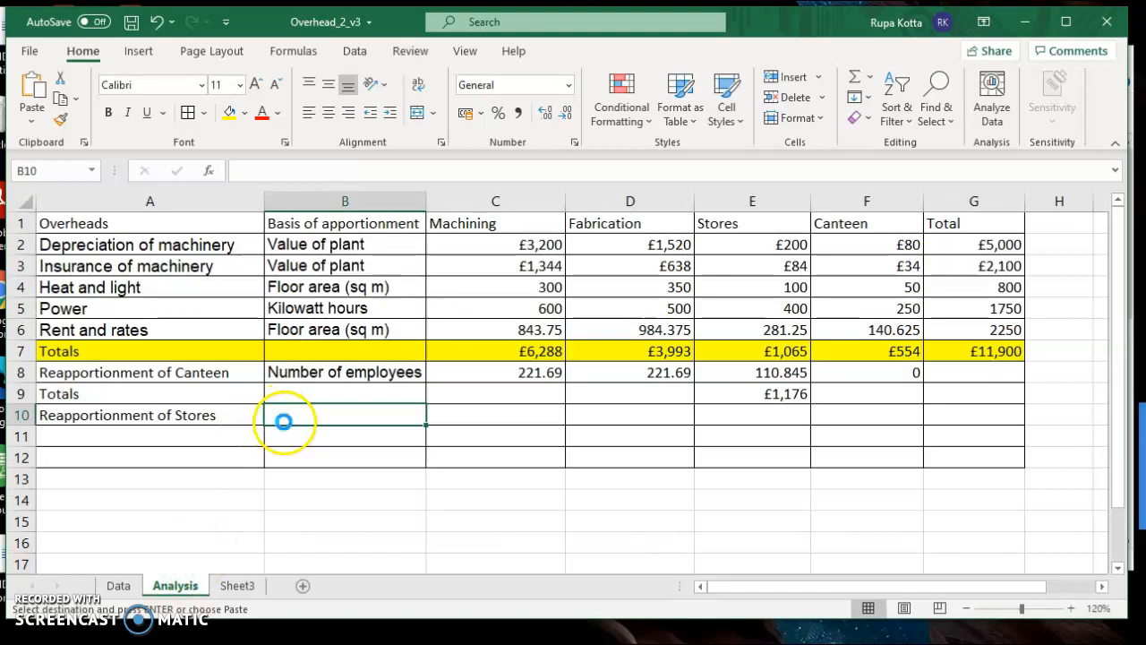
key(ctrl+v)
Start an IF function in C10 with the logical test Data!F7>0, based on Machining's material requisitions.
click(488, 413)
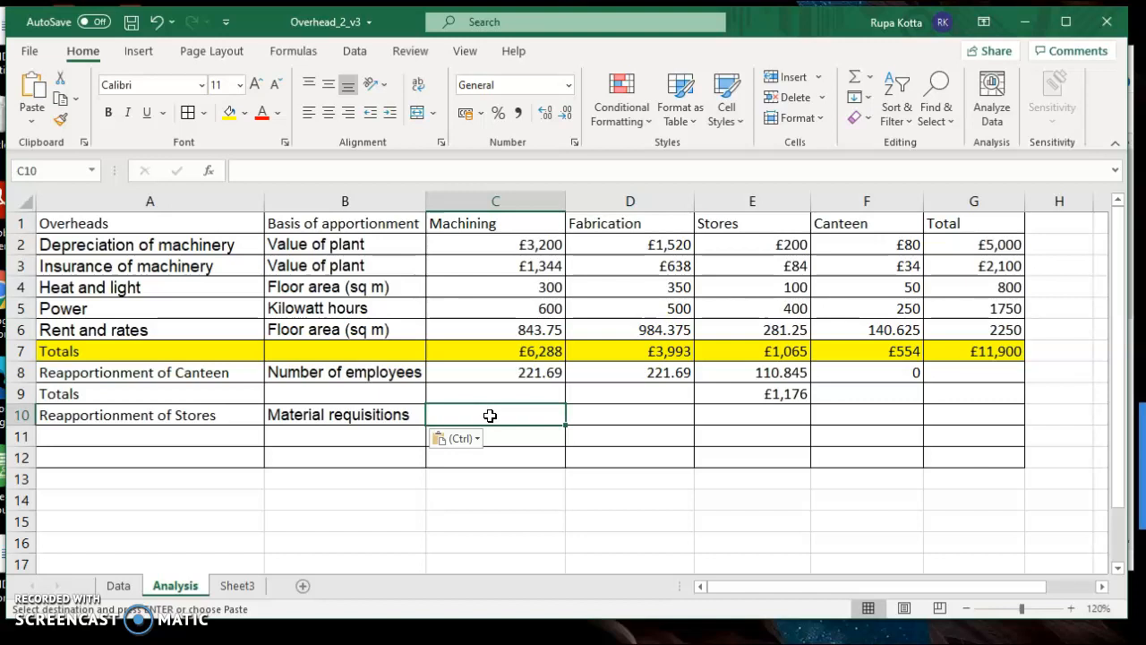
text(=)
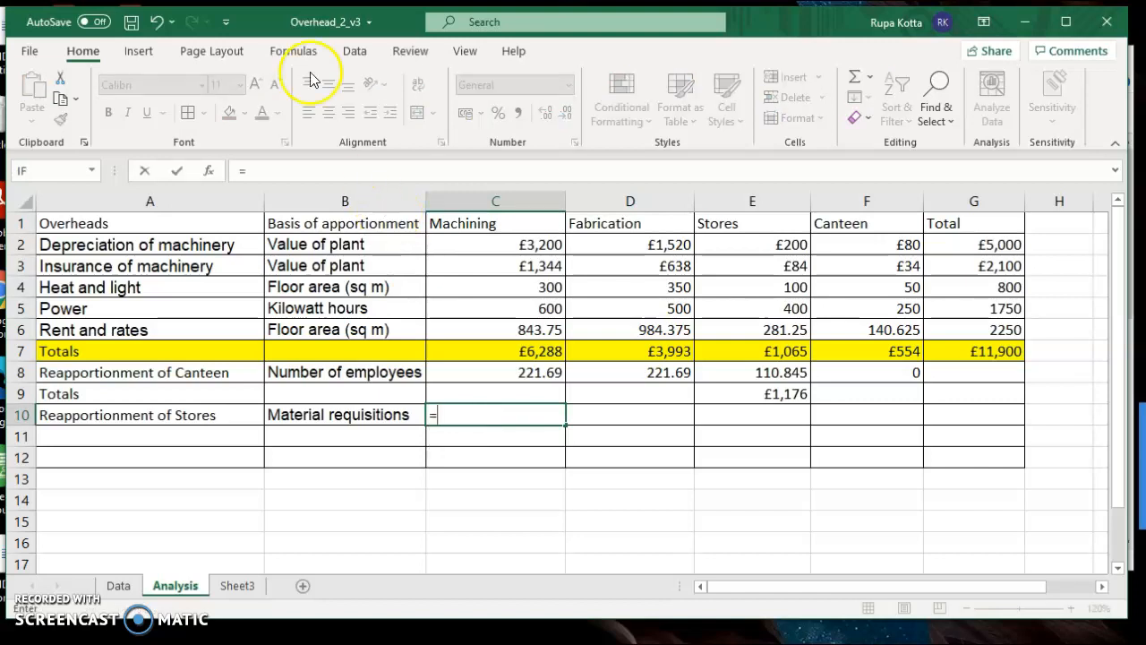
click(295, 60)
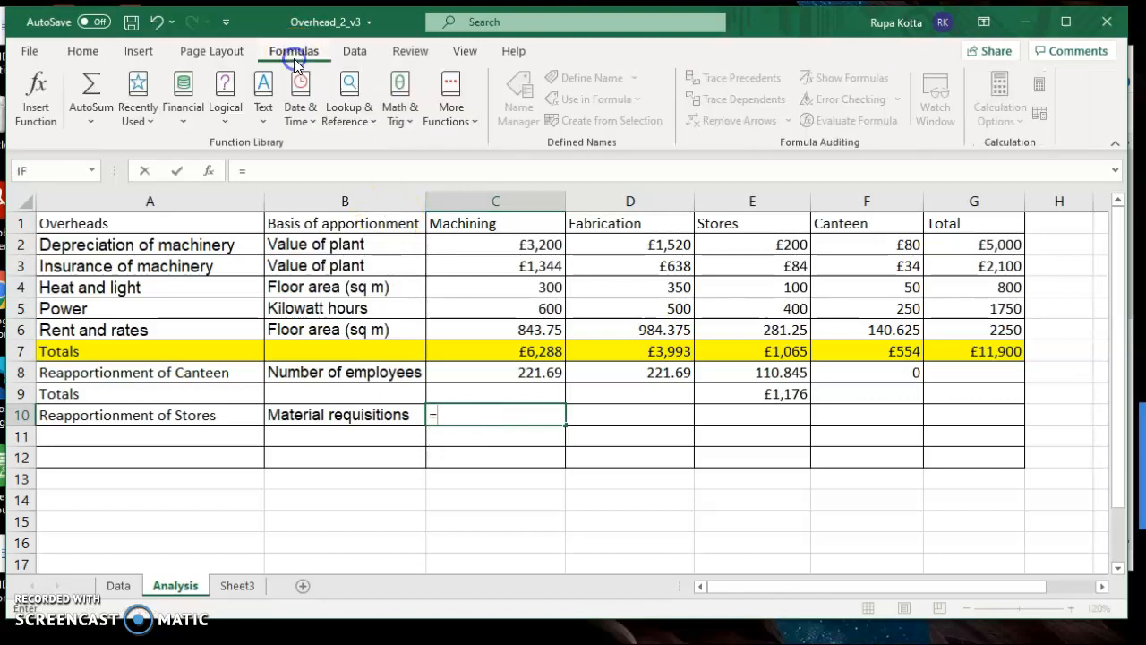
click(229, 123)
click(235, 192)
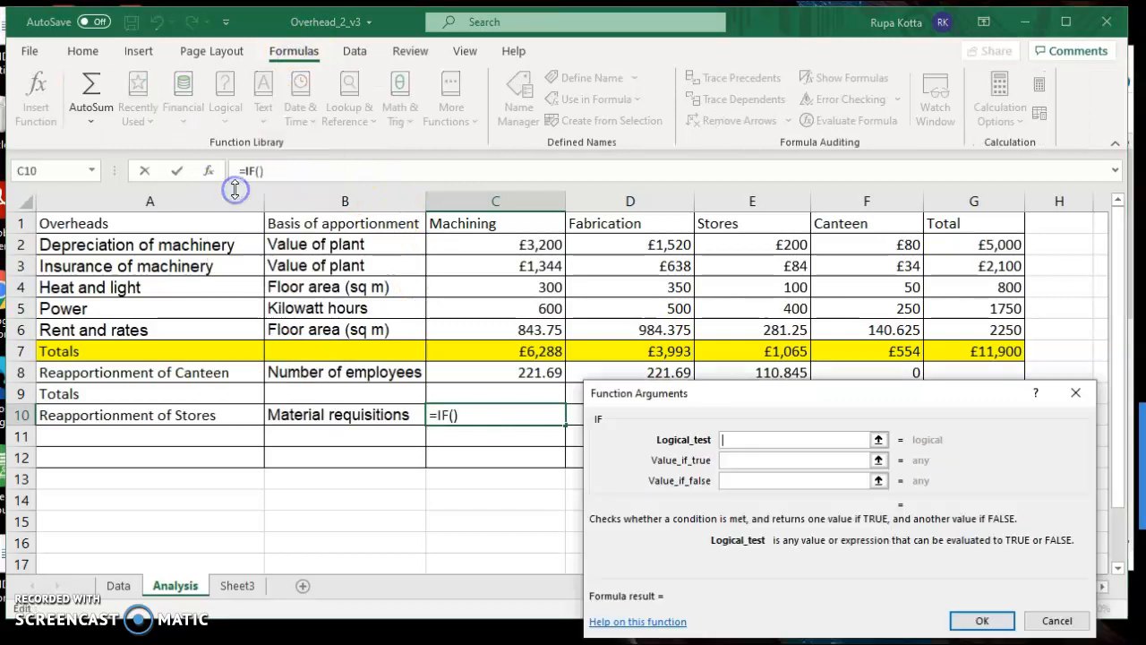
click(118, 585)
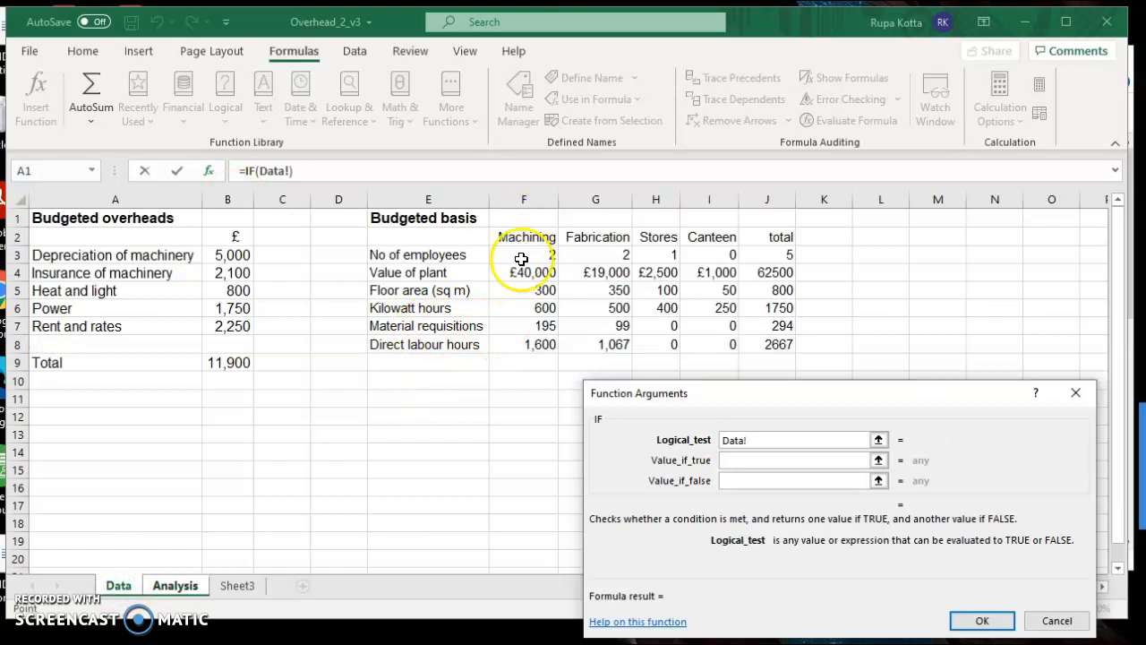
click(514, 324)
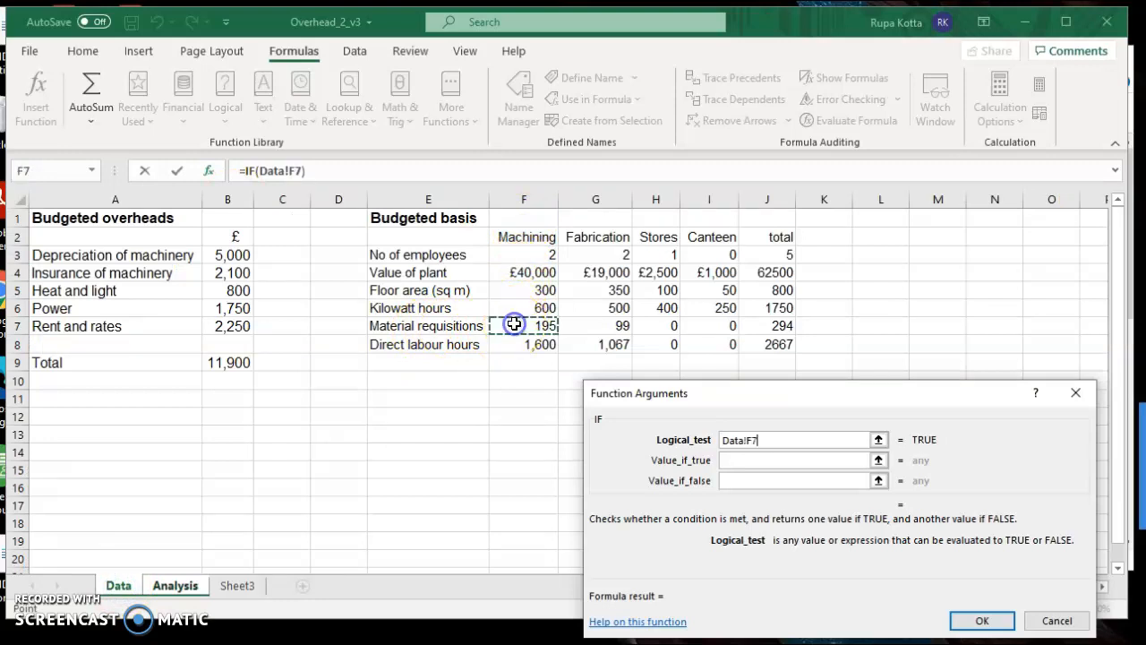
text(>0)
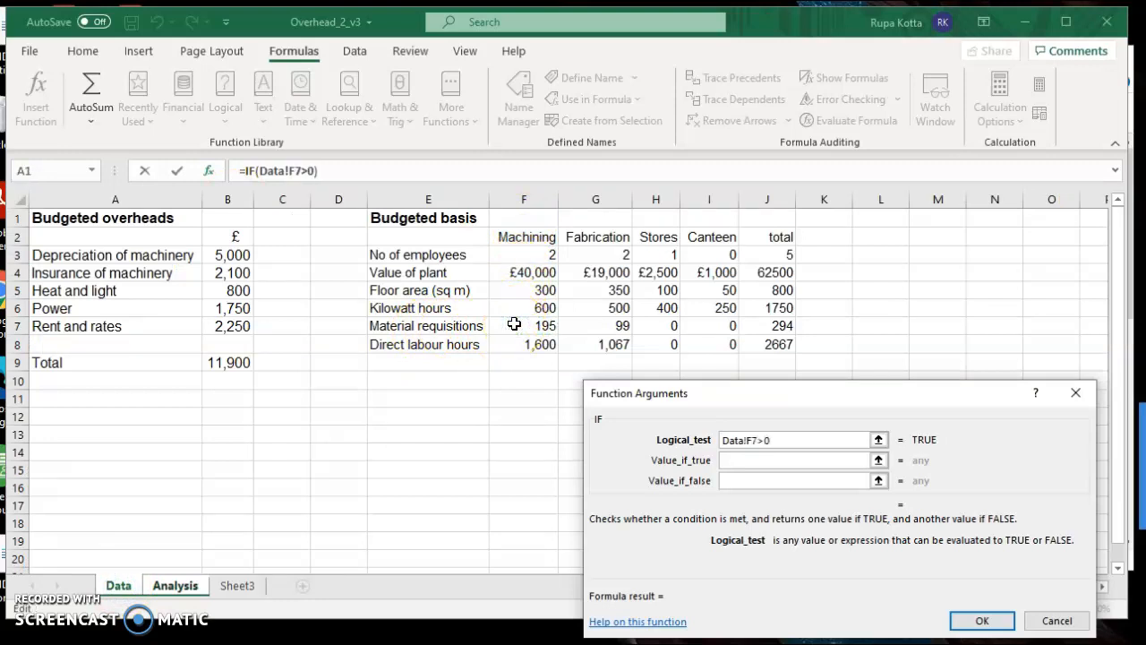
Set C10's value-if-true to Data!F7/Data!J7*Analysis!E9, Machining's share of material requisitions times the Stores total.
click(736, 460)
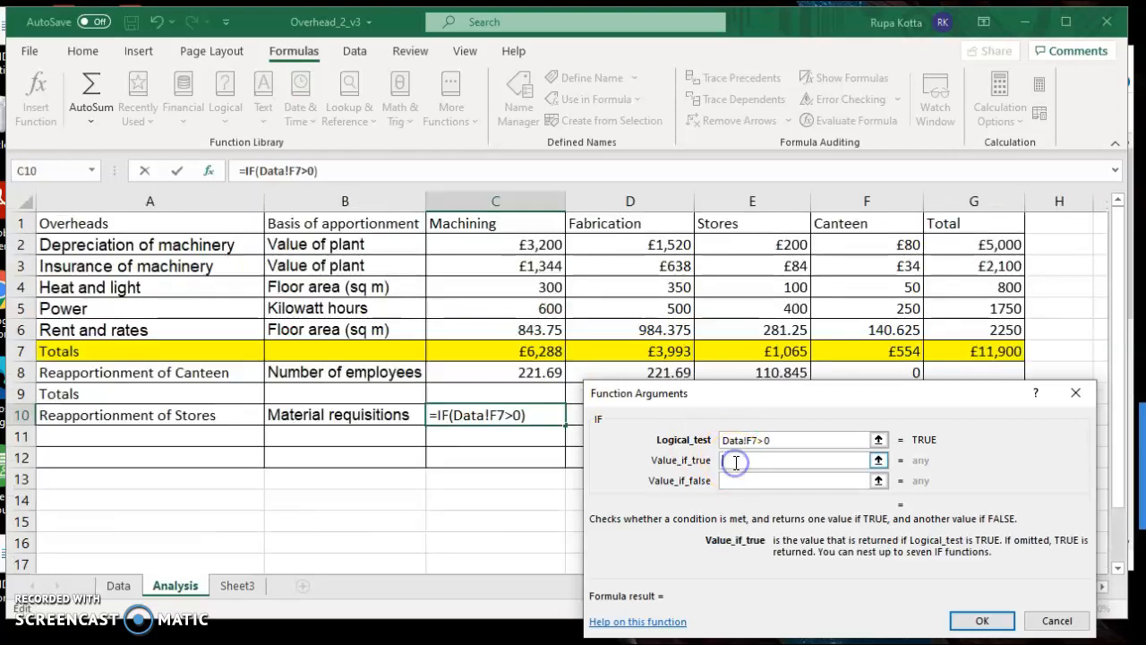
click(118, 584)
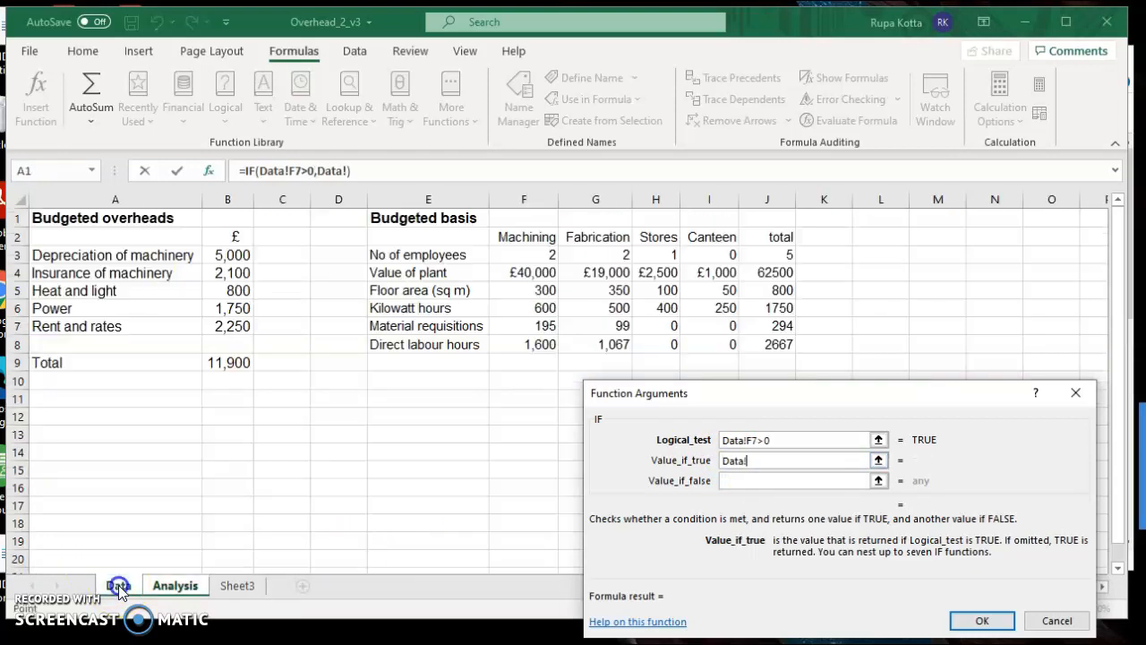
click(524, 326)
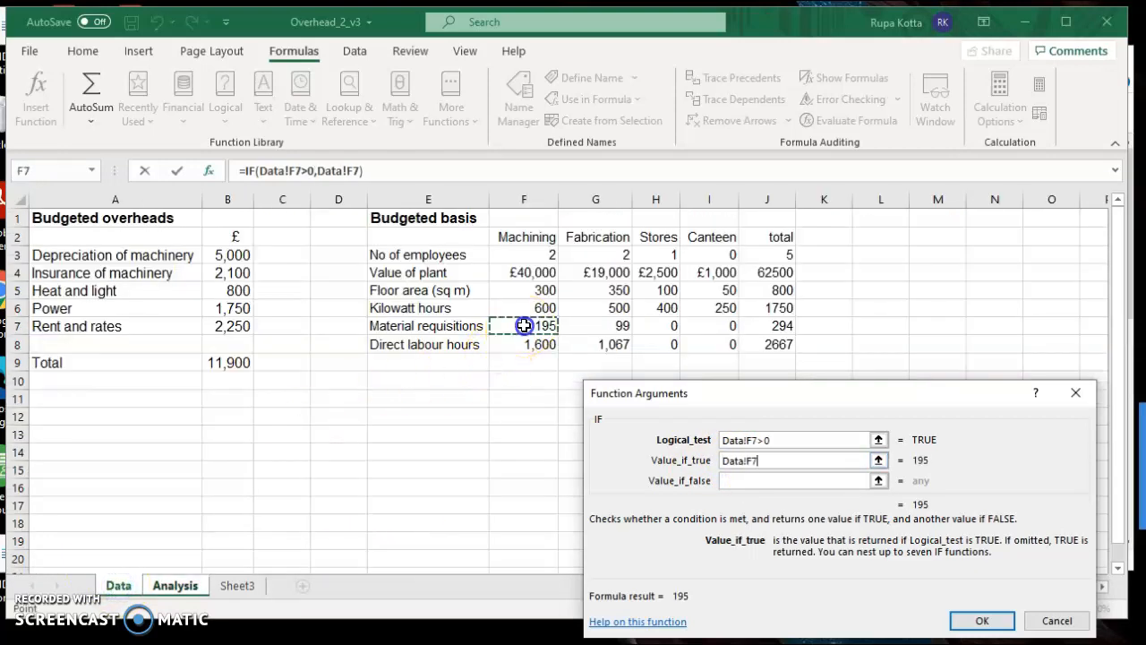
text(/)
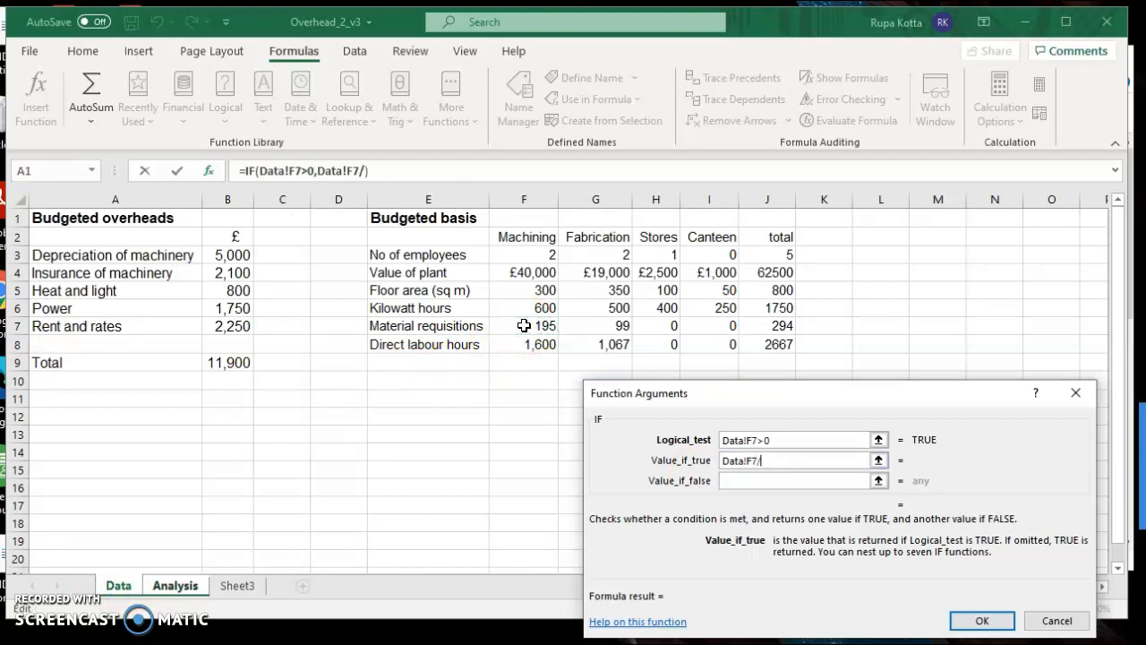
click(779, 328)
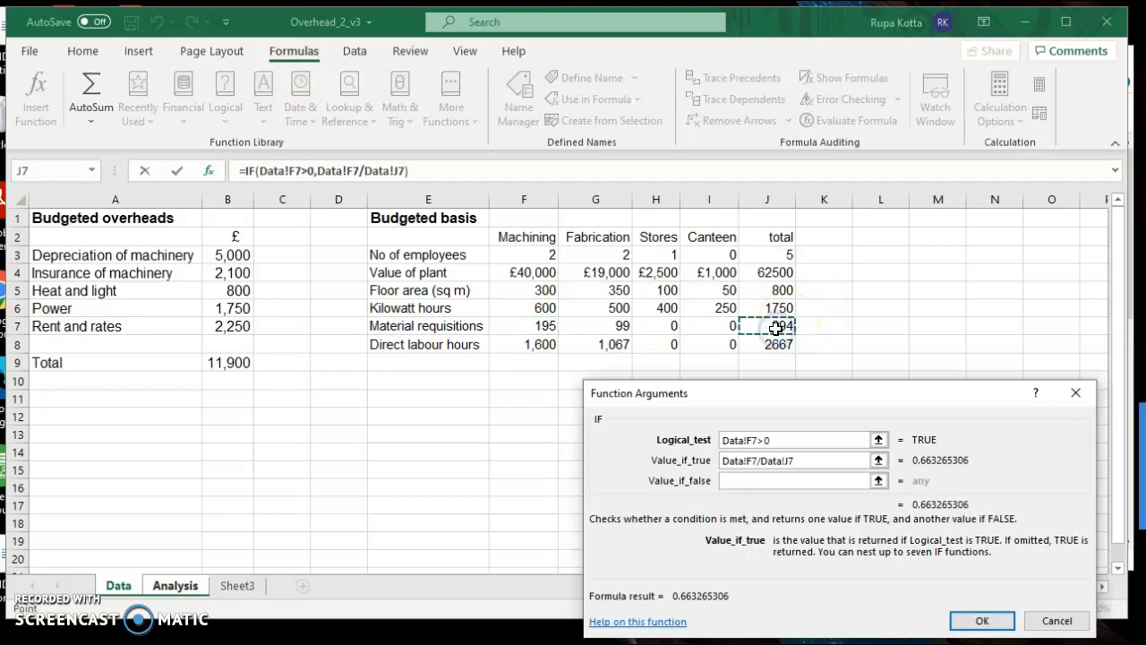
text(*)
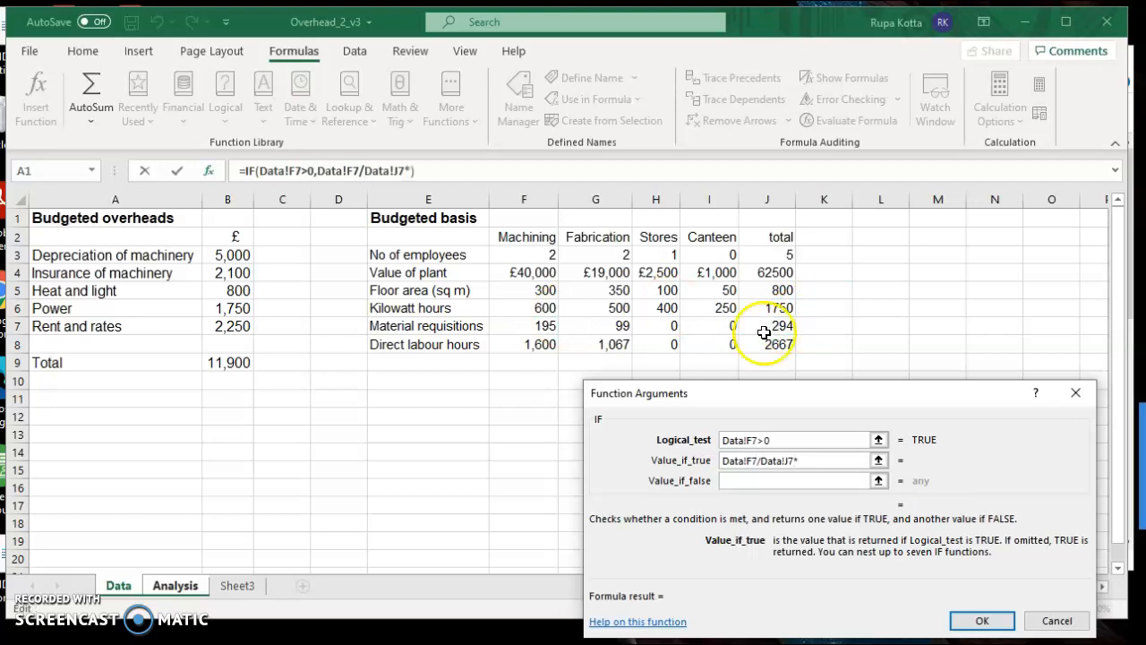
click(179, 586)
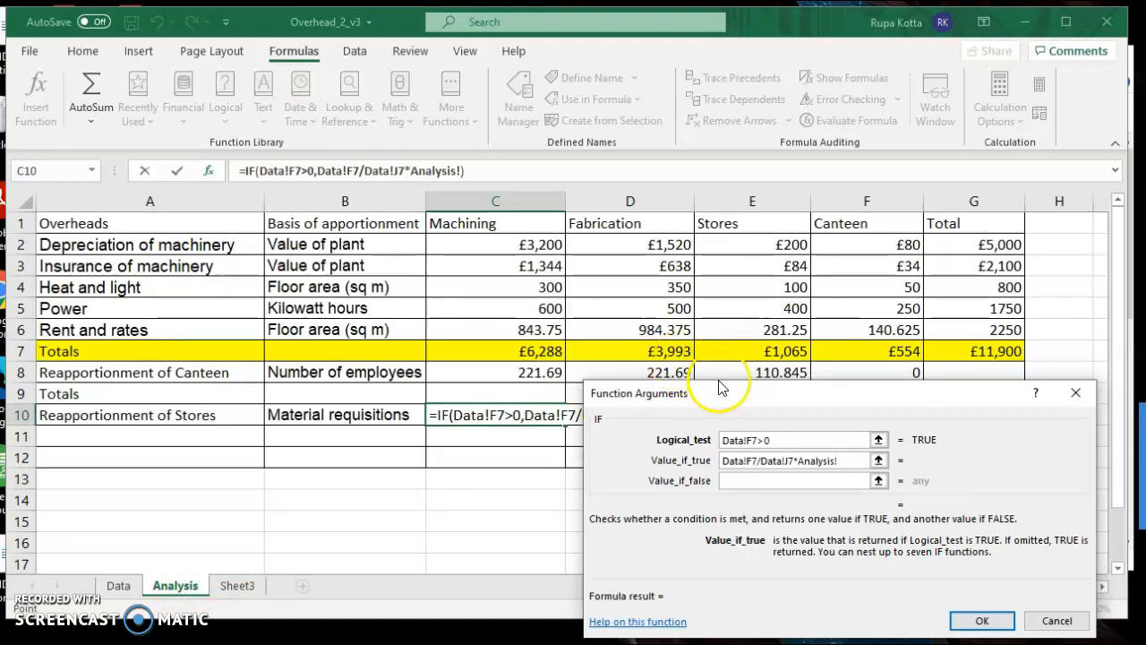
drag(748, 394, 721, 435)
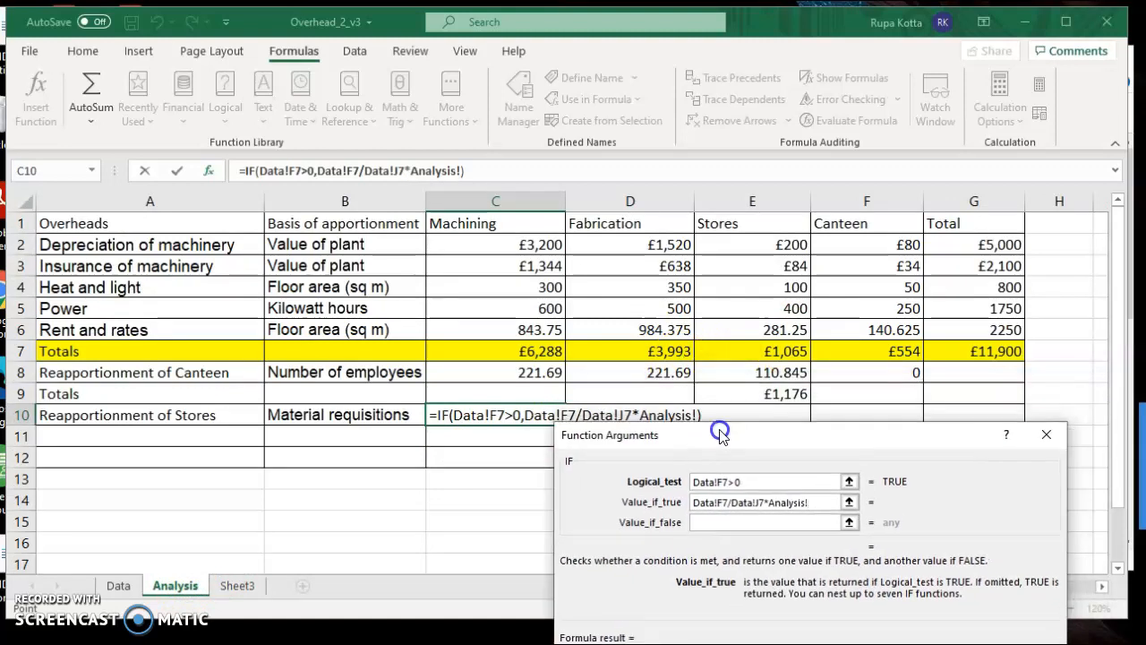
click(759, 395)
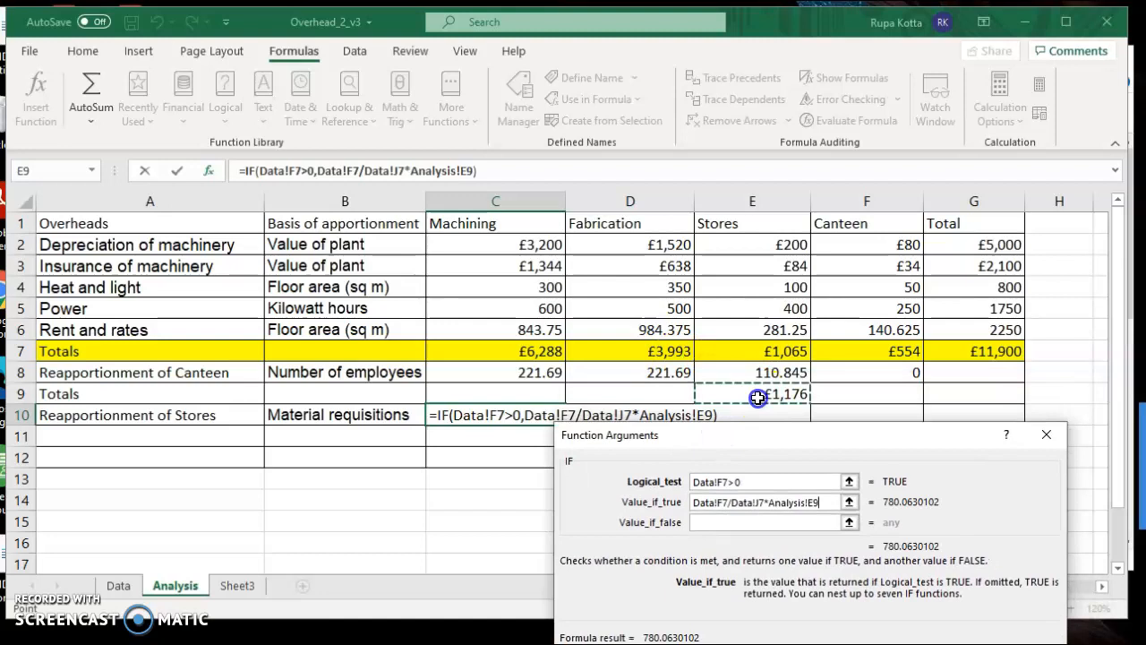
Make the Stores total and requisitions total references absolute in the value-if-true, as Analysis!$E$9 and Data!$J$7.
click(808, 499)
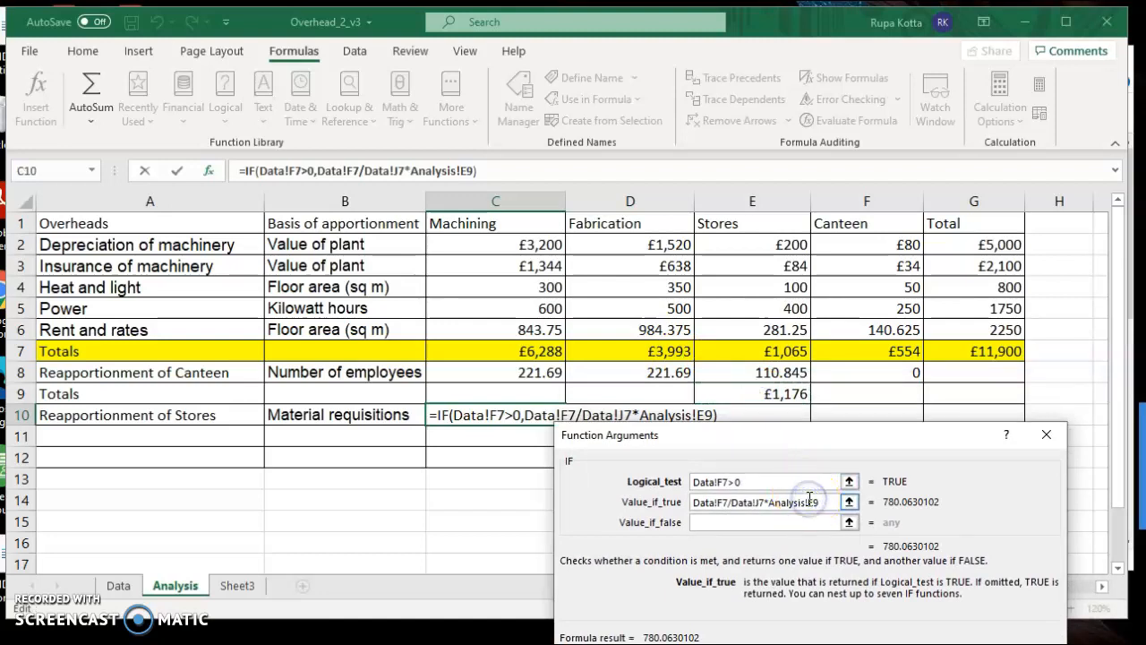
text($E)
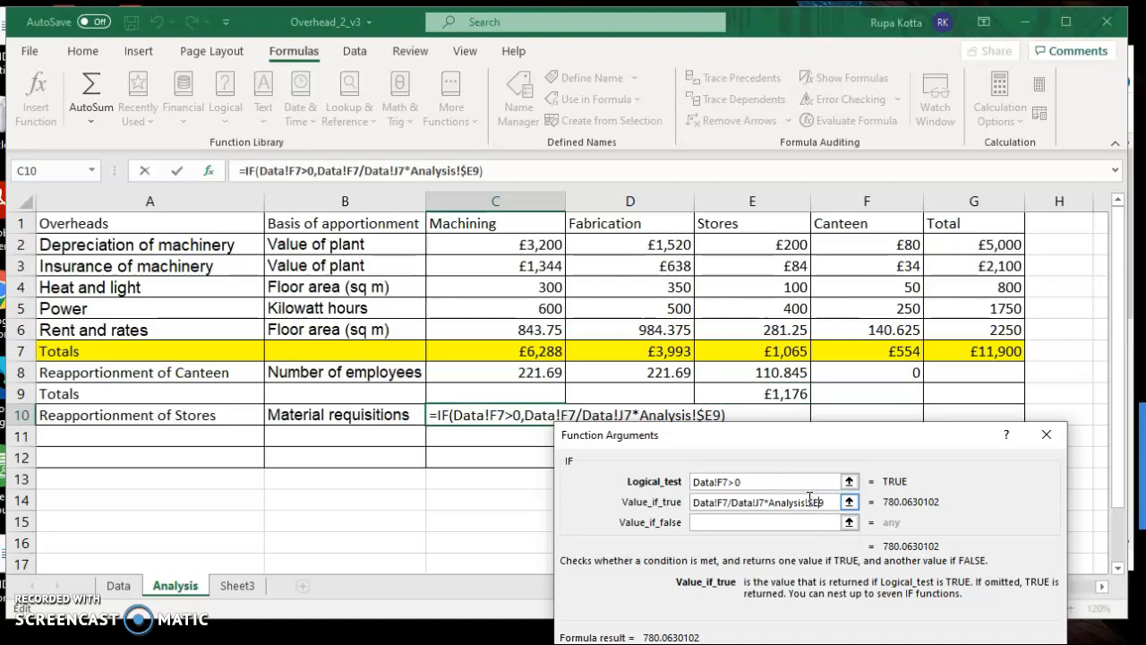
text($)
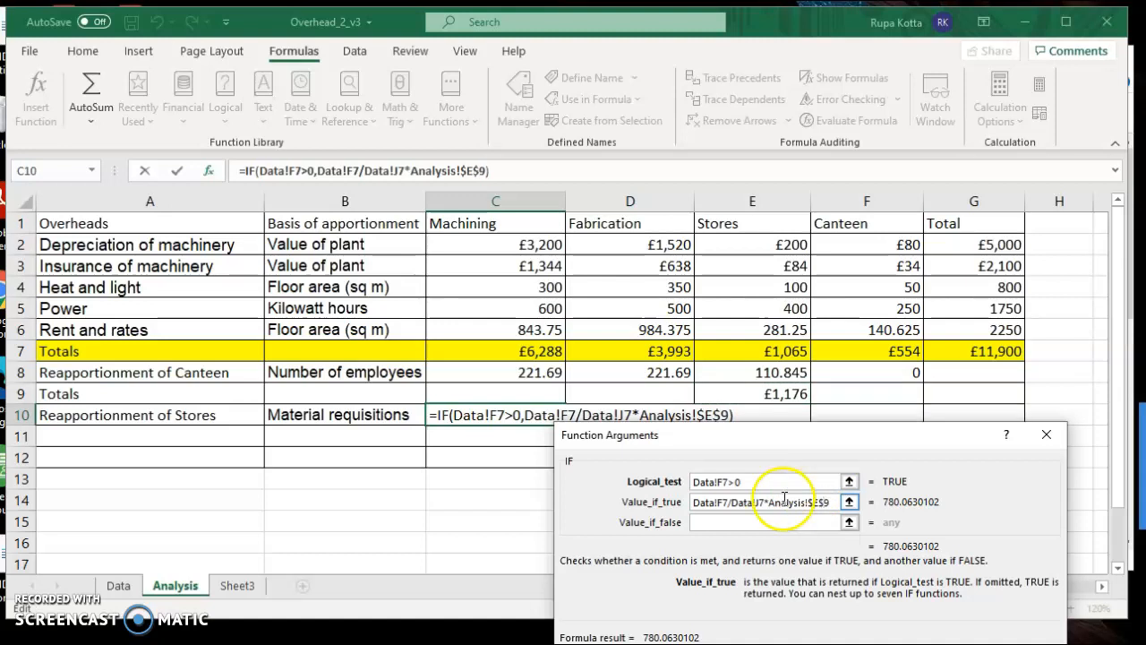
click(766, 521)
text($)
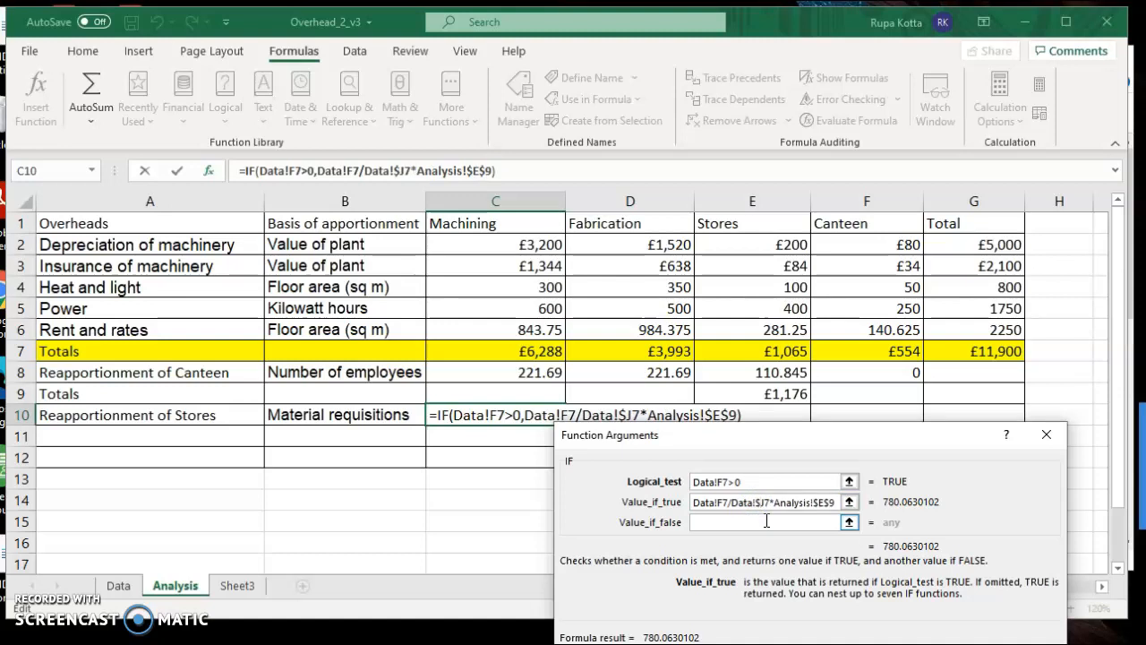
text($)
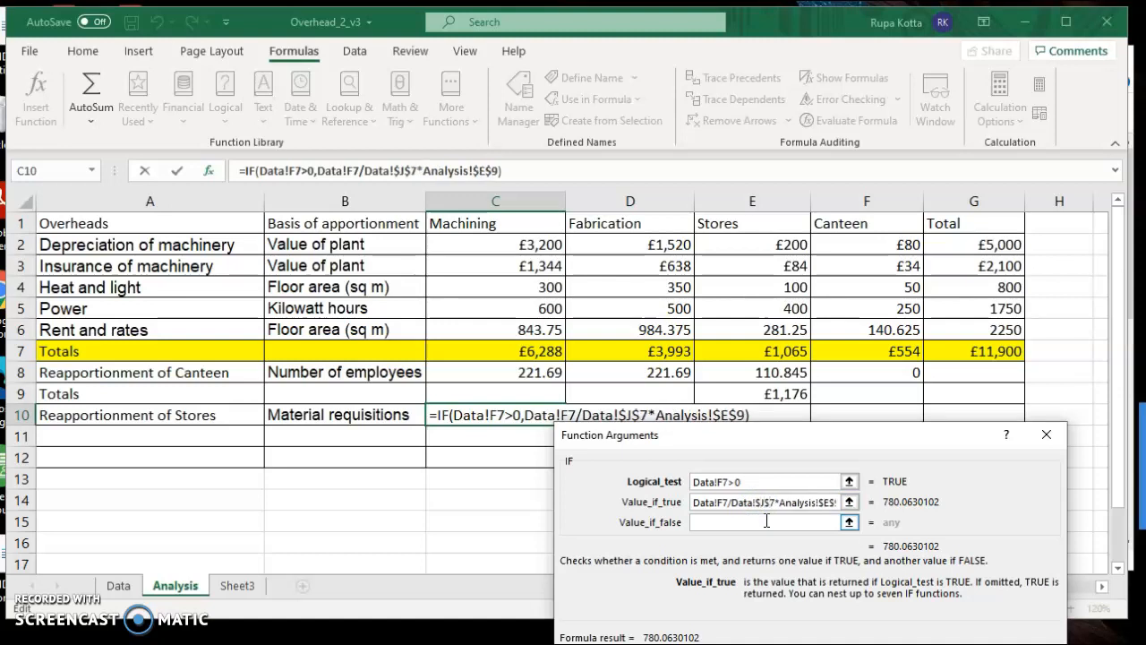
Set the value-if-false to 0 and copy the finished IF formula from C10 across to Canteen in F10.
click(751, 523)
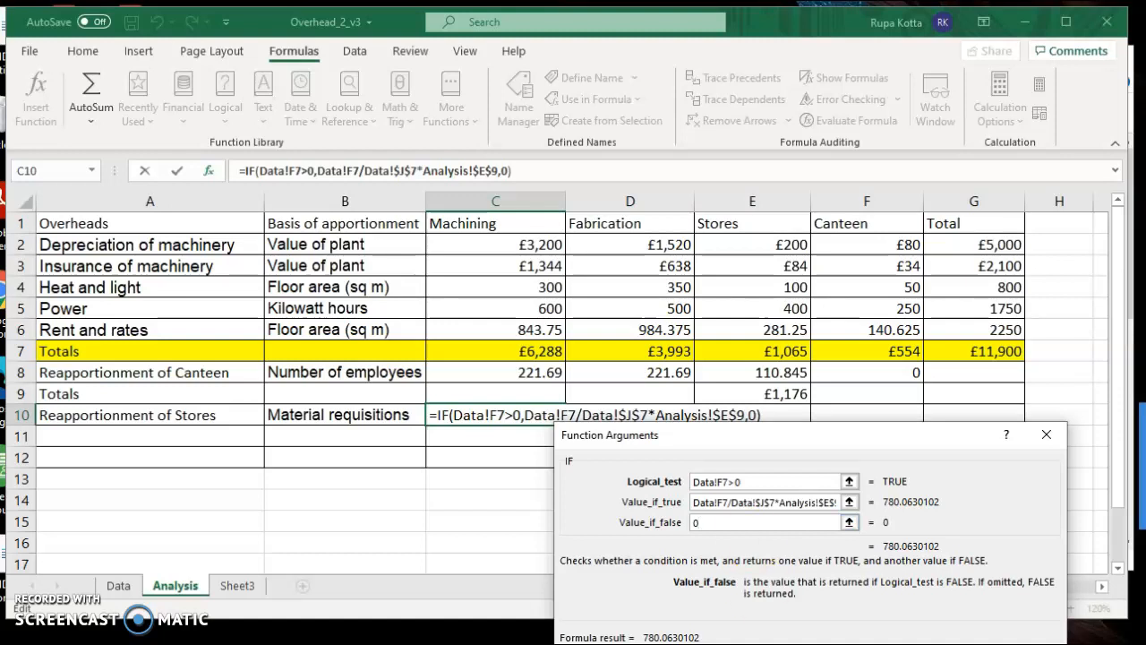
key(Return)
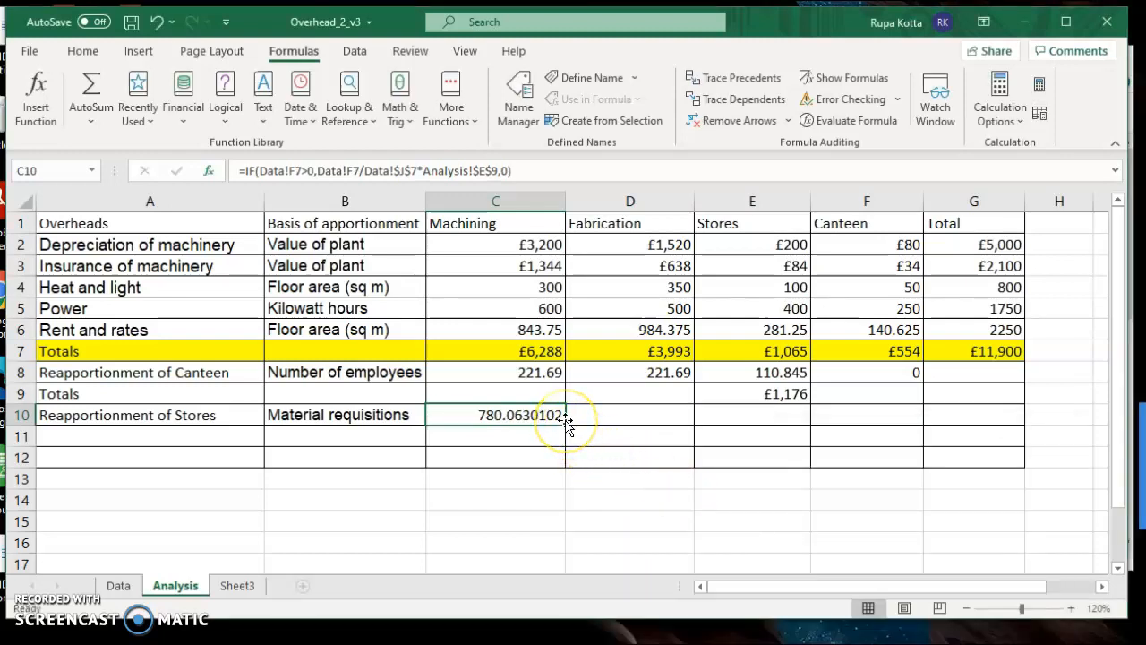
drag(565, 425, 868, 418)
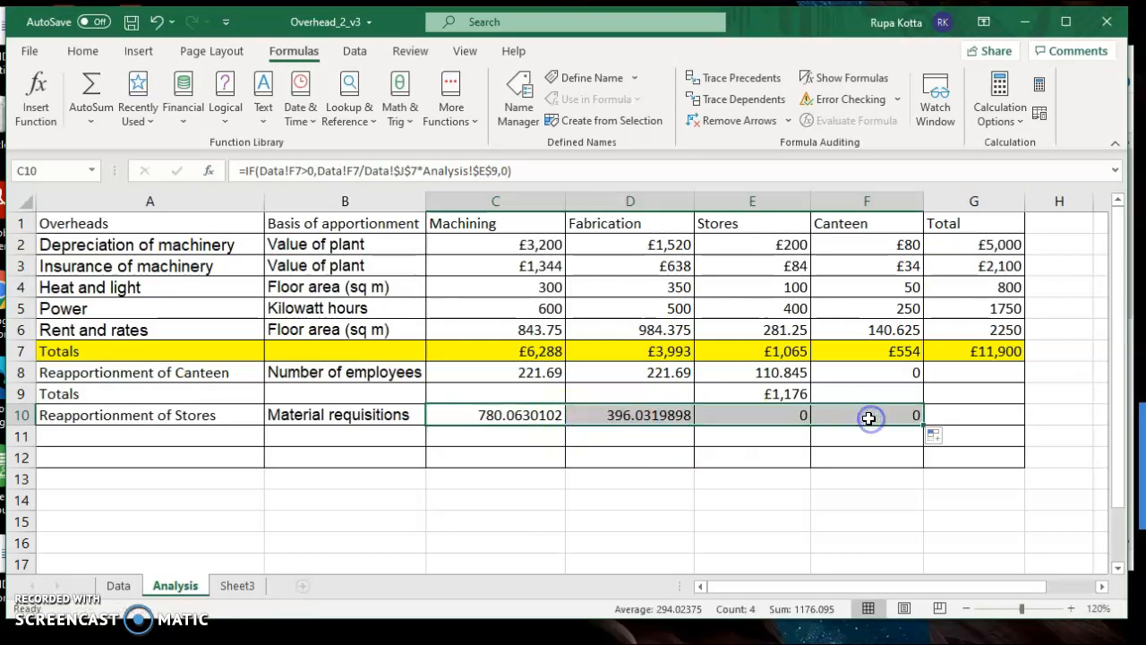
click(794, 439)
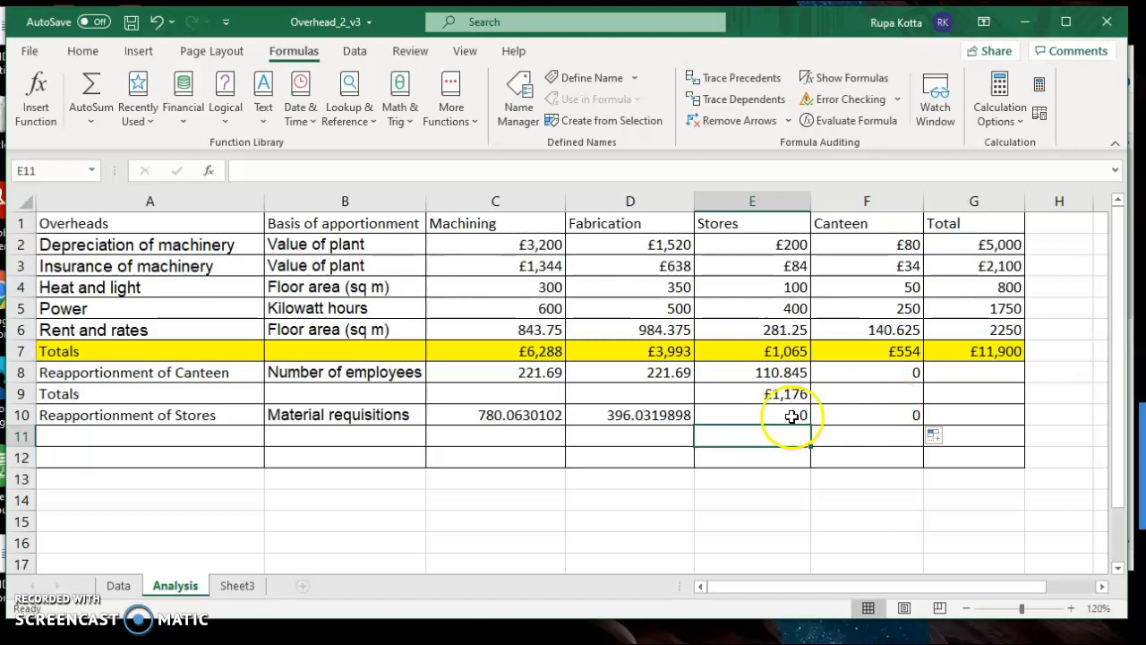
Sum the reapportioned Machining and Fabrication amounts in rows 8 to 11 into C12 and D12 with AutoSum.
drag(814, 487, 530, 450)
double_click(541, 383)
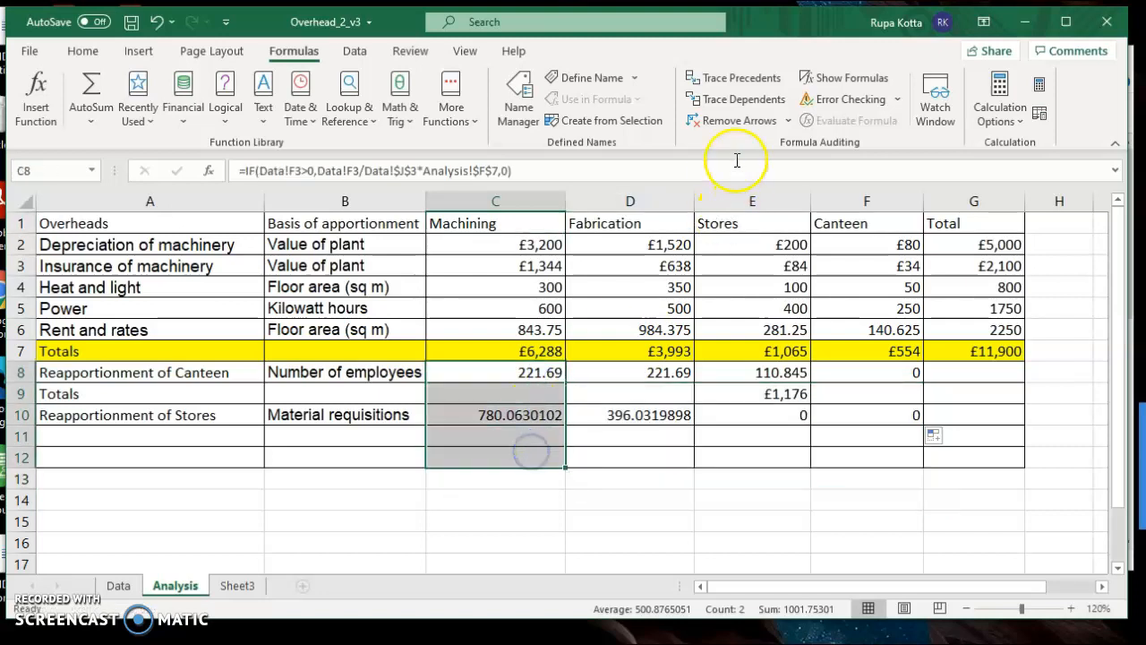
click(91, 90)
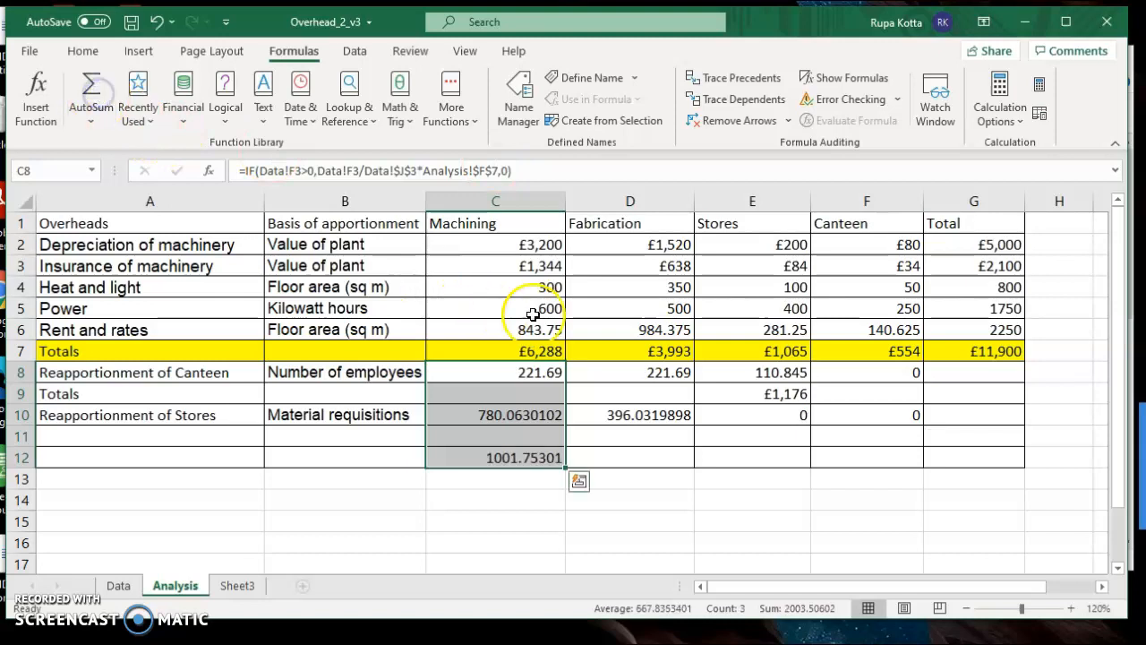
drag(619, 370, 620, 450)
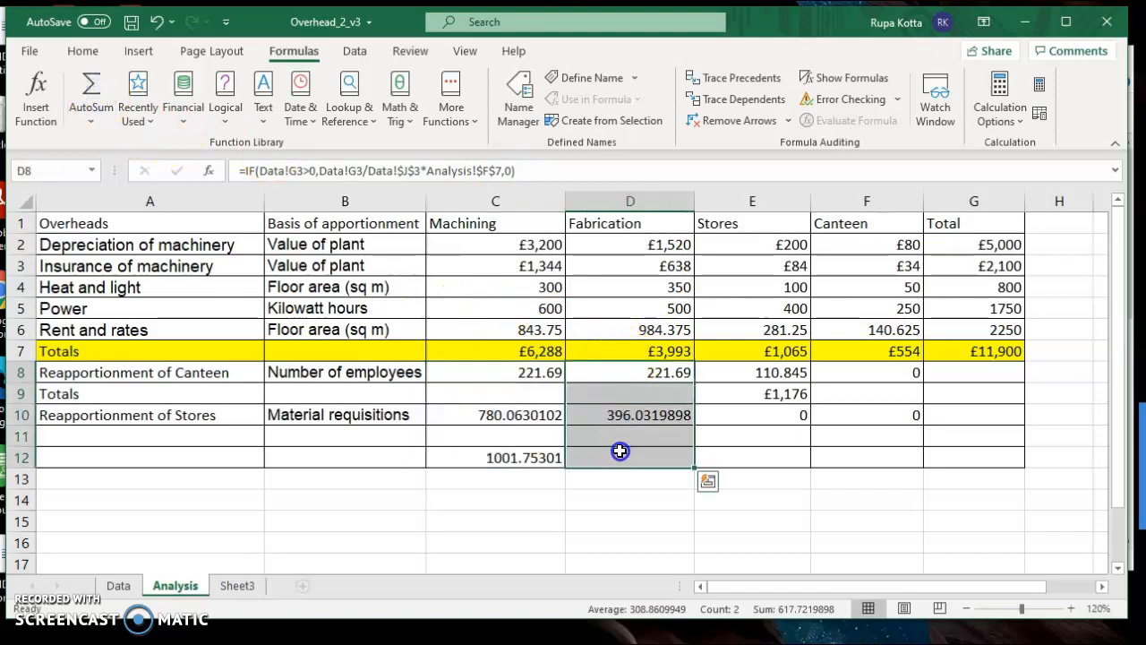
click(93, 89)
click(811, 523)
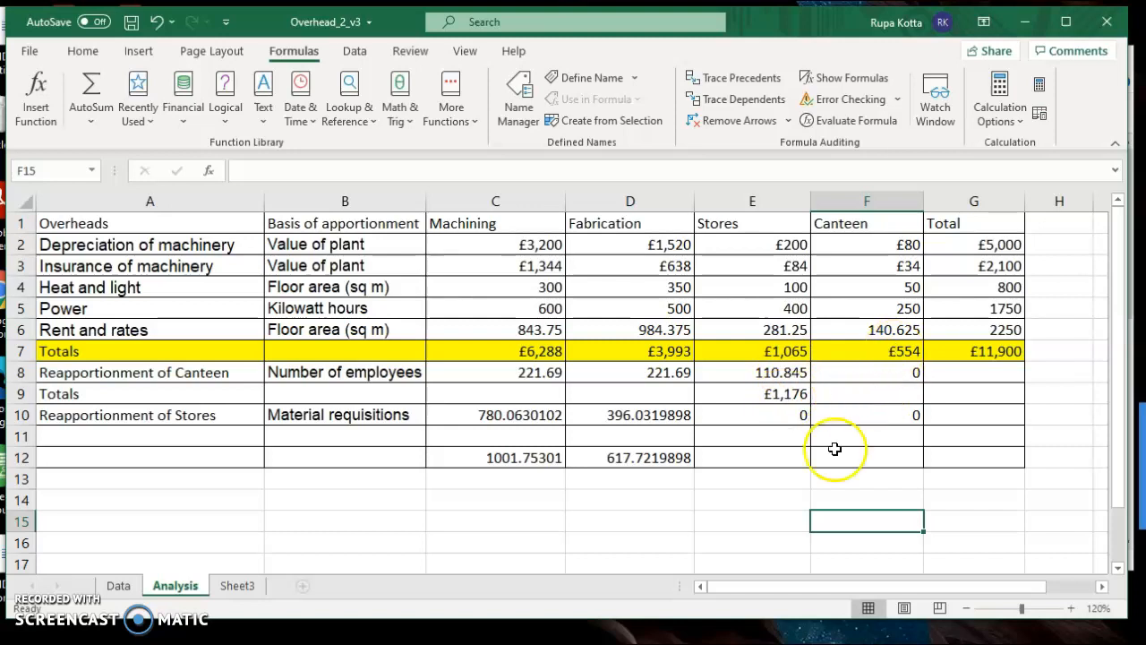
click(793, 461)
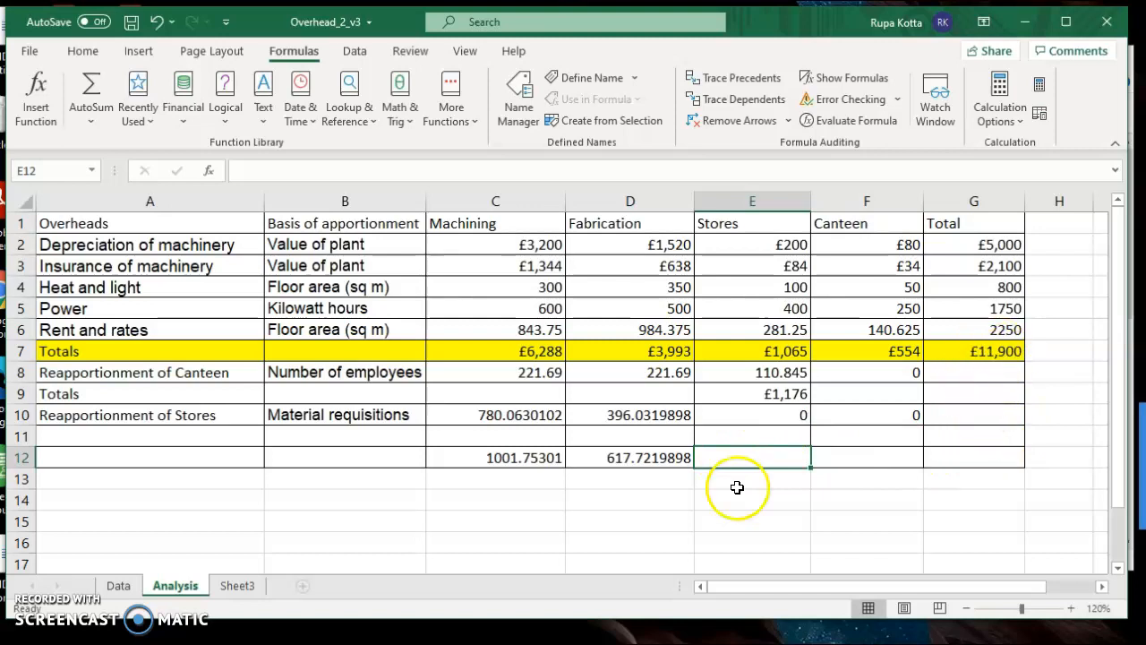
Check the rounding instruction on Sheet3, and wrap the IF formula in Analysis C10 in ROUND with 0 digits.
click(238, 585)
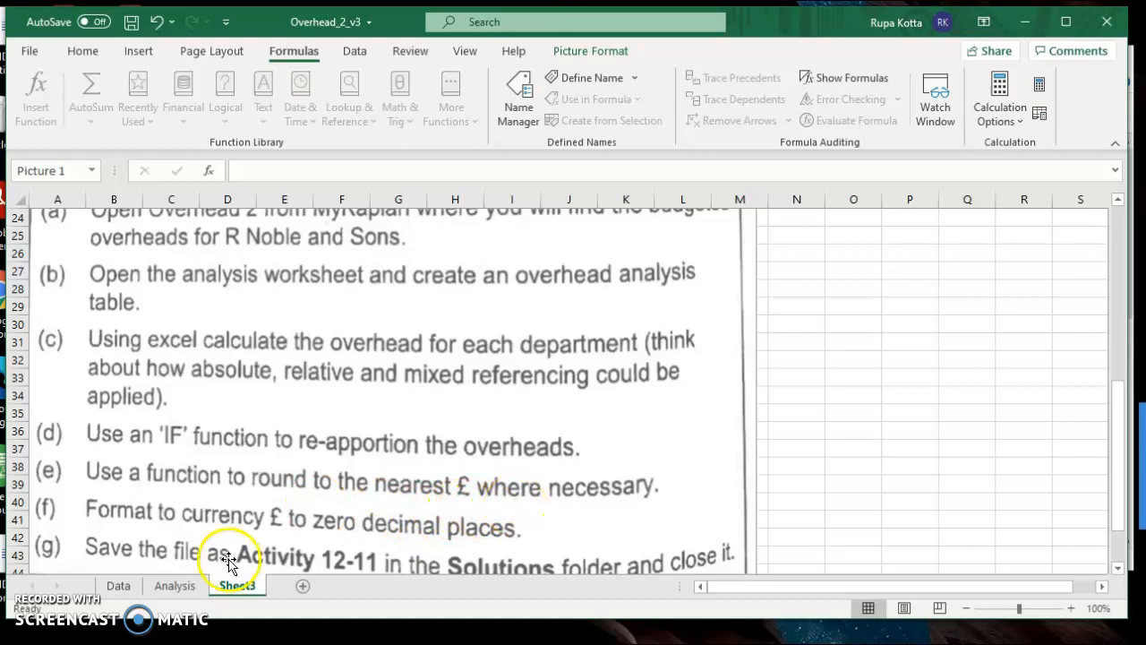
click(179, 586)
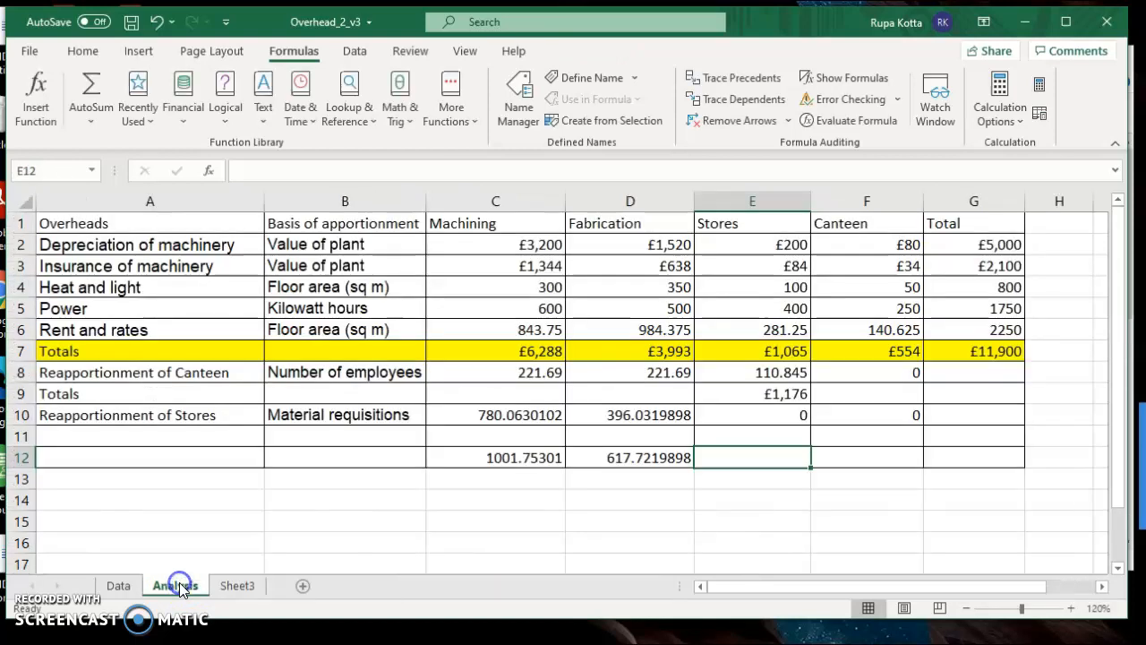
click(472, 415)
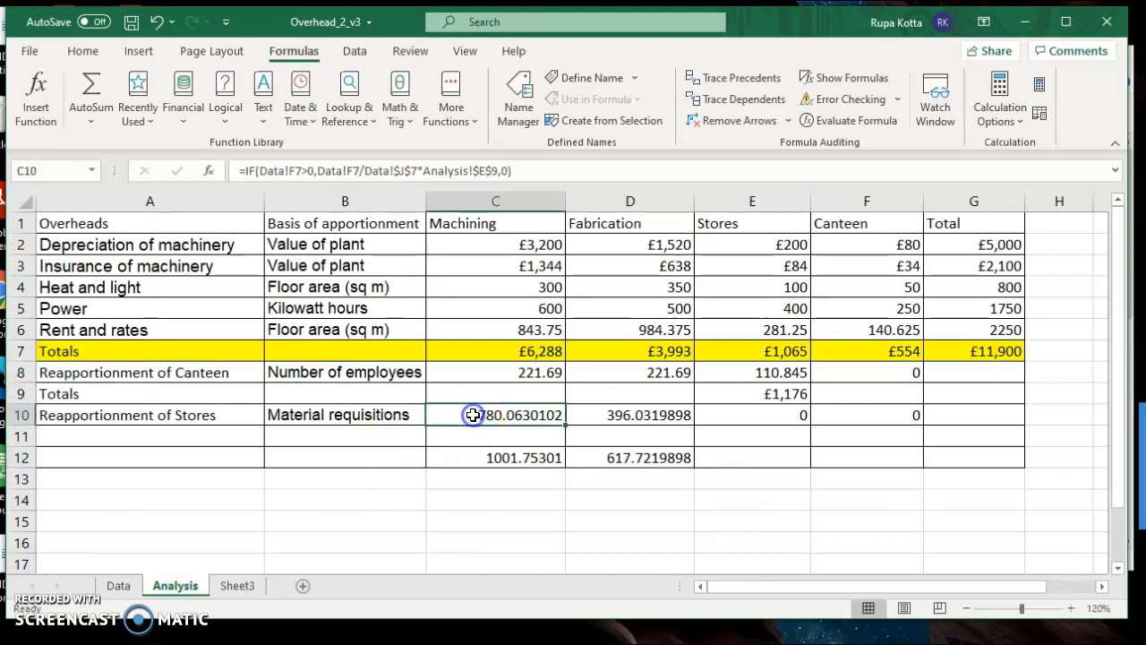
click(247, 175)
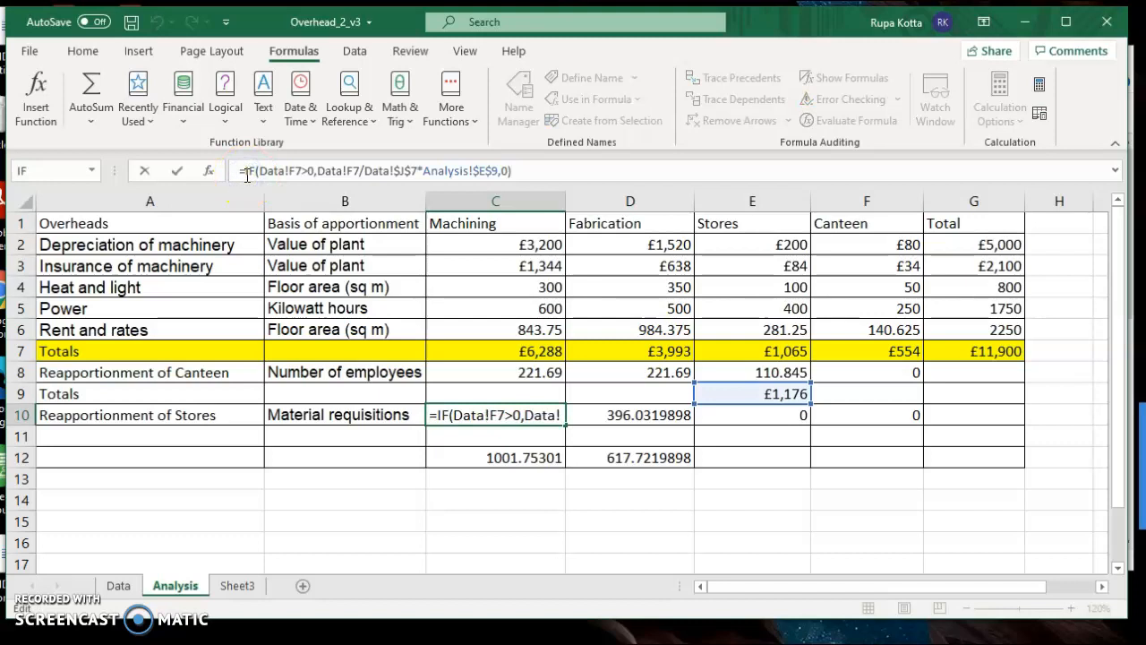
text(ROUND)
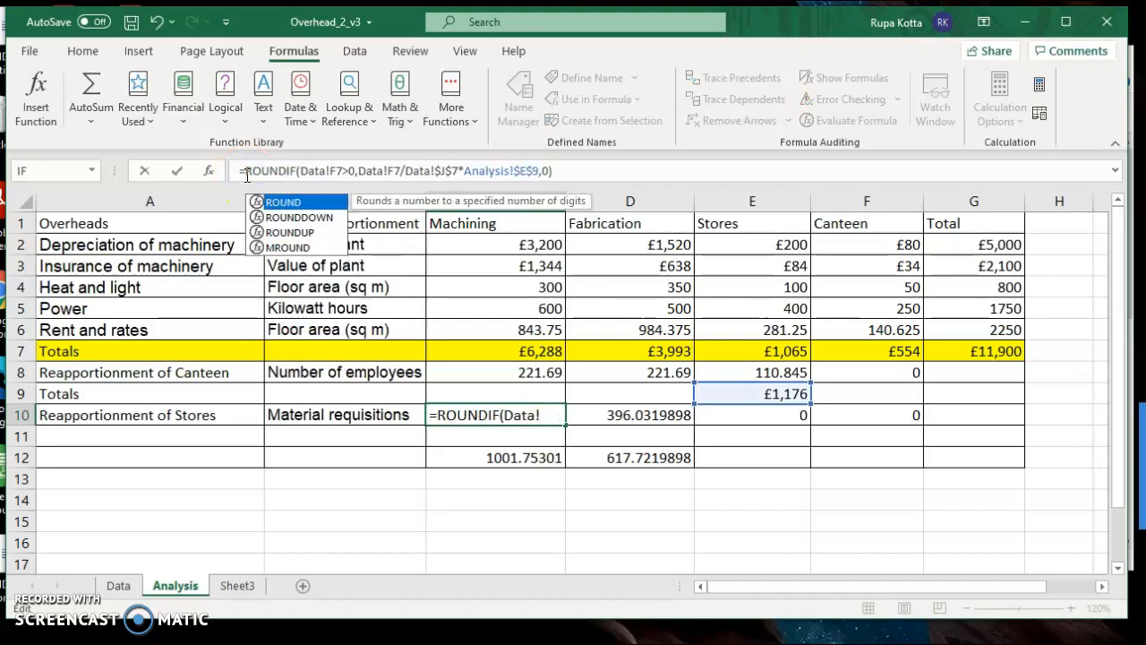
text(()
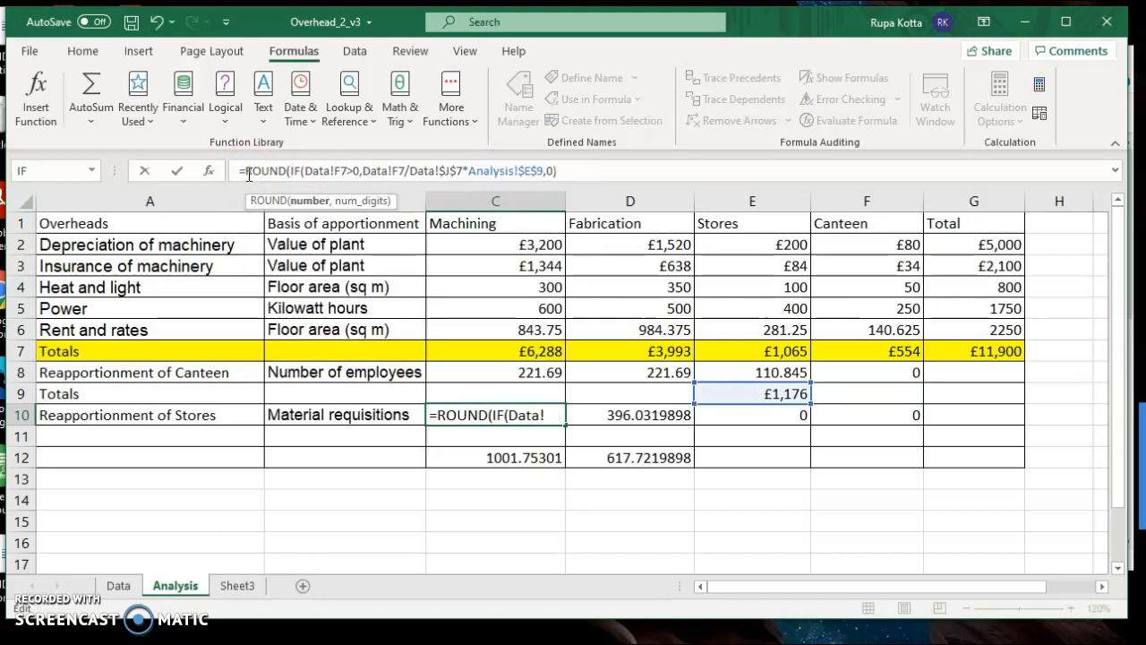
click(561, 171)
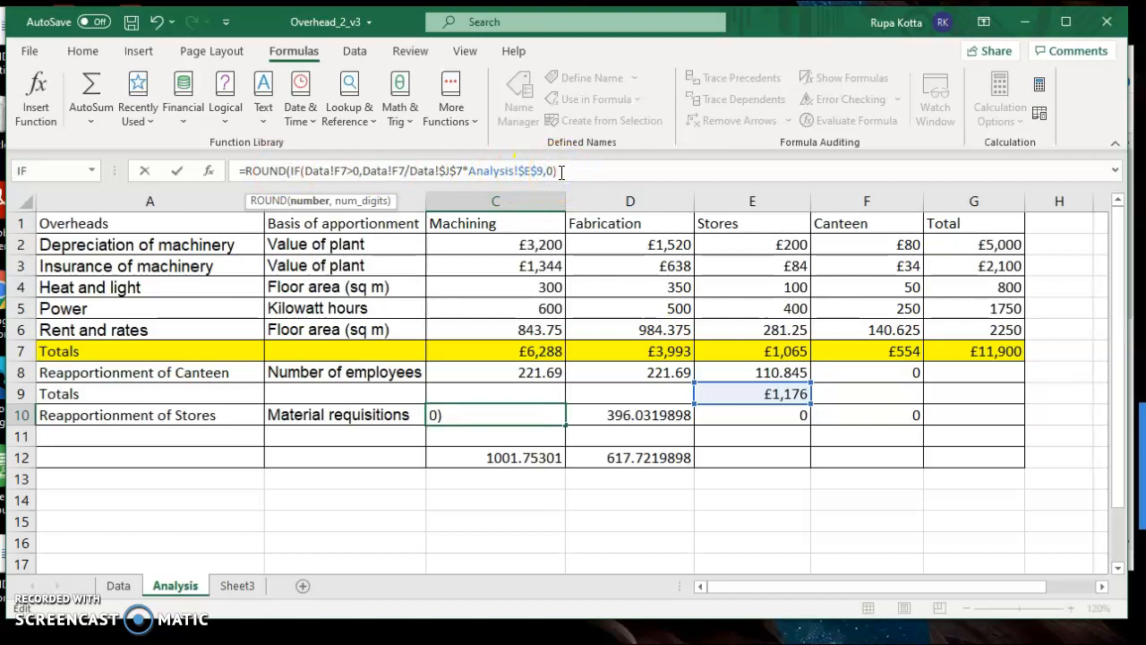
text(,0))
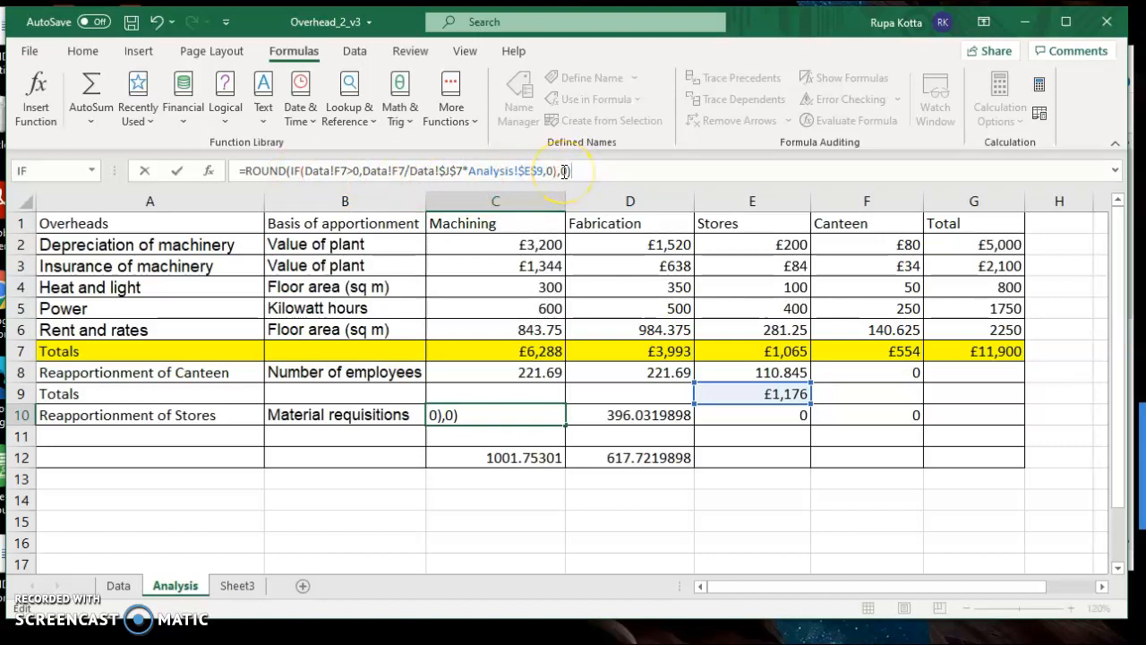
key(Return)
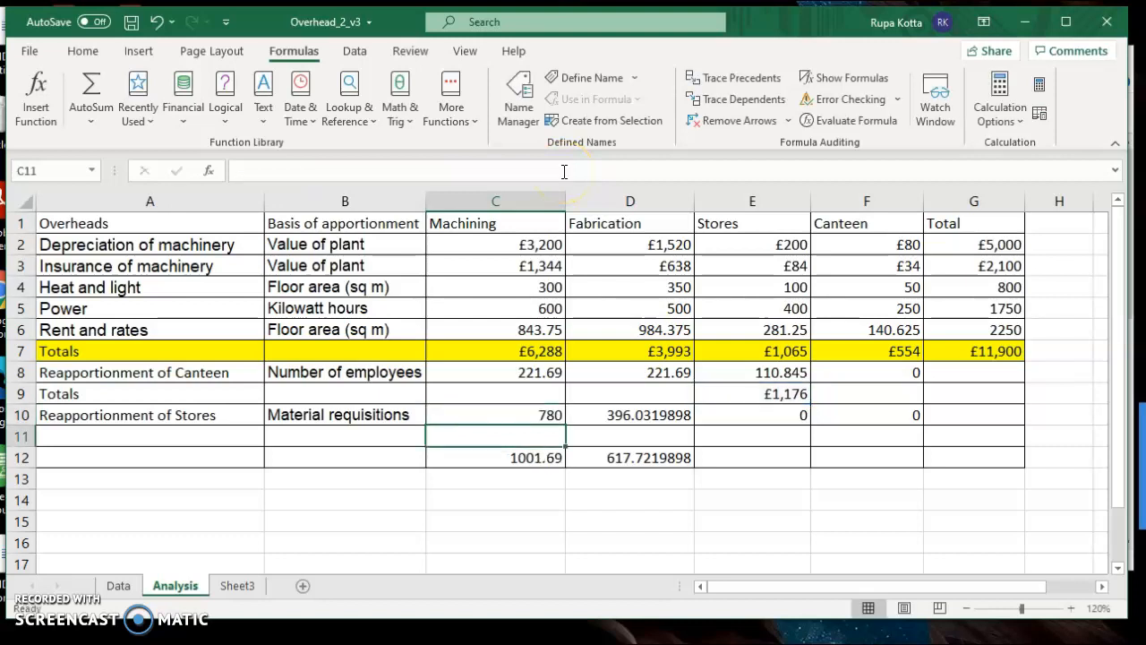
Wrap Fabrication's Stores reapportionment IF formula in D10 in ROUND with 0 digits.
click(625, 421)
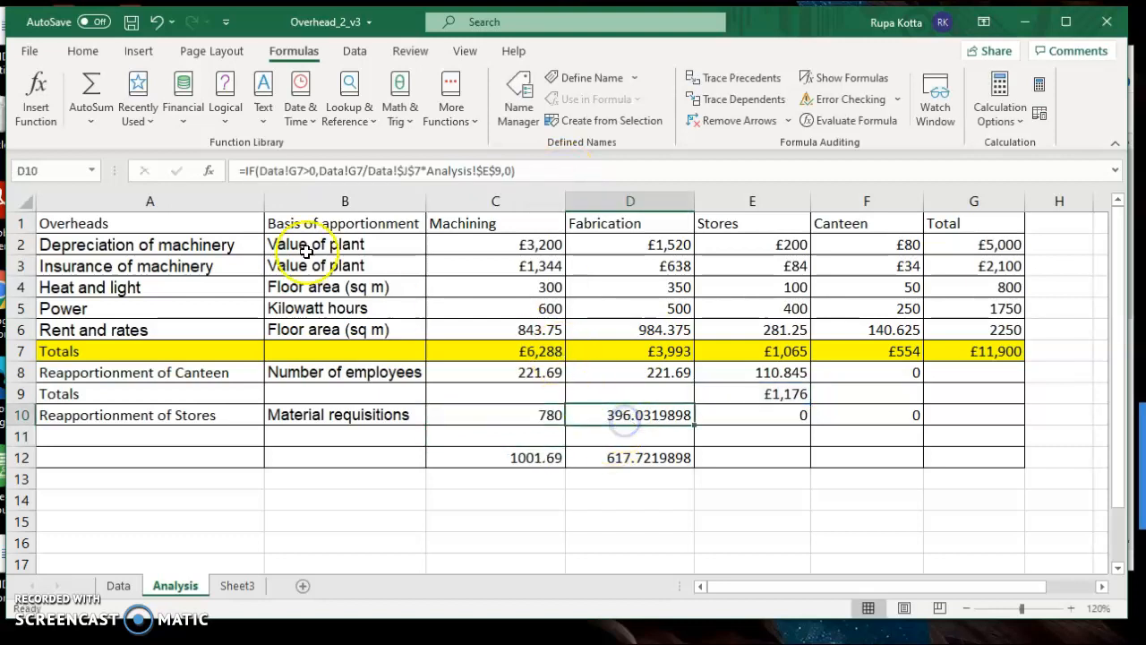
click(246, 171)
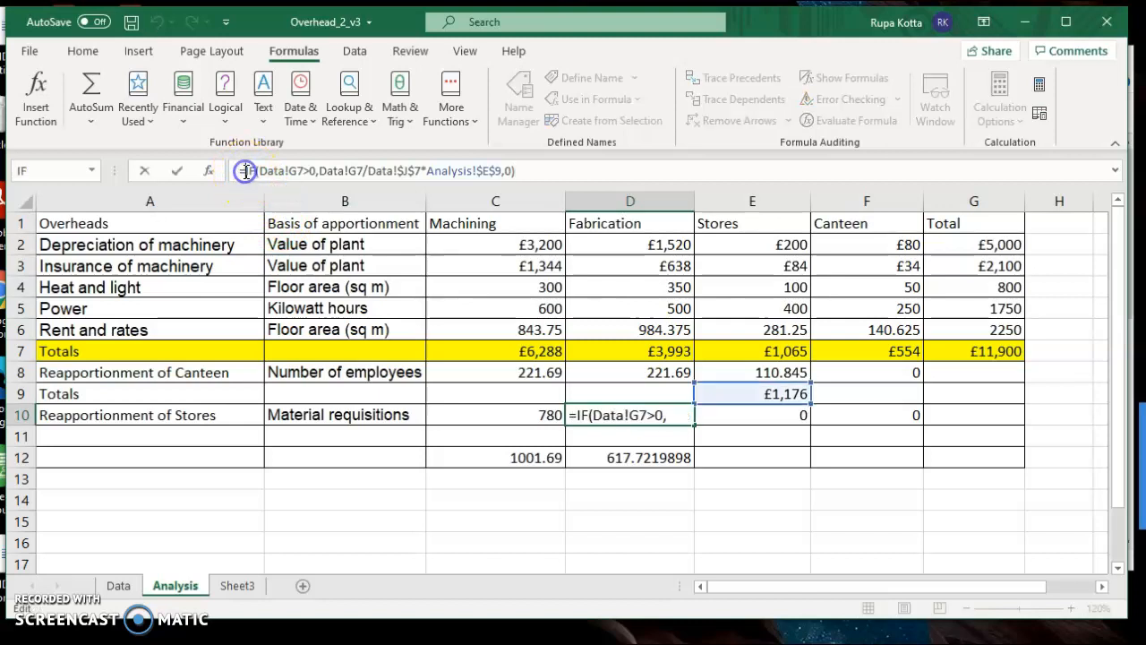
text(ROUND)
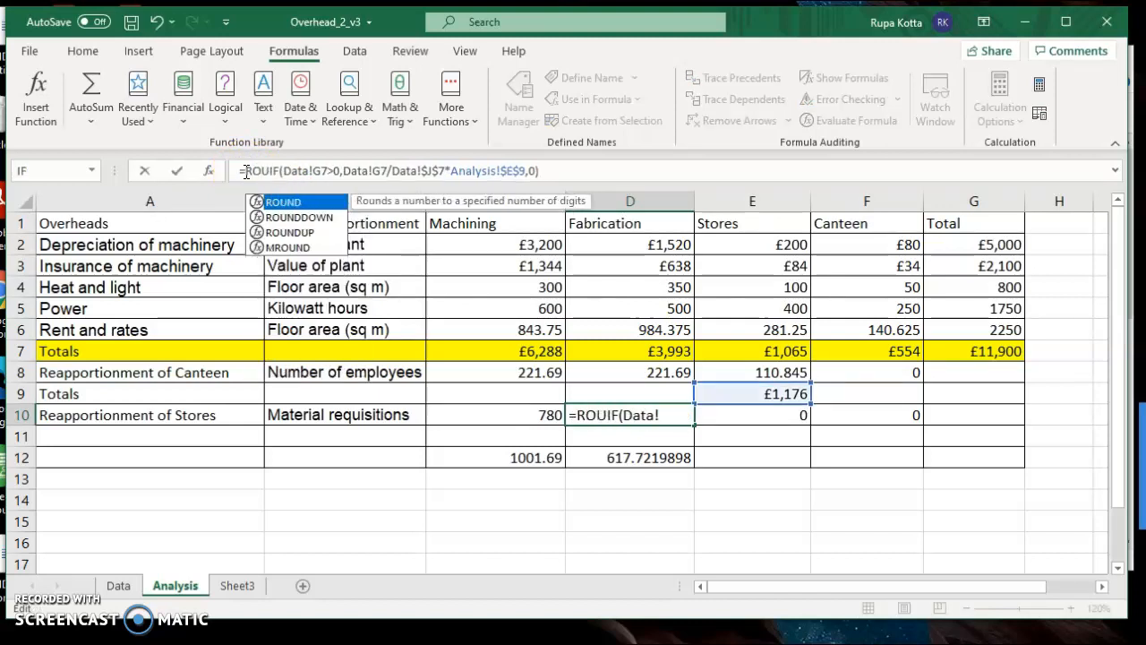
text(()
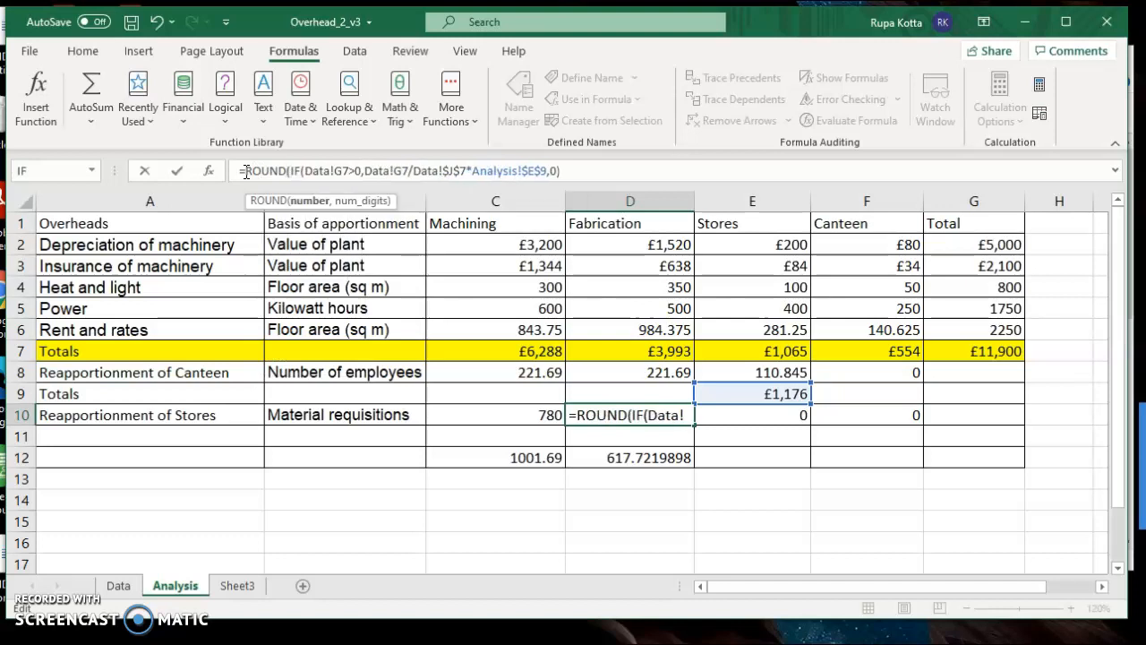
click(589, 170)
text(,0))
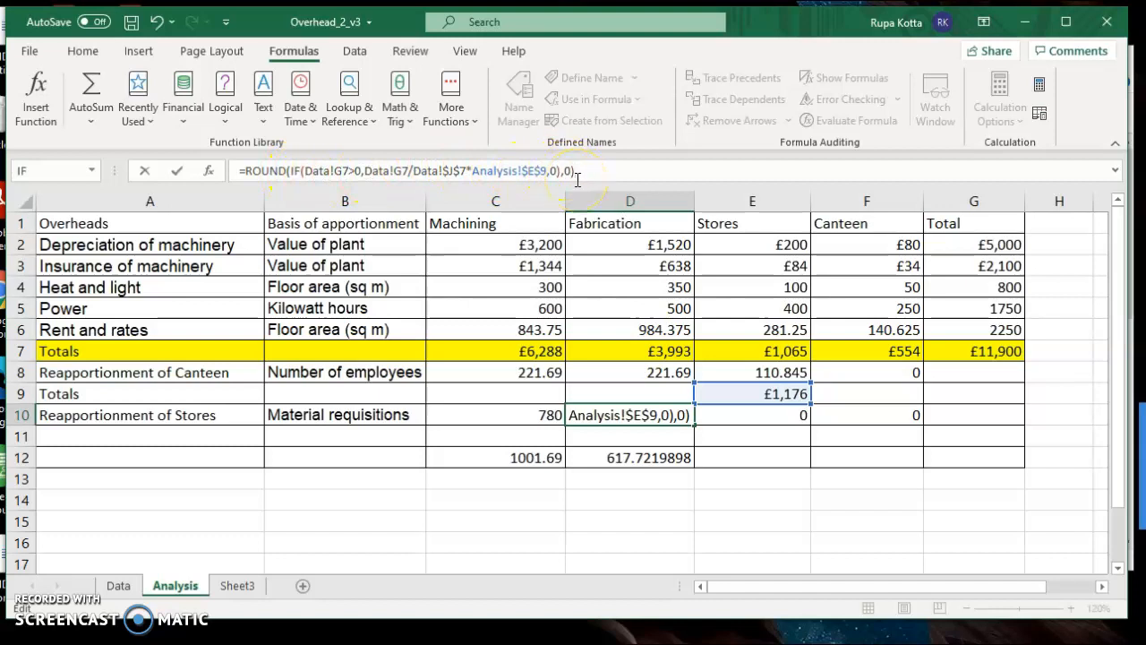
key(Return)
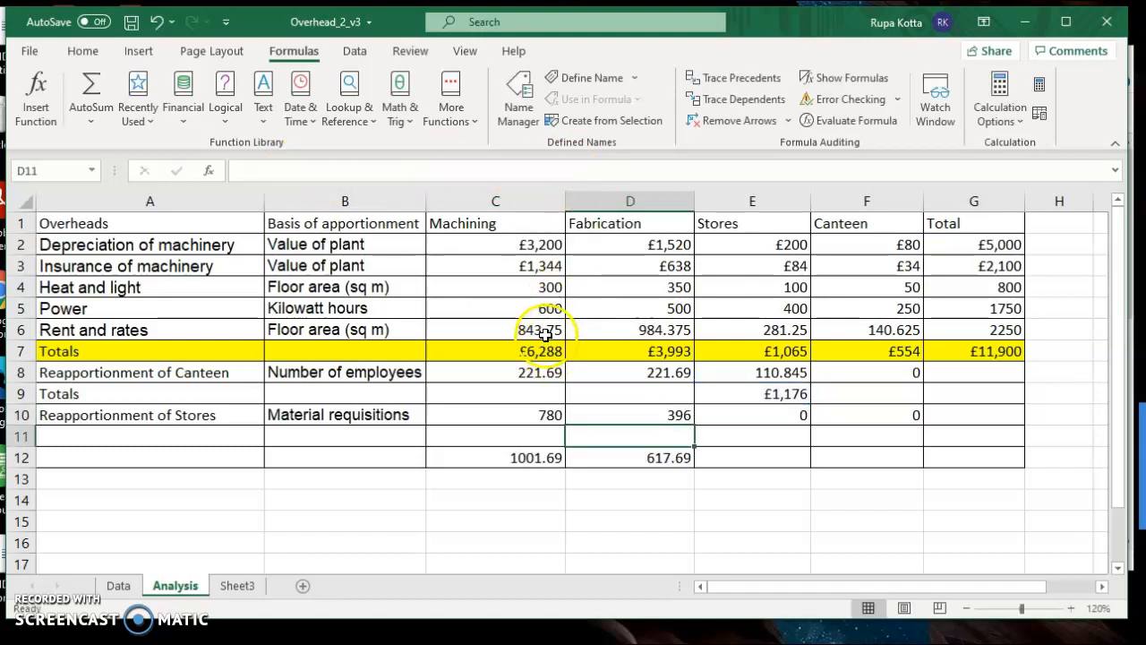
Format the amounts in C2:G8 as Currency with 0 decimal places and no symbol.
drag(522, 244, 948, 373)
right_click(718, 330)
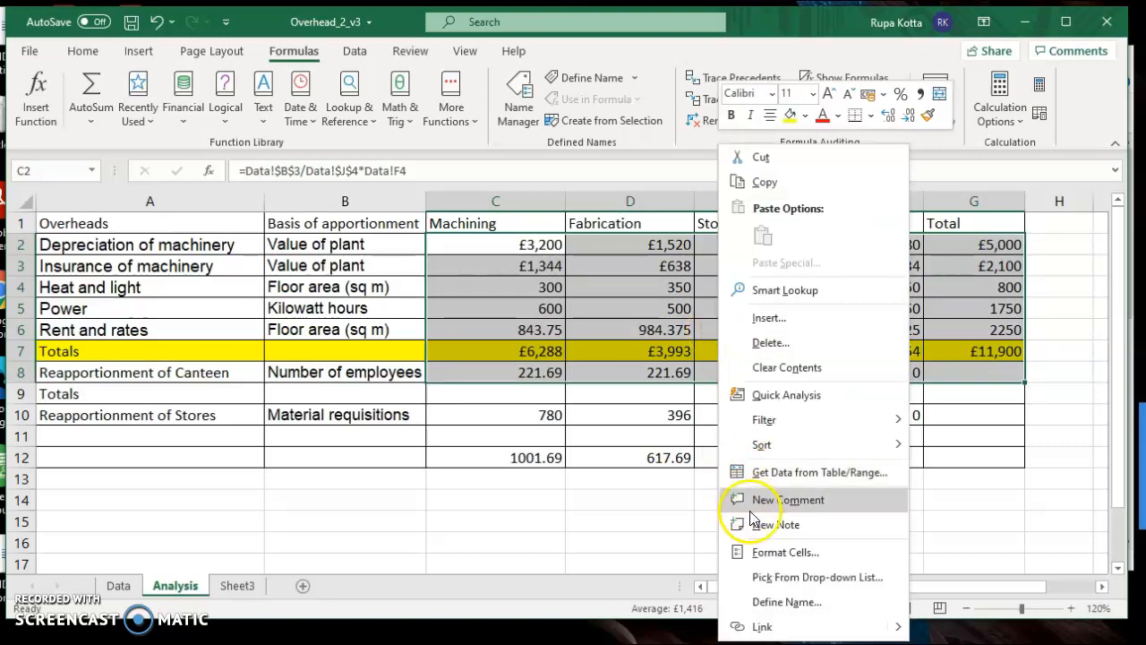
click(762, 547)
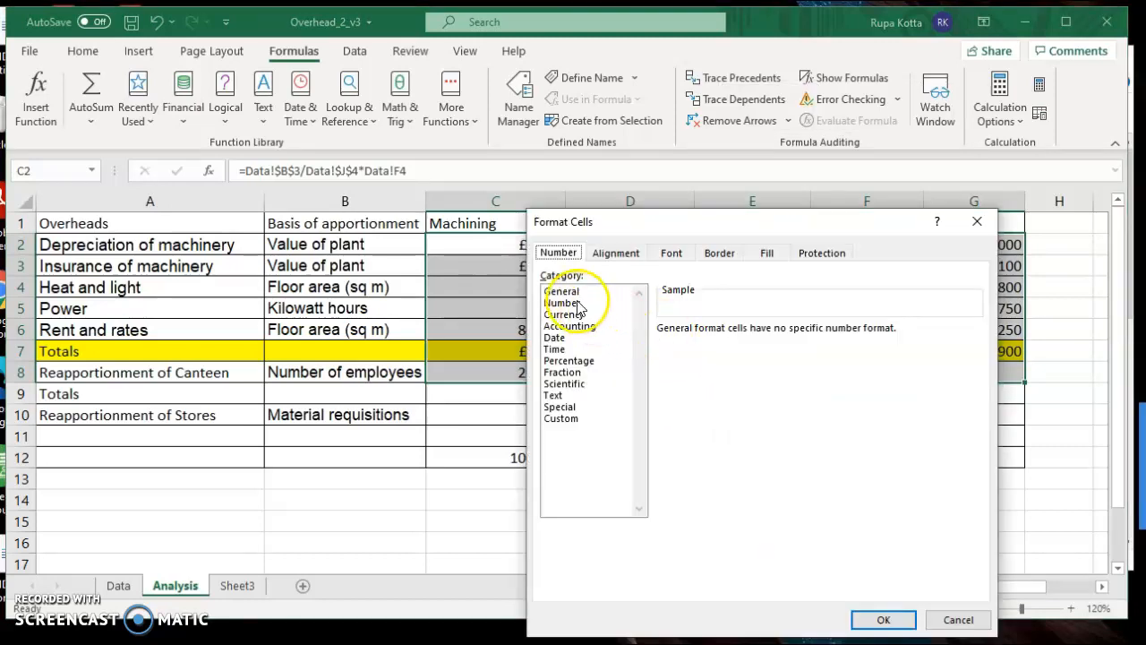
click(578, 304)
click(777, 336)
click(777, 336)
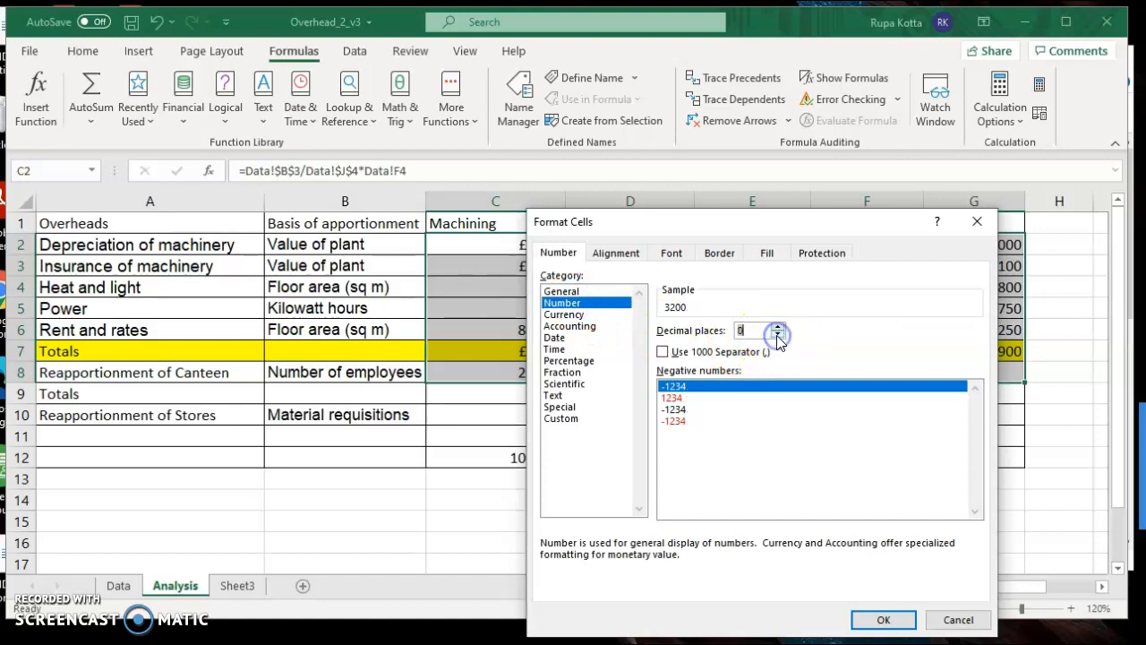
click(574, 316)
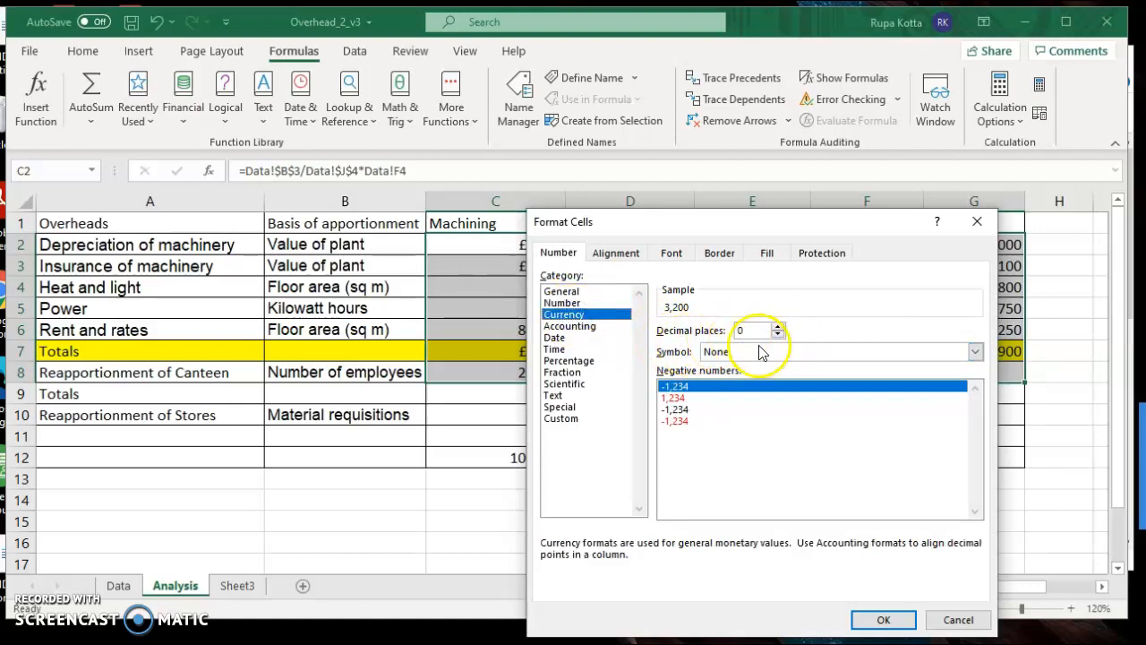
click(873, 621)
click(781, 497)
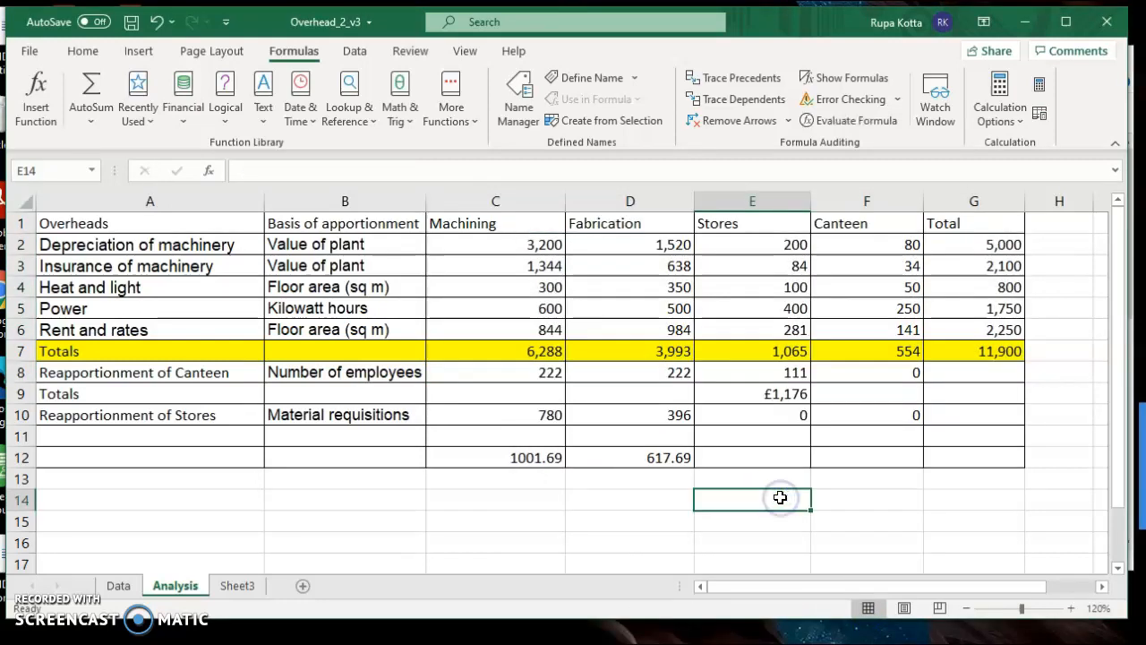
Clear the Machining and Fabrication sums in C12 and D12.
click(542, 459)
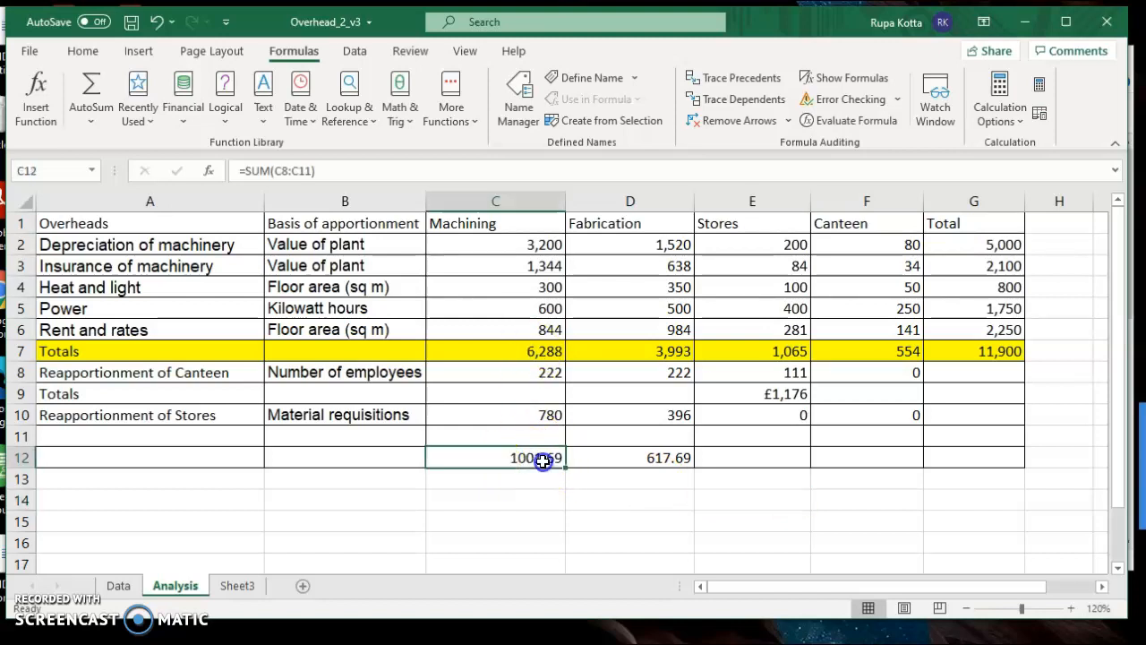
drag(542, 459, 614, 461)
key(Delete)
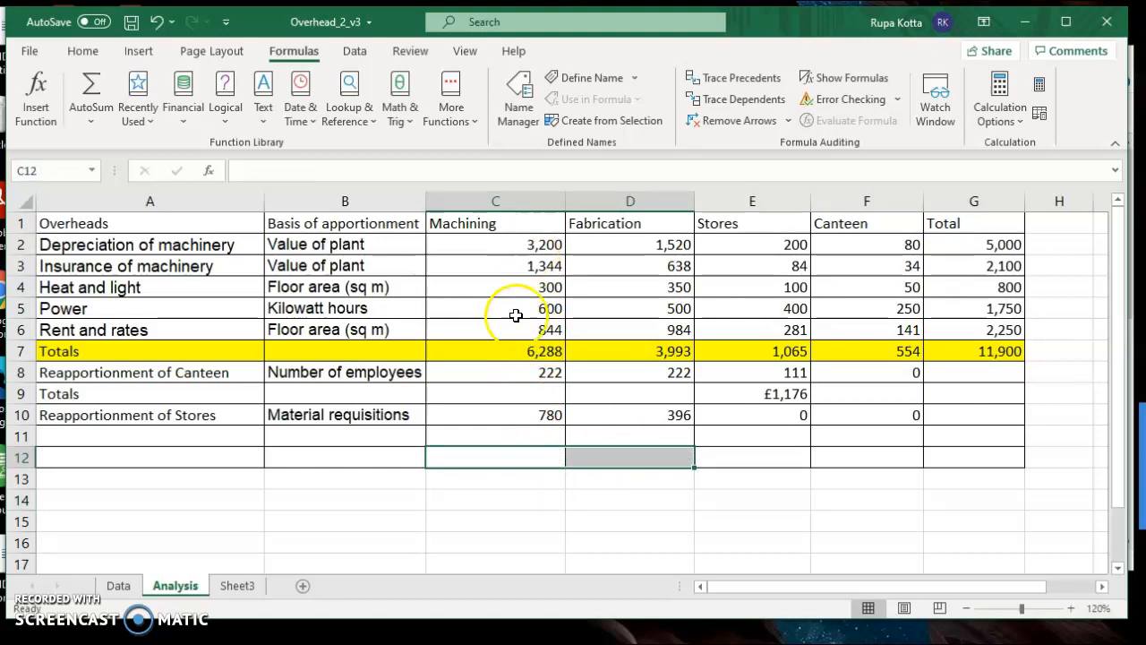
Try to total the Machining amounts from C7 down into C12 with AutoSum, and clear the result.
drag(519, 359, 519, 447)
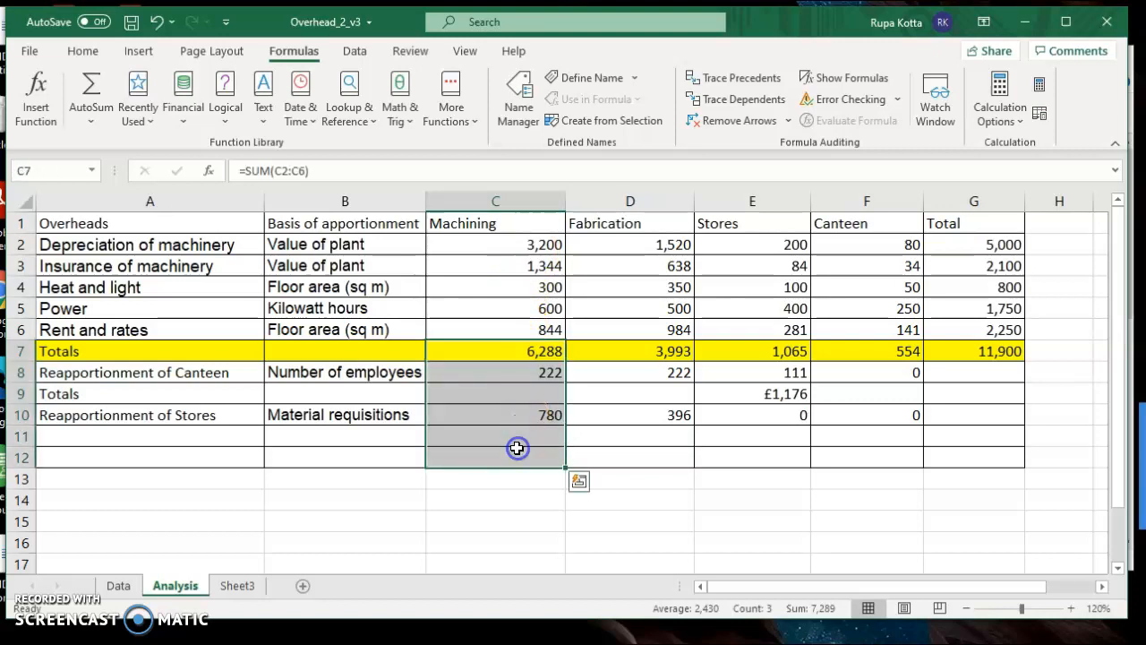
click(93, 85)
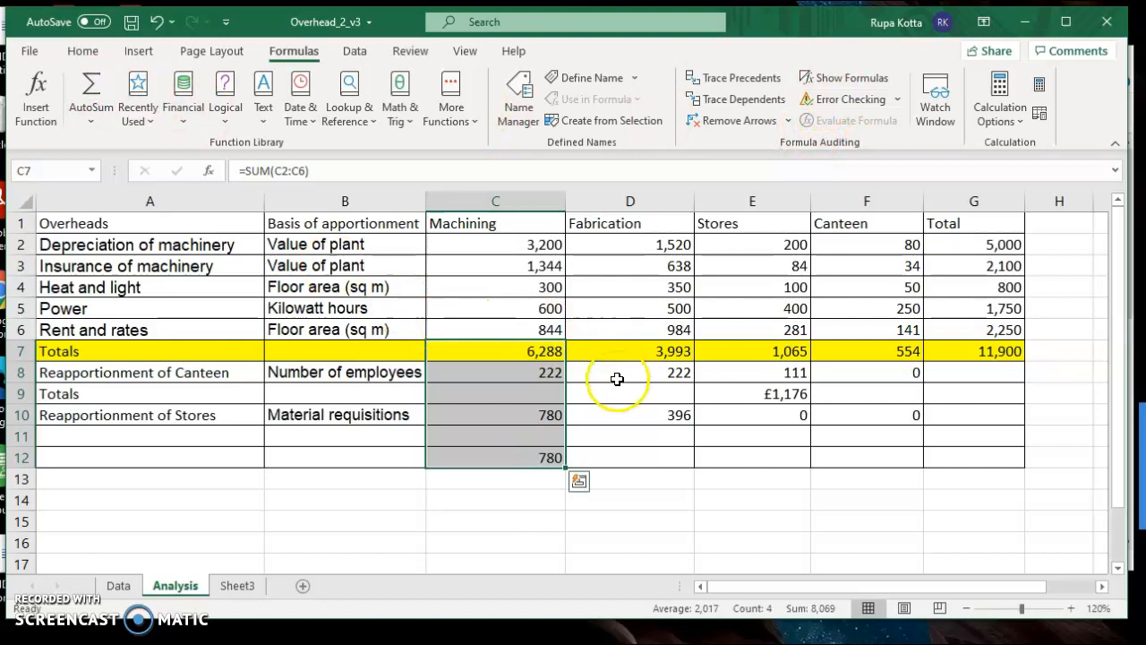
click(533, 460)
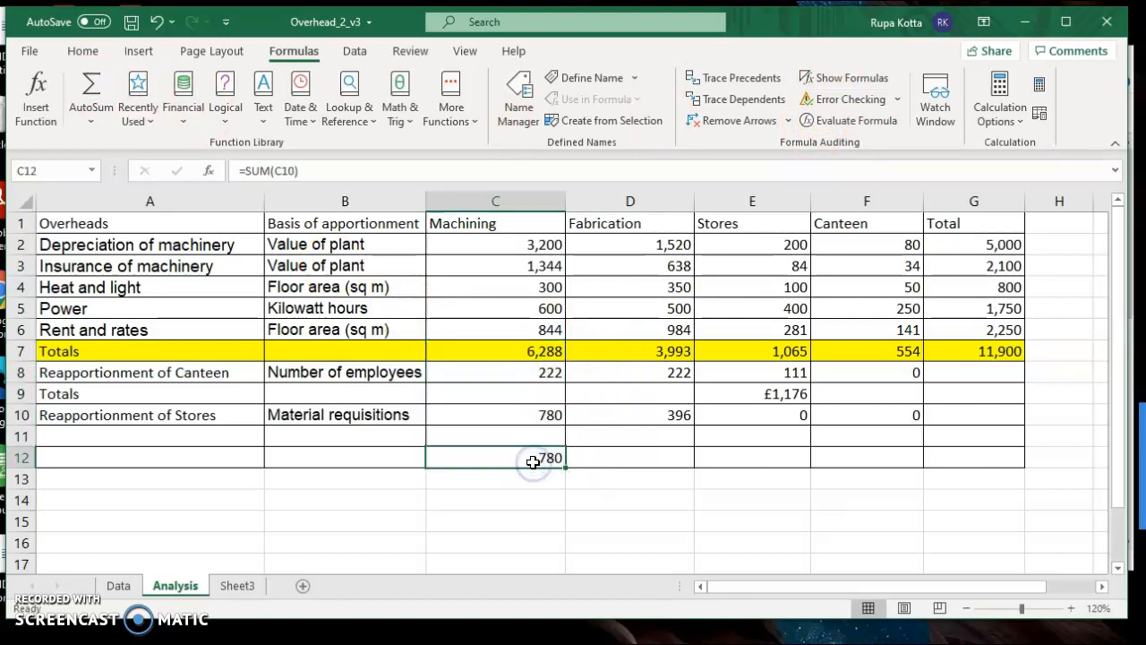
key(Delete)
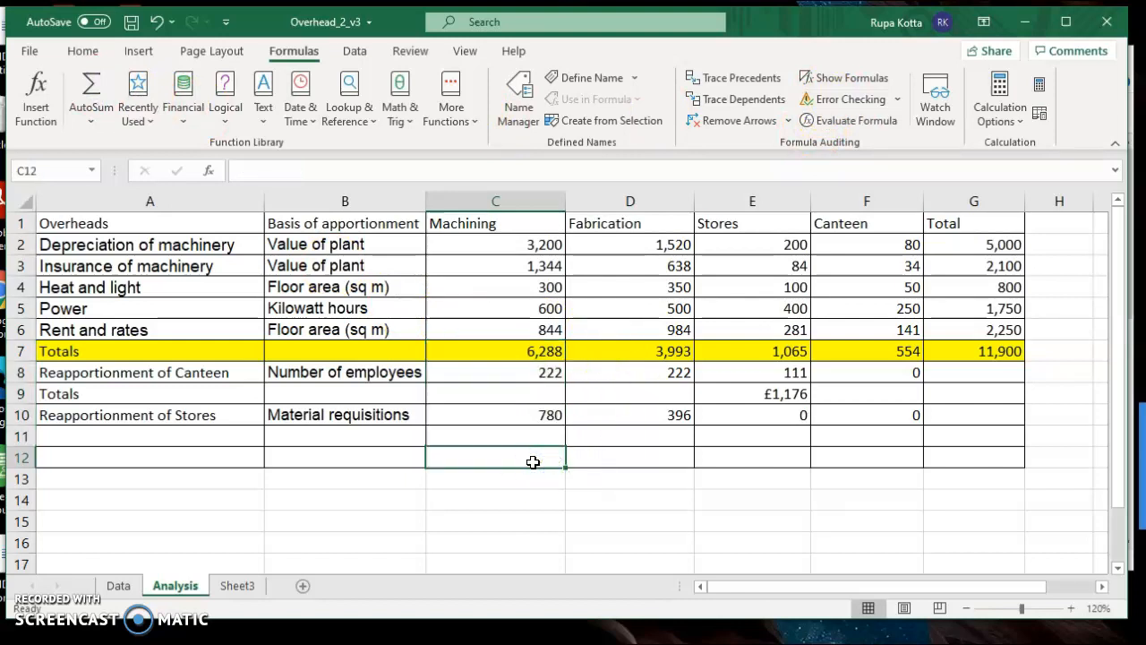
Enter =C7+C8+C10 in C12 to add Machining's total and its two reapportioned amounts.
text(=)
click(523, 353)
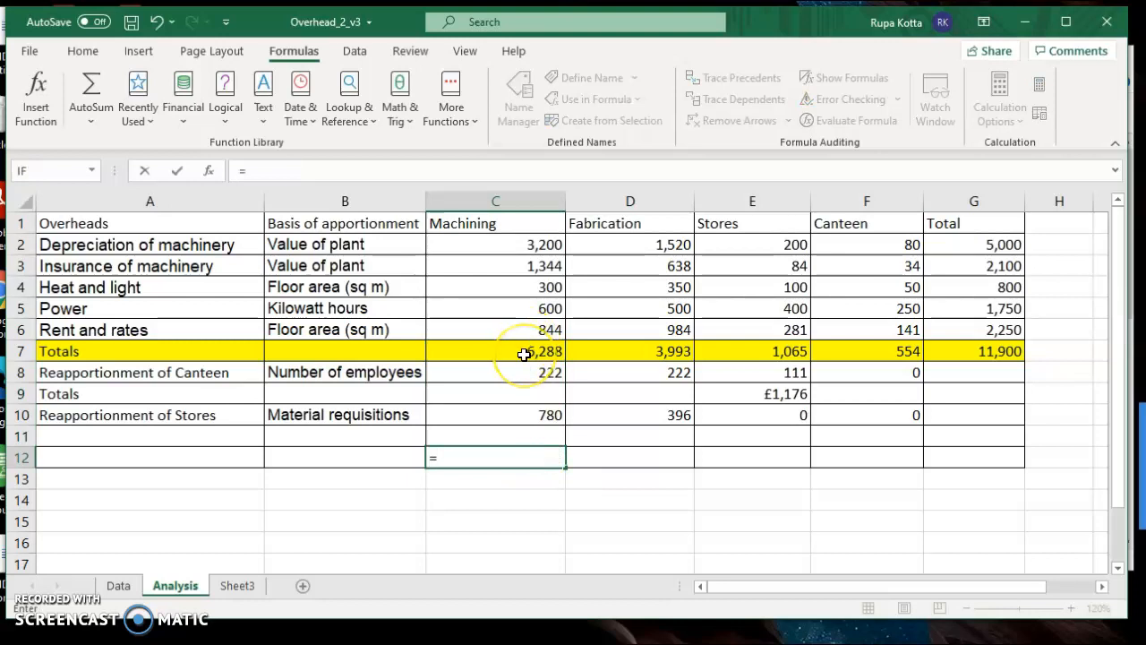
click(524, 354)
text(+)
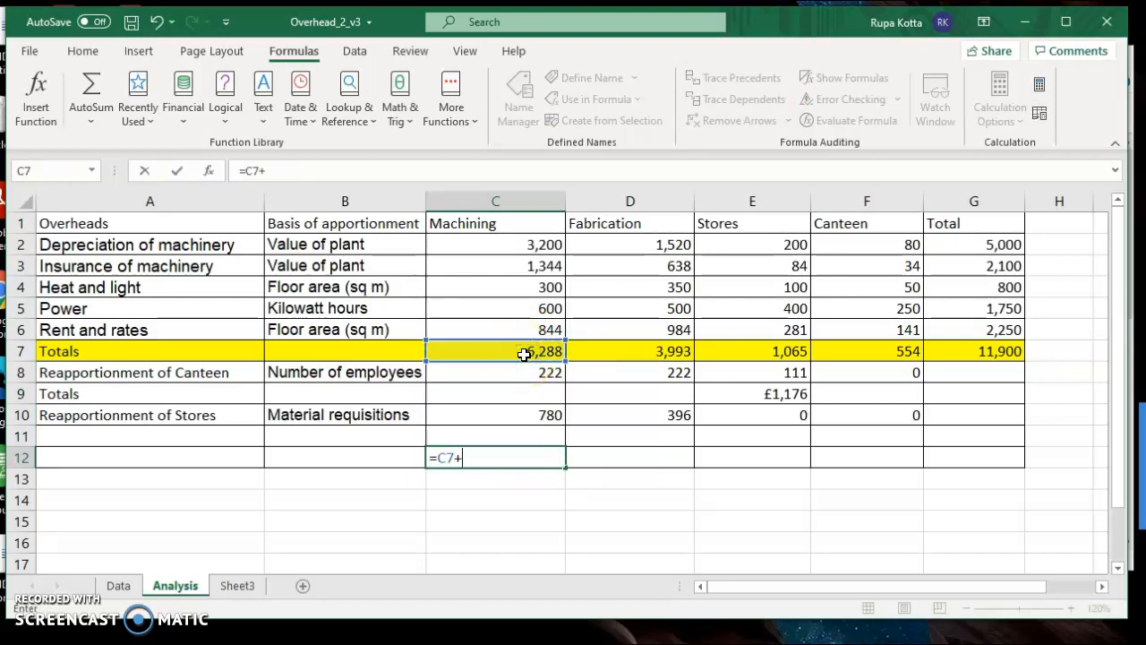
click(522, 369)
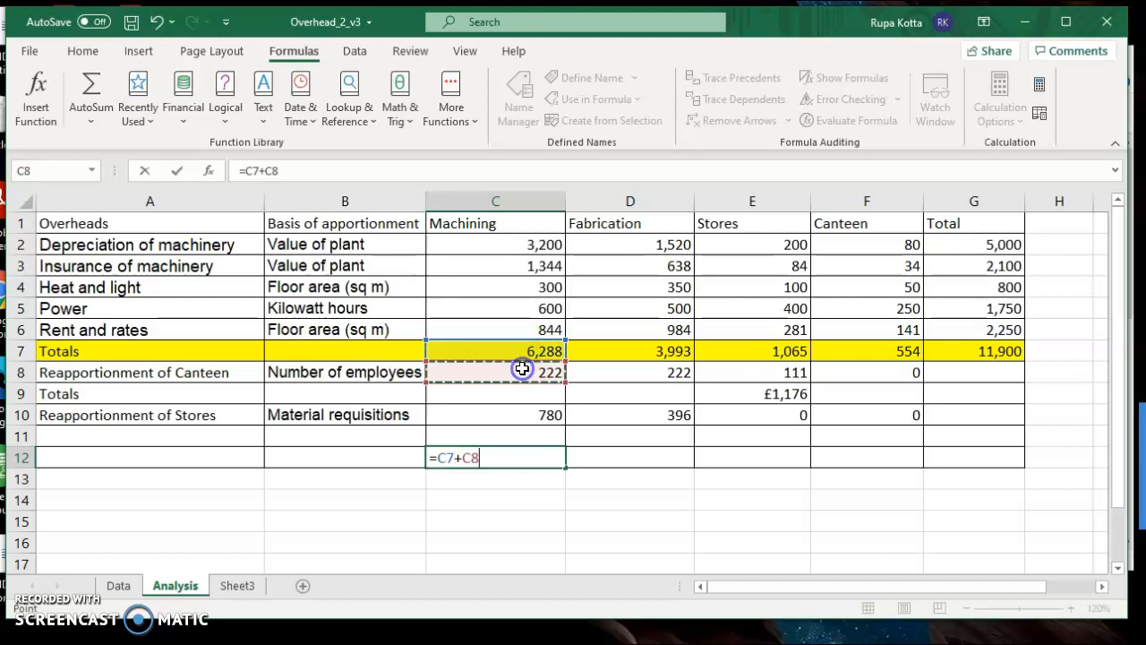
text(+)
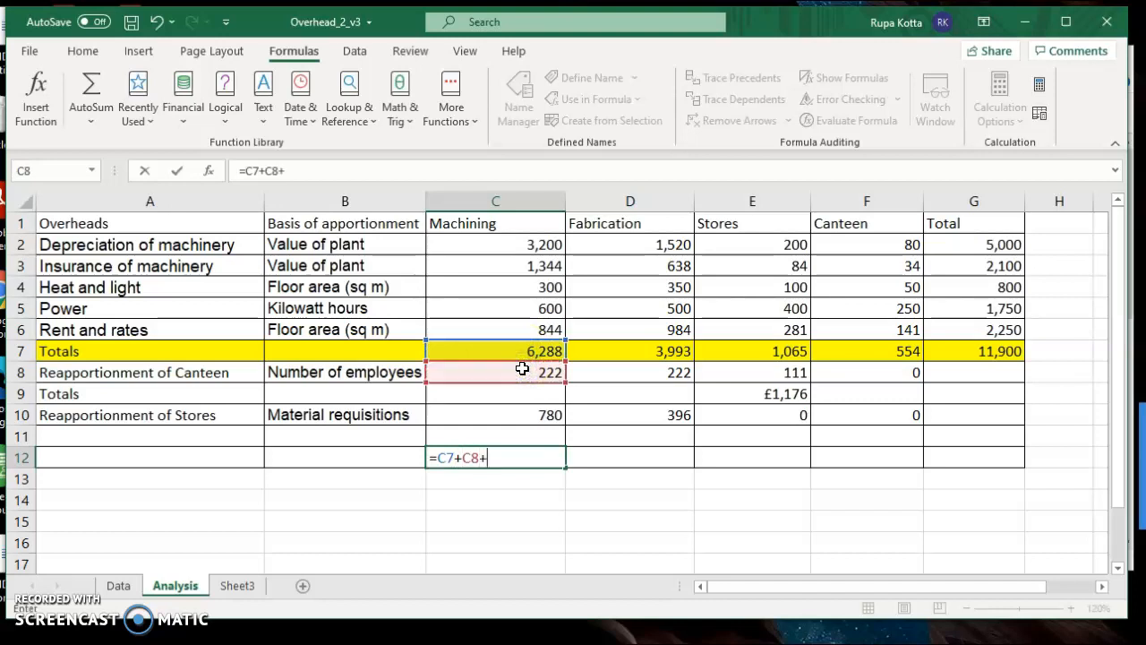
click(531, 417)
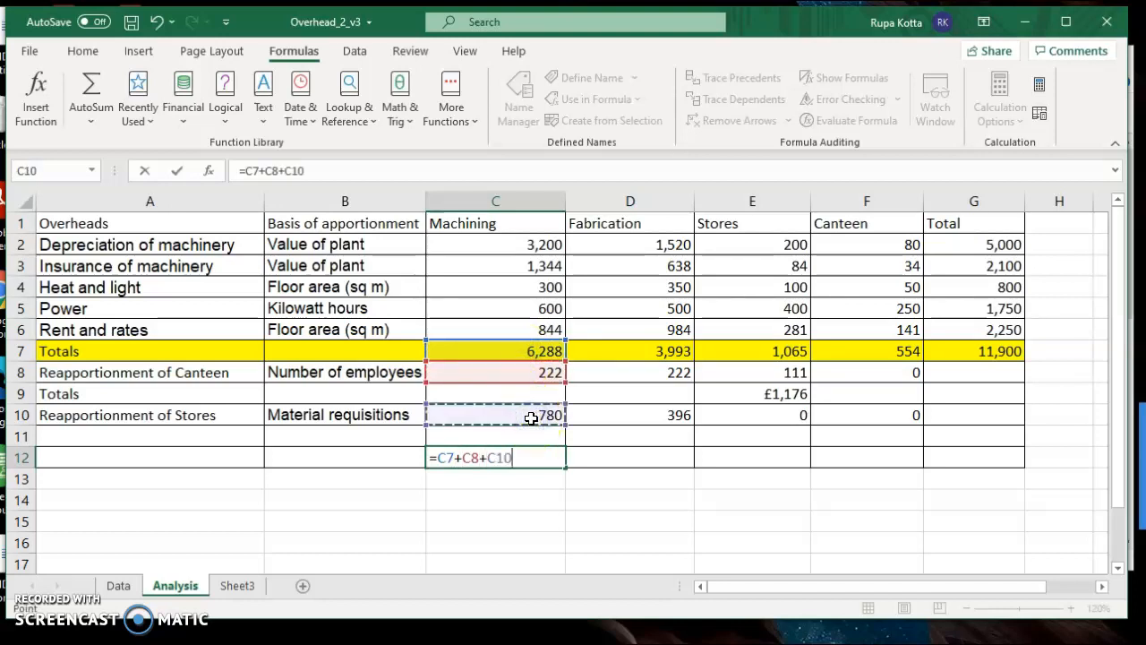
key(Return)
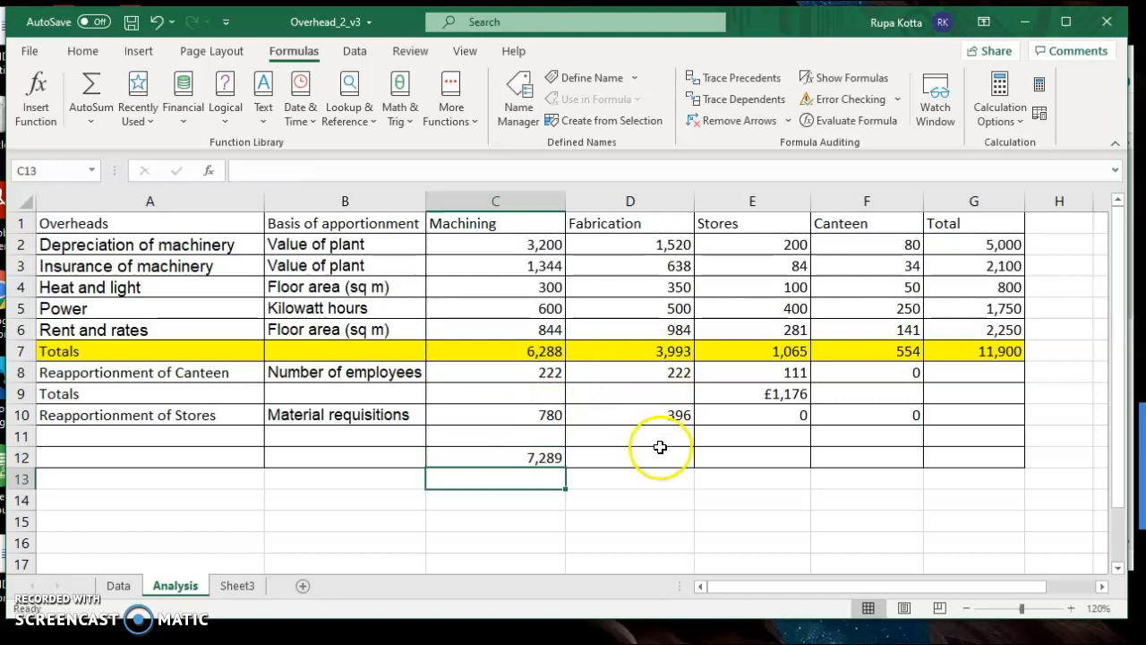
Copy the Machining total formula from C12 across to Fabrication in D12.
click(559, 459)
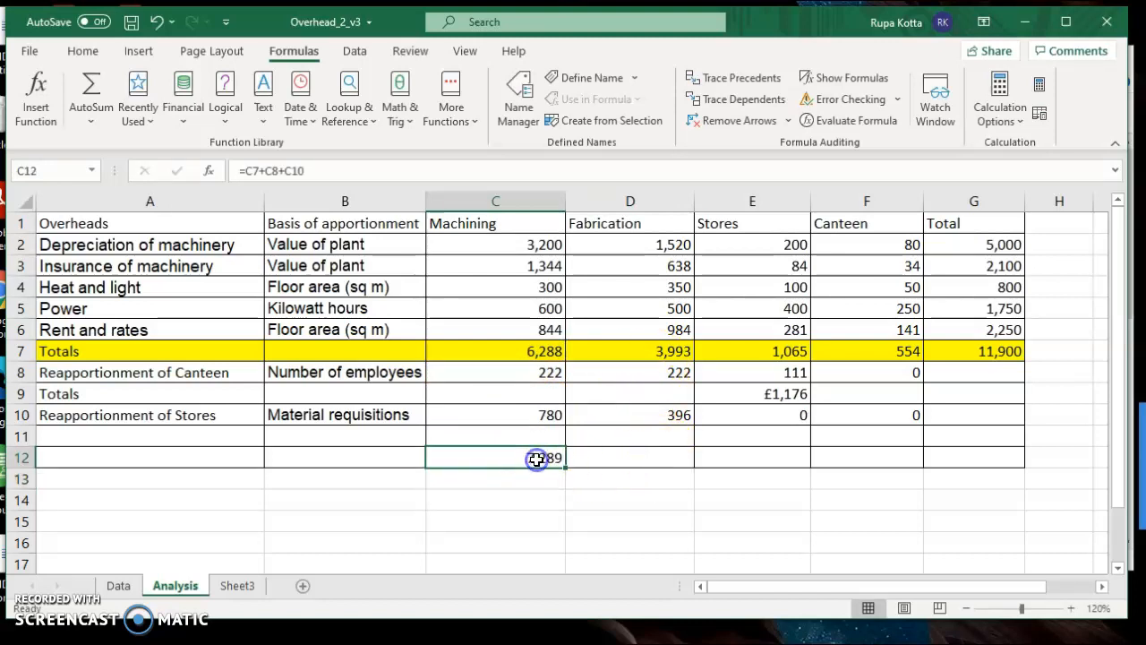
drag(567, 467, 661, 468)
click(643, 510)
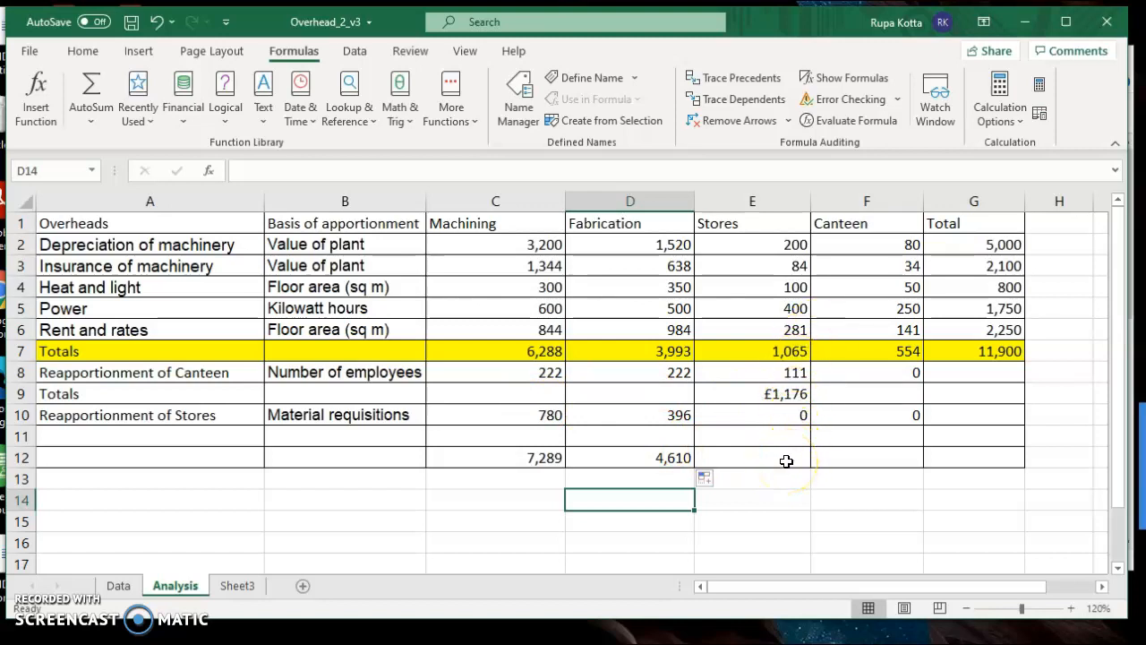
Enter 0 as the final total for Stores in E12 and for Canteen in F12.
click(786, 461)
text(0)
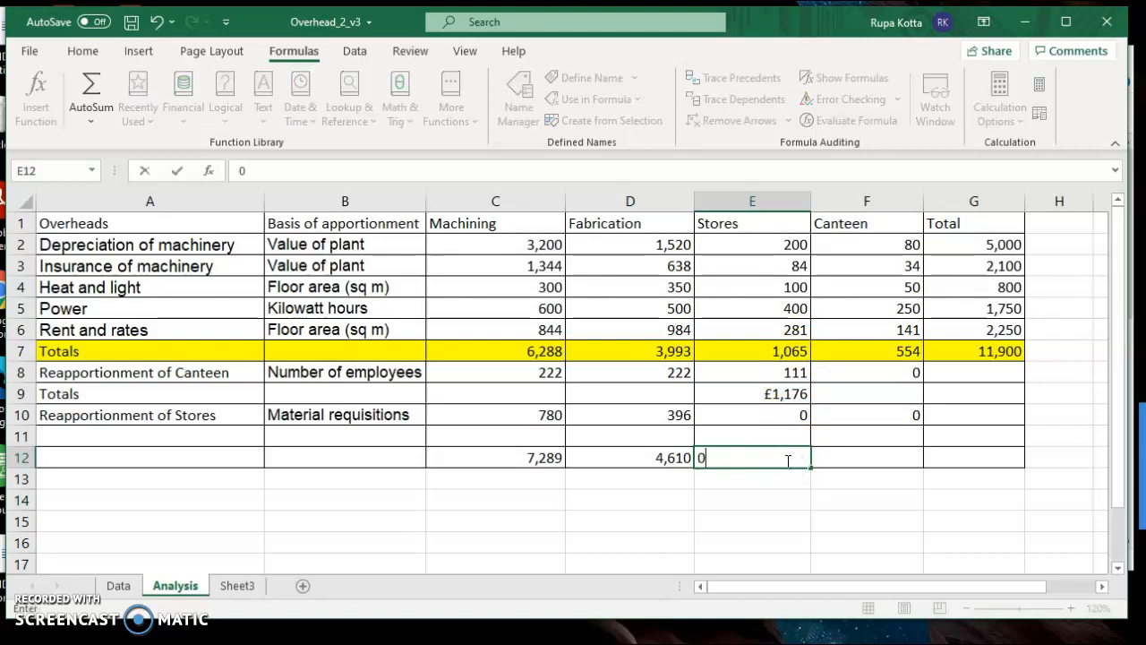
click(854, 461)
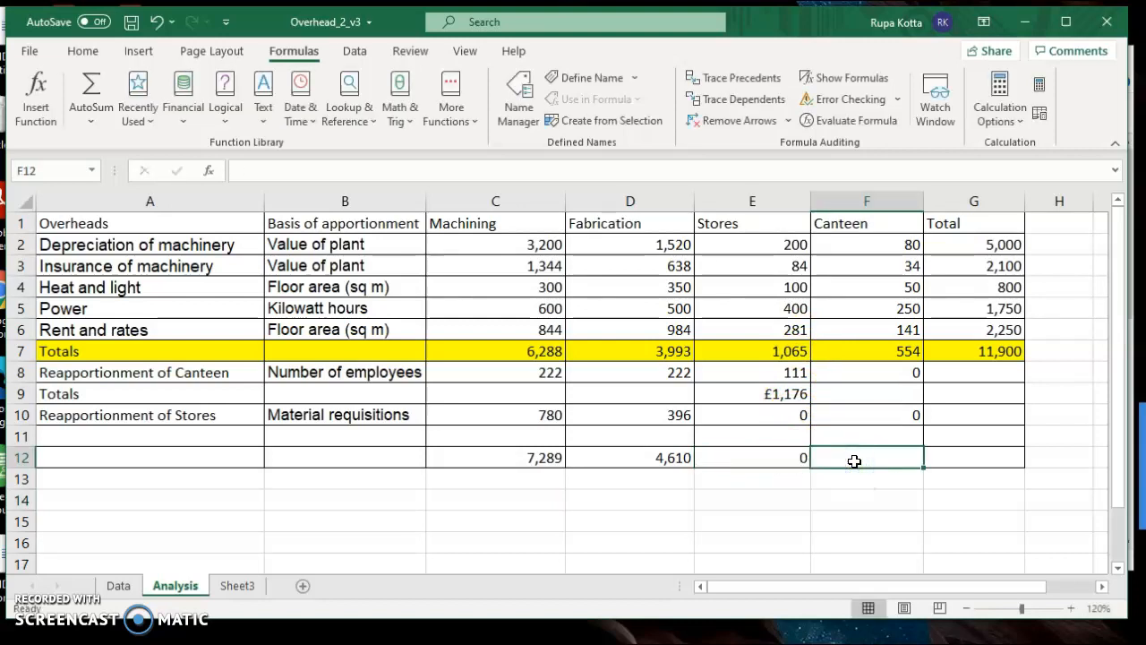
text(0)
key(Tab)
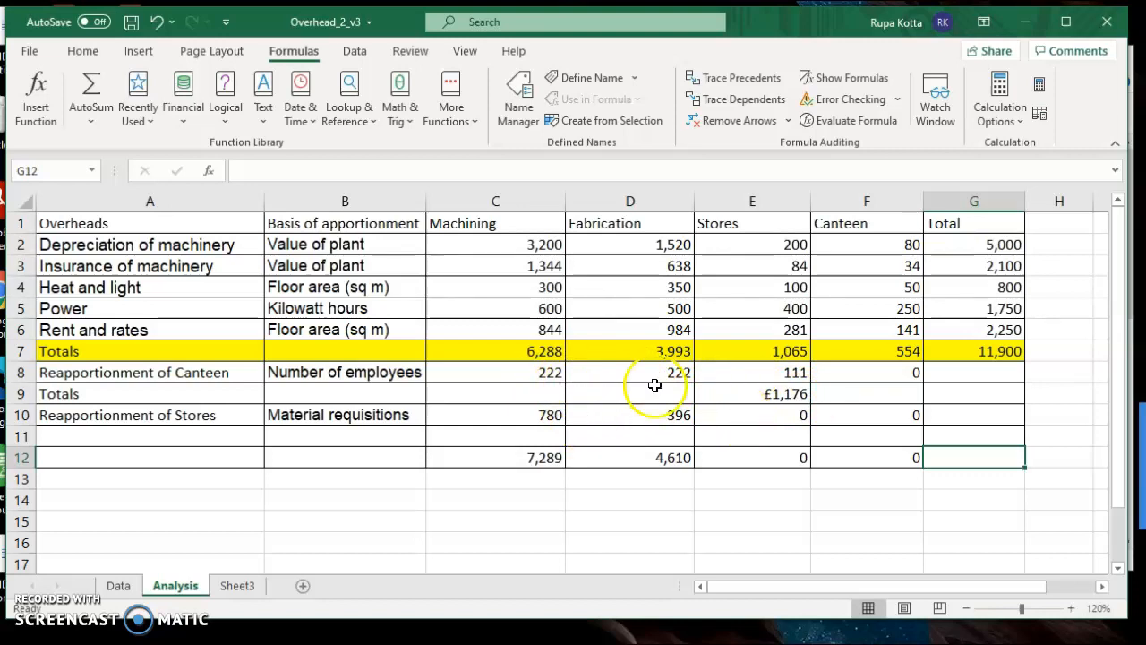
Select Machining's Canteen reapportionment formula in C8.
click(560, 376)
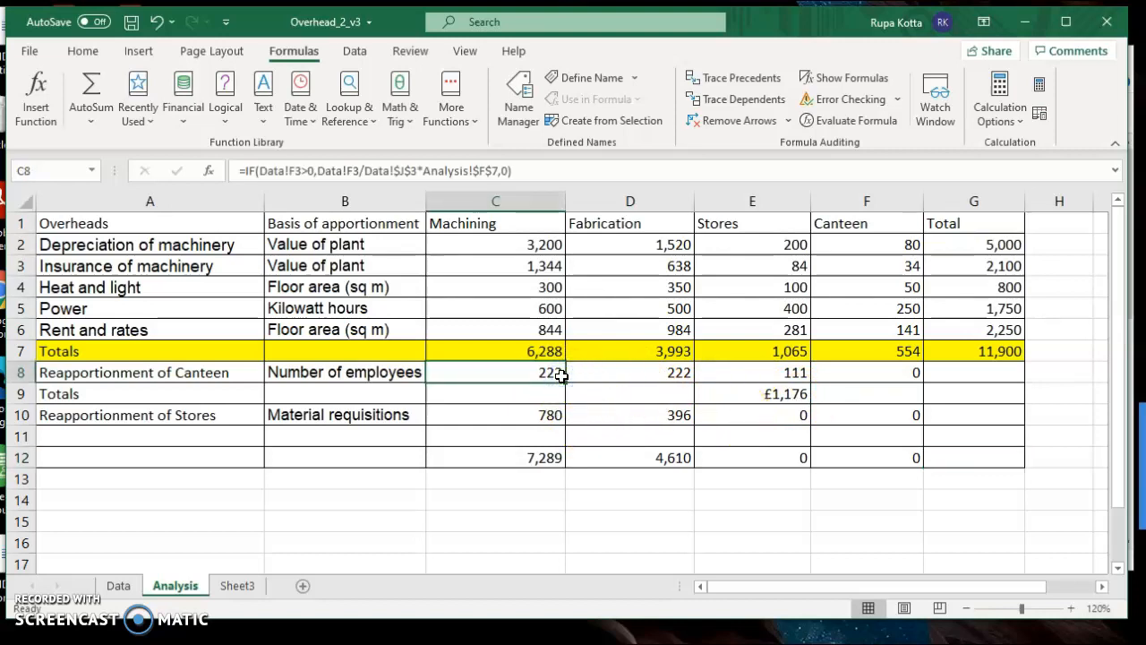